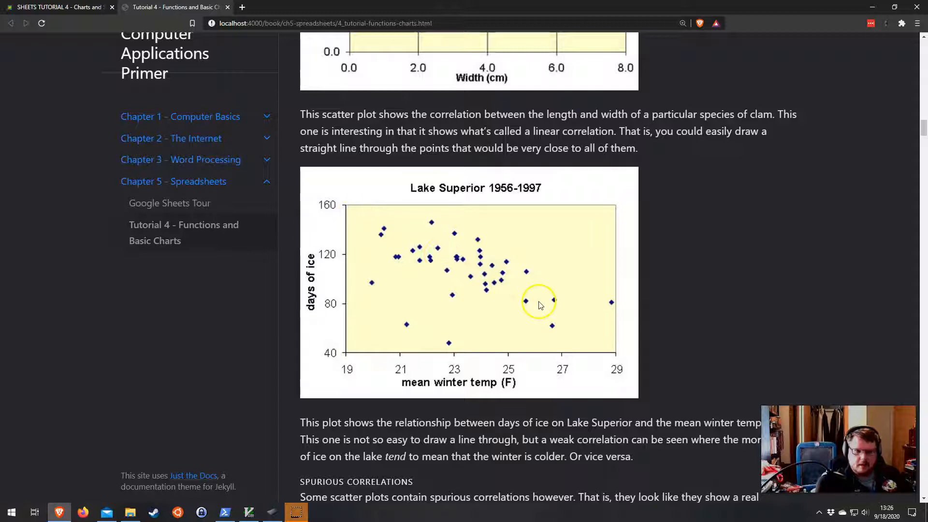
Step: Read through the tutorial page on scatter plots down to the start of the Tutorial section
{"action": "scroll", "coordinate": [631, 357], "scroll_direction": "down", "scroll_amount": 1}
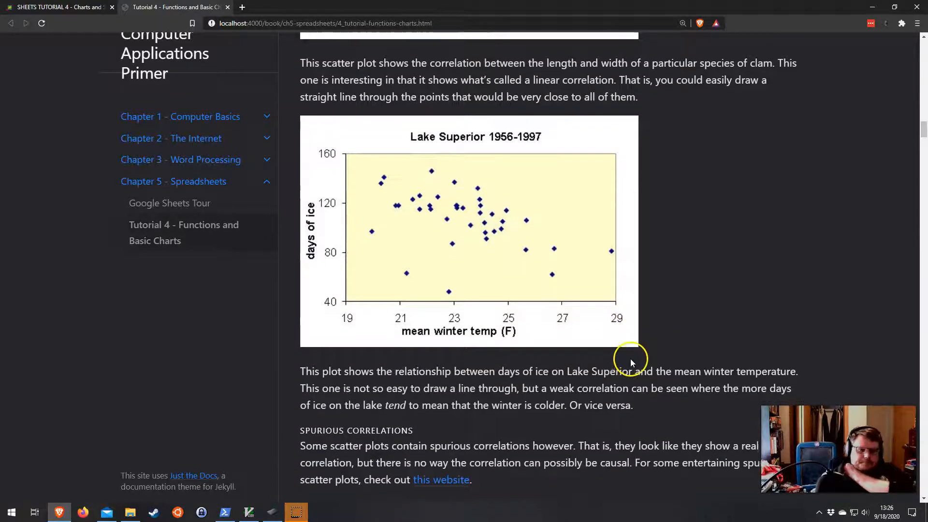
{"action": "scroll", "coordinate": [630, 361], "scroll_direction": "down", "scroll_amount": 4}
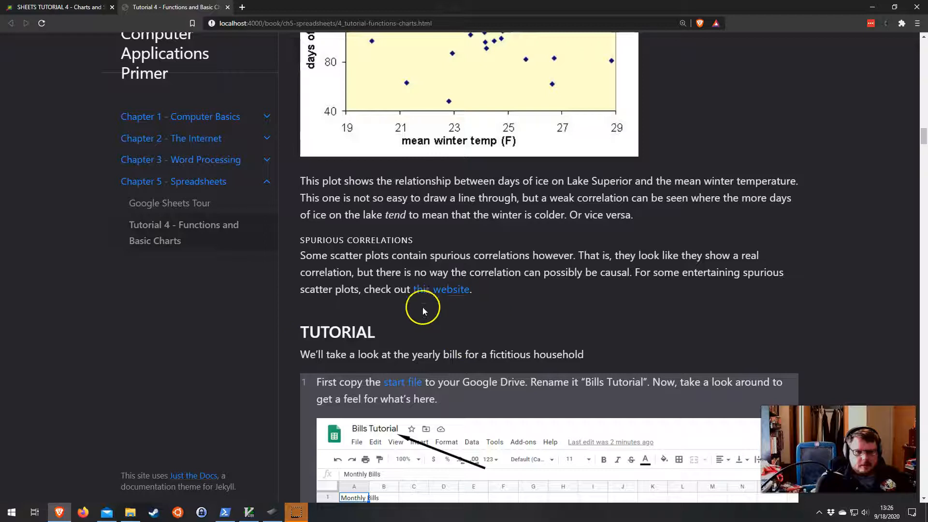
{"action": "scroll", "coordinate": [442, 317], "scroll_direction": "down", "scroll_amount": 1}
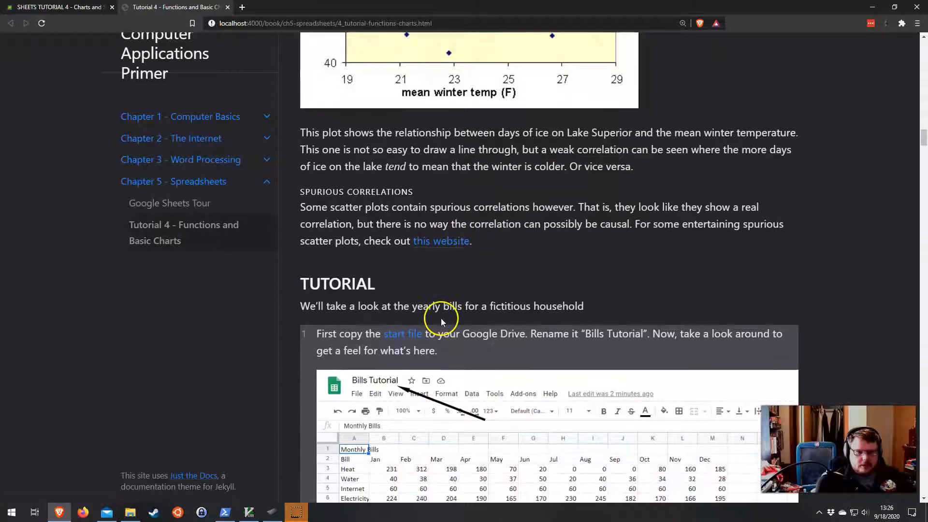
{"action": "scroll", "coordinate": [367, 297], "scroll_direction": "down", "scroll_amount": 1}
{"action": "scroll", "coordinate": [309, 297], "scroll_direction": "down", "scroll_amount": 2}
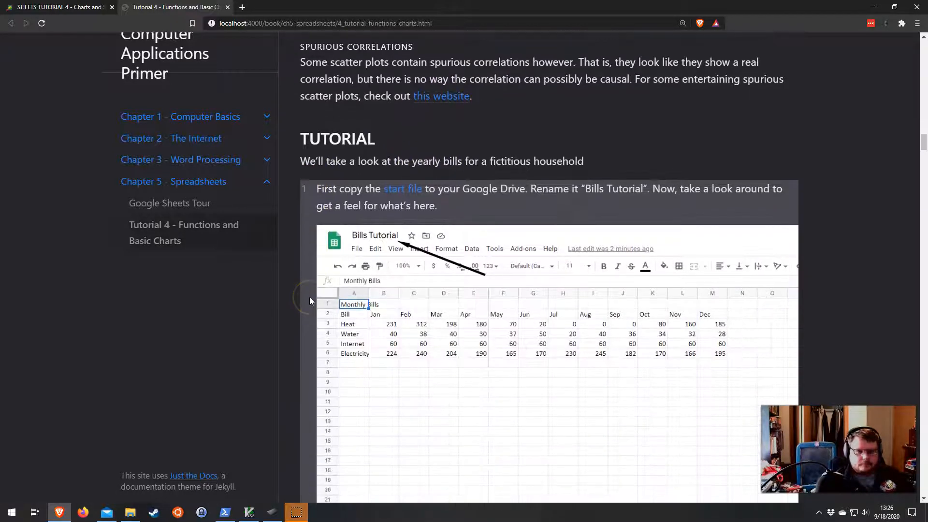
{"action": "scroll", "coordinate": [435, 242], "scroll_direction": "up", "scroll_amount": 3}
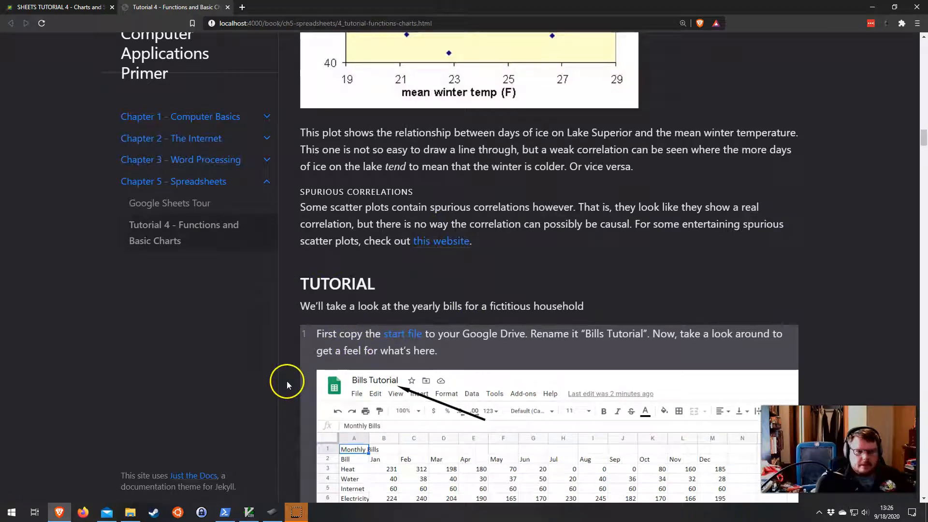
{"action": "scroll", "coordinate": [300, 368], "scroll_direction": "down", "scroll_amount": 4}
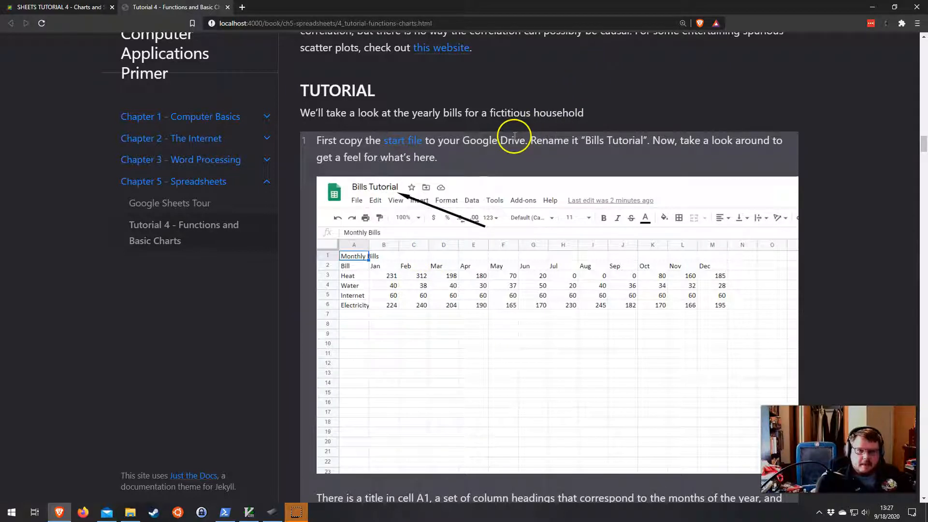
Step: Open the start file link in a new browser tab and switch to it
{"action": "right_click", "coordinate": [405, 145]}
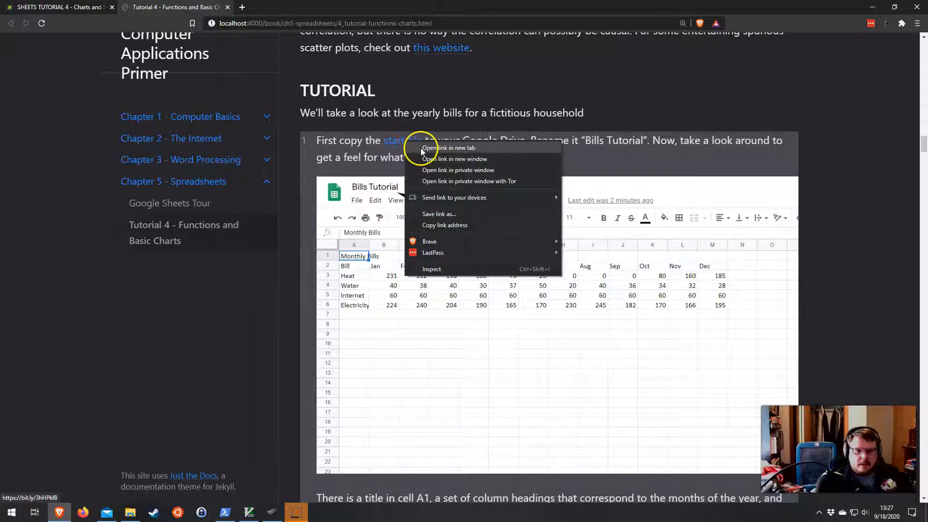
{"action": "left_click", "coordinate": [401, 145]}
{"action": "right_click", "coordinate": [395, 144]}
{"action": "left_click", "coordinate": [441, 150]}
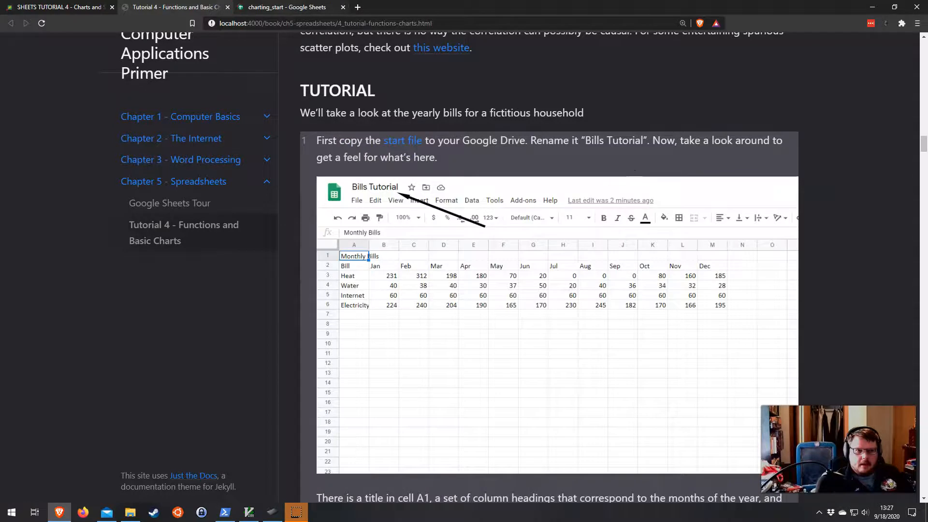
{"action": "left_click", "coordinate": [290, 7]}
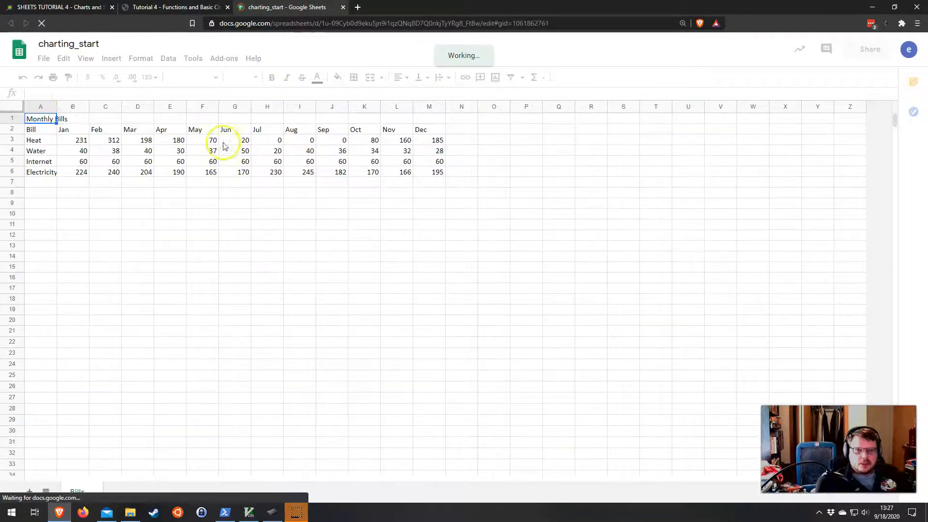
Step: Make a copy of the charting_start spreadsheet named Bills Tutorial
{"action": "left_click", "coordinate": [44, 59]}
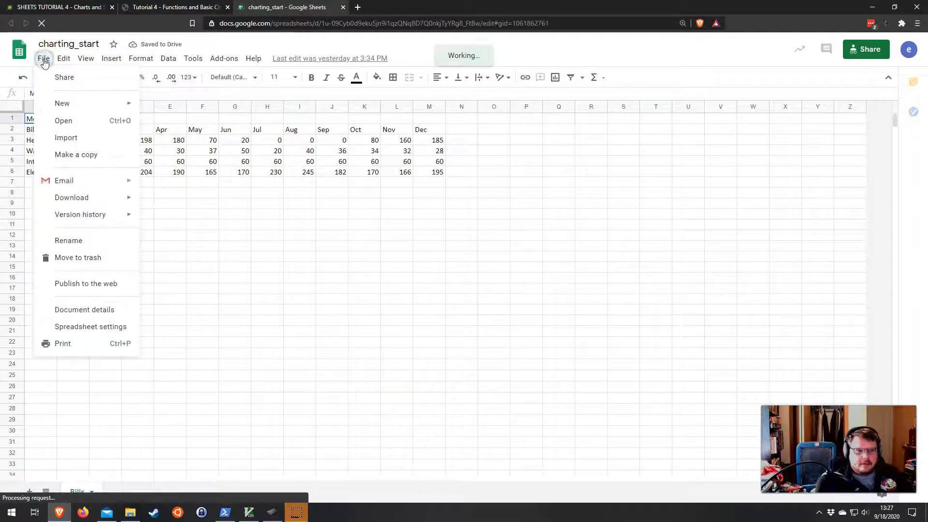
{"action": "left_click", "coordinate": [67, 158]}
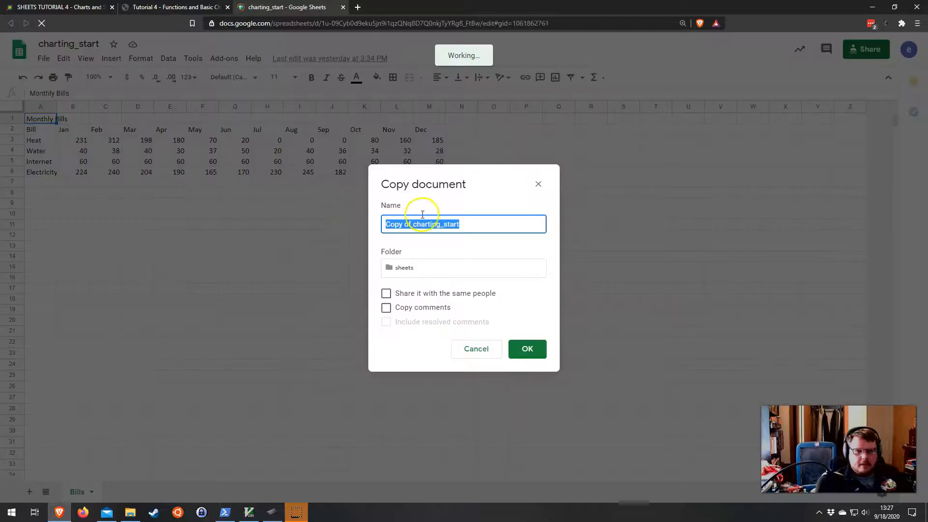
{"action": "type", "text": "Bills Tutorial"}
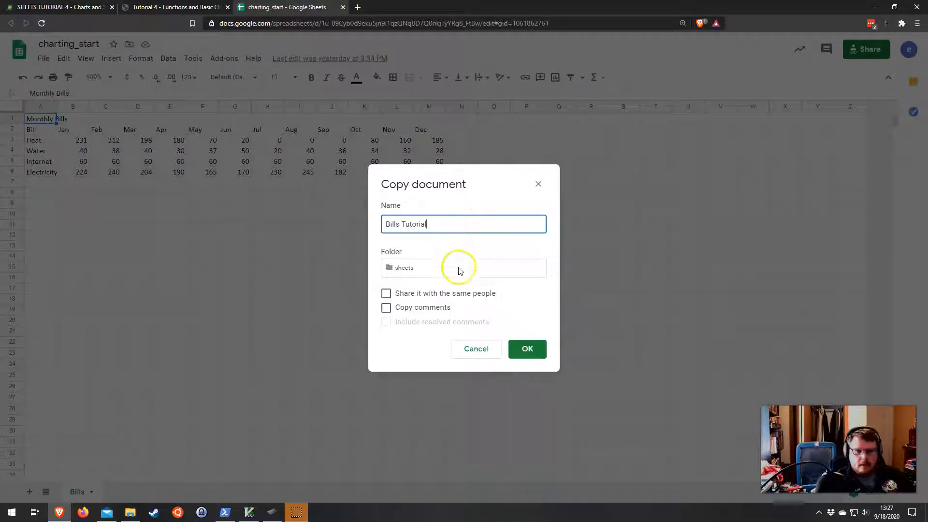
{"action": "left_click", "coordinate": [529, 350]}
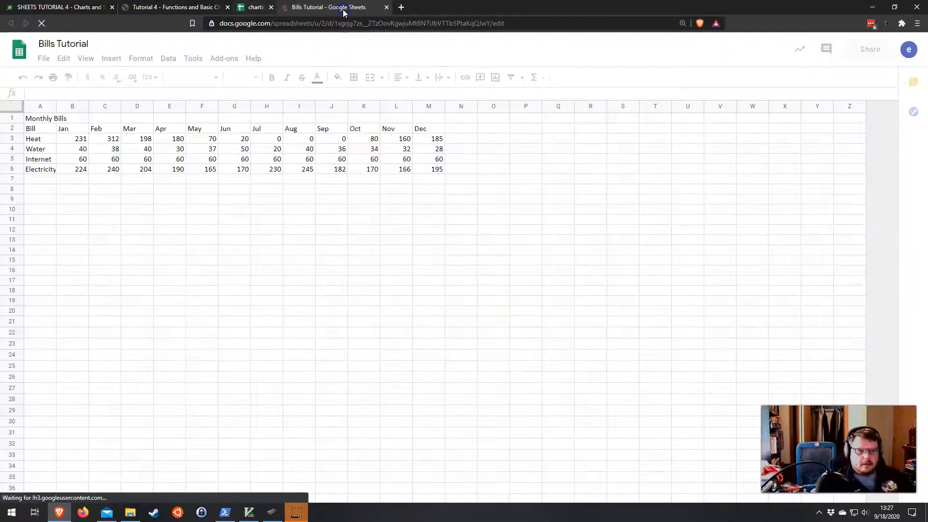
Step: Switch to the Bills Tutorial copy and close the tutorial page tab
{"action": "left_click", "coordinate": [343, 7]}
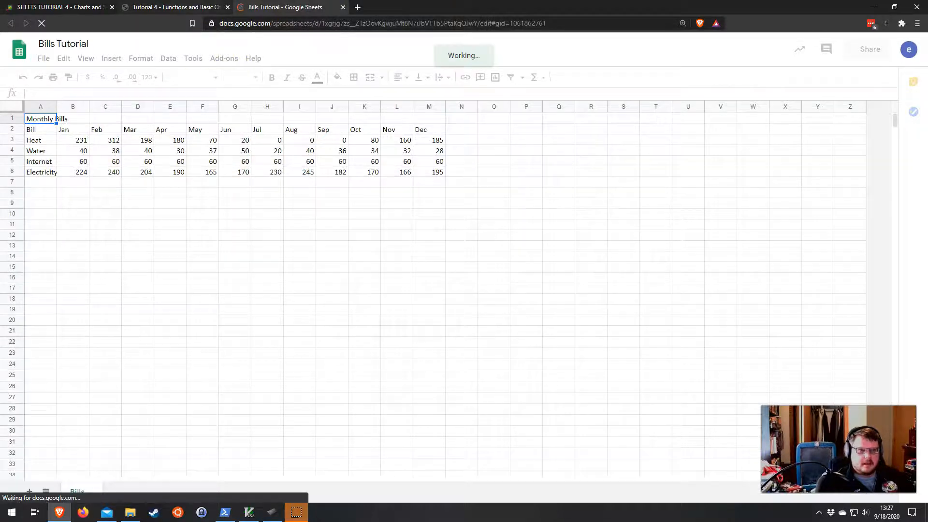
{"action": "left_click", "coordinate": [173, 7]}
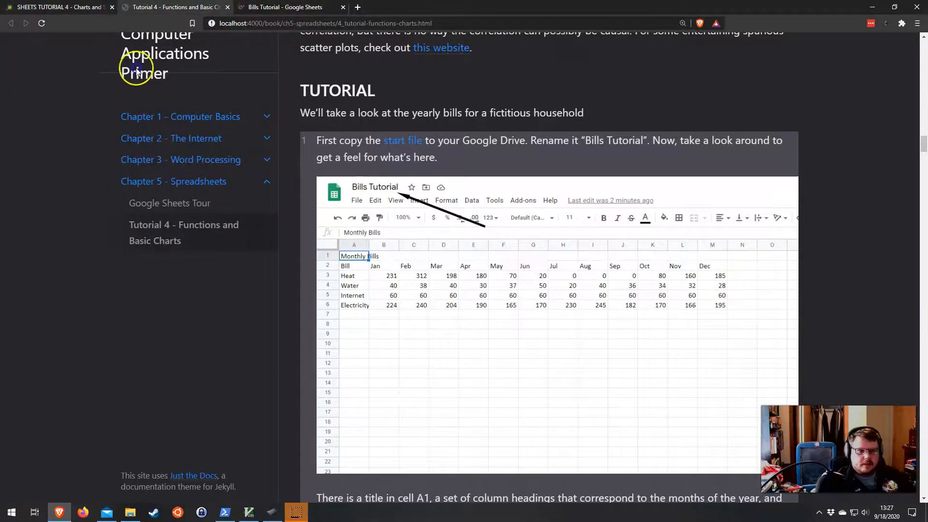
{"action": "key", "text": "ctrl+w"}
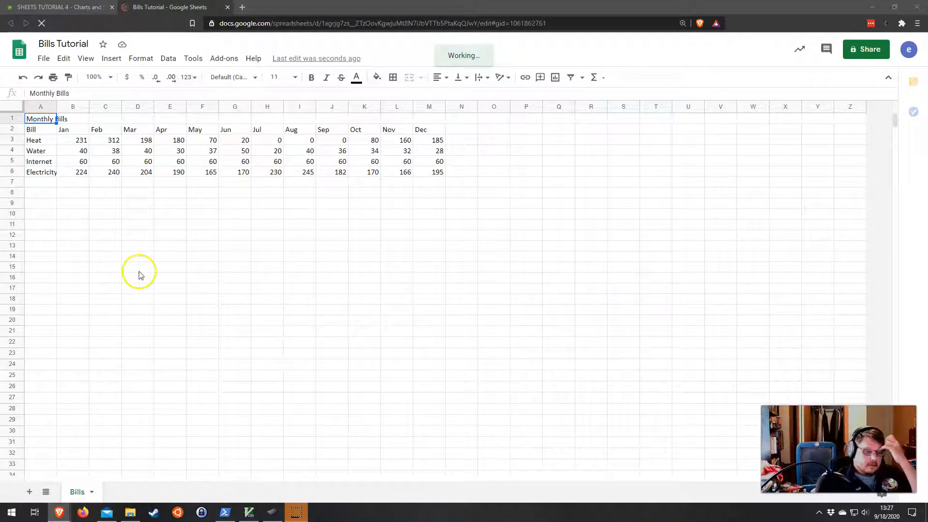
Step: Merge cells A1 to M1 and center the Monthly Bills title across them
{"action": "left_click", "coordinate": [110, 78]}
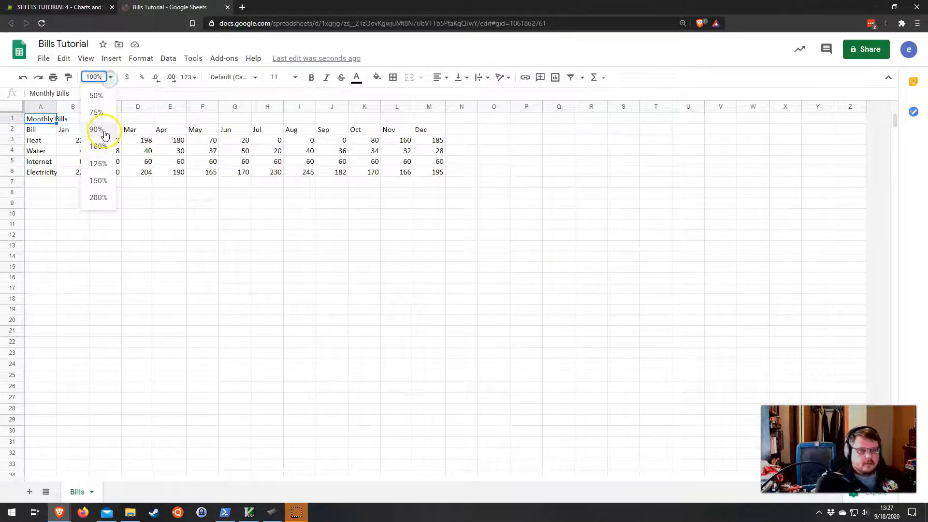
{"action": "left_click", "coordinate": [98, 181]}
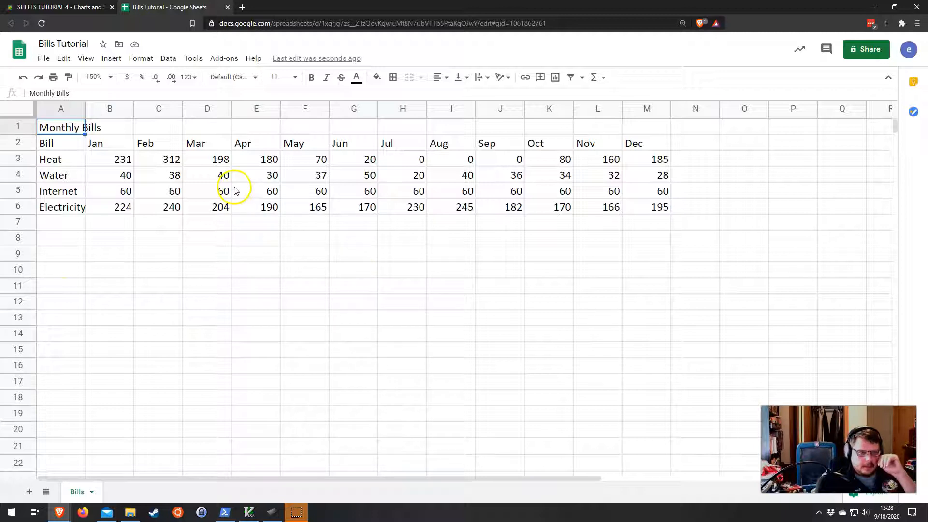
{"action": "left_click_drag", "start_coordinate": [59, 127], "coordinate": [632, 126]}
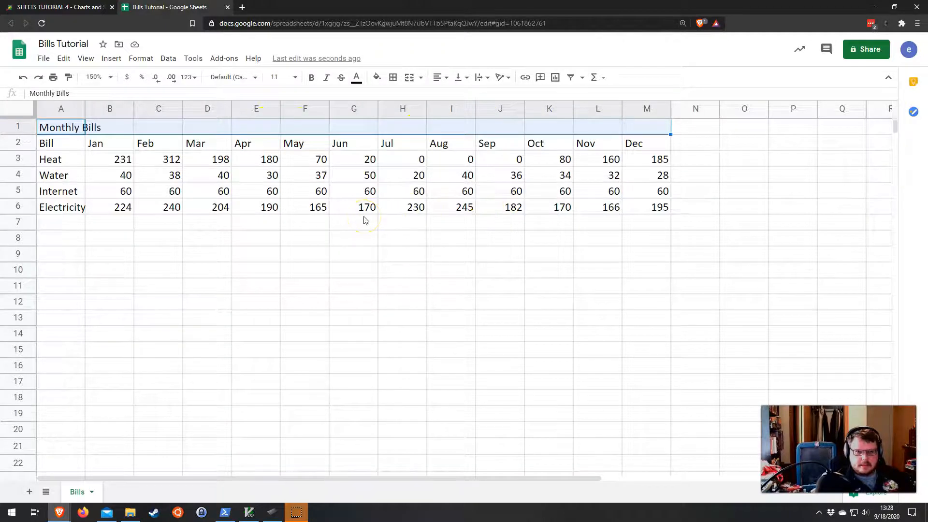
{"action": "left_click", "coordinate": [62, 128]}
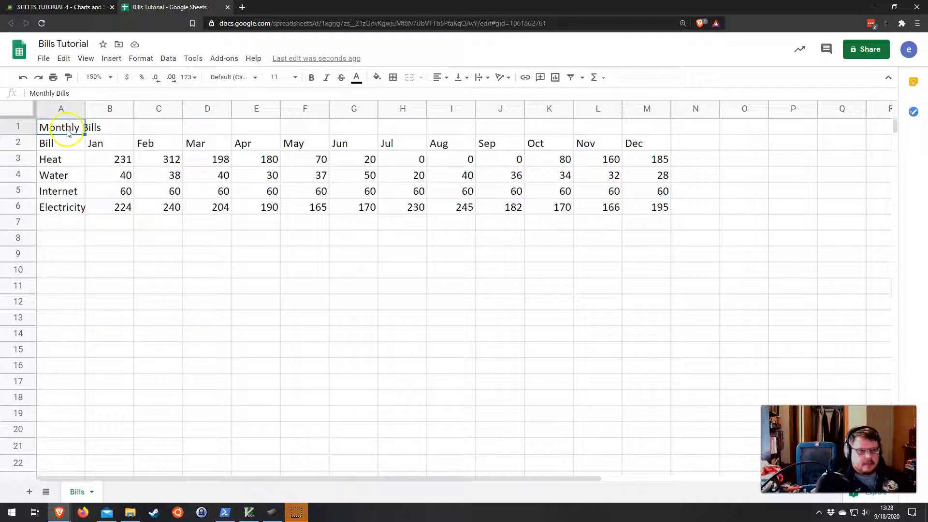
{"action": "left_click_drag", "start_coordinate": [88, 128], "coordinate": [76, 127]}
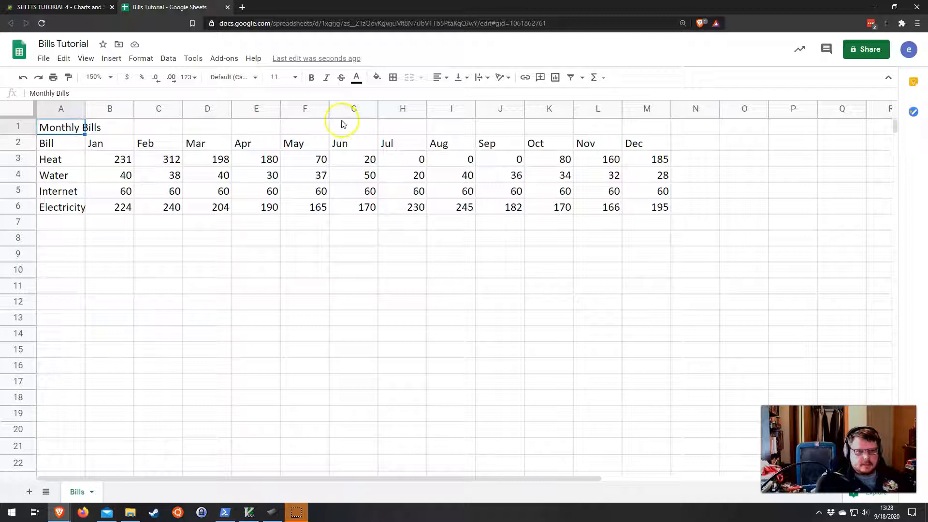
{"action": "mouse_move", "coordinate": [311, 126]}
{"action": "left_mouse_down"}
{"action": "mouse_move", "coordinate": [369, 128]}
{"action": "mouse_move", "coordinate": [322, 128]}
{"action": "left_mouse_up"}
{"action": "left_click", "coordinate": [371, 127]}
{"action": "left_click", "coordinate": [322, 128]}
{"action": "left_click", "coordinate": [53, 129]}
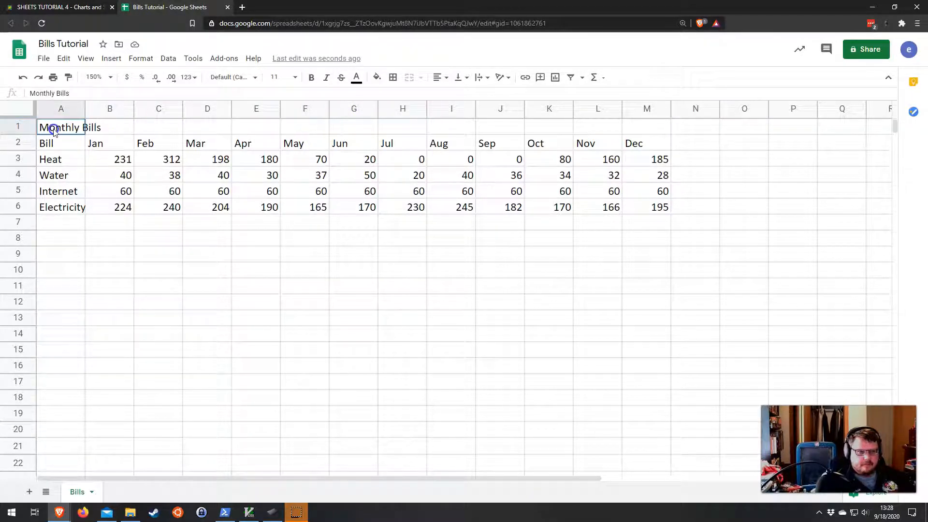
{"action": "left_click_drag", "start_coordinate": [53, 131], "coordinate": [646, 131]}
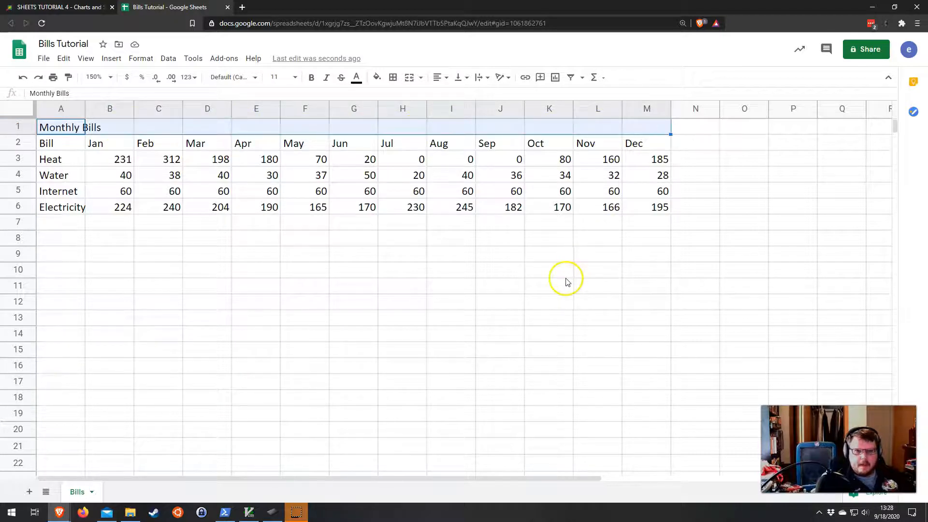
{"action": "left_click", "coordinate": [410, 79]}
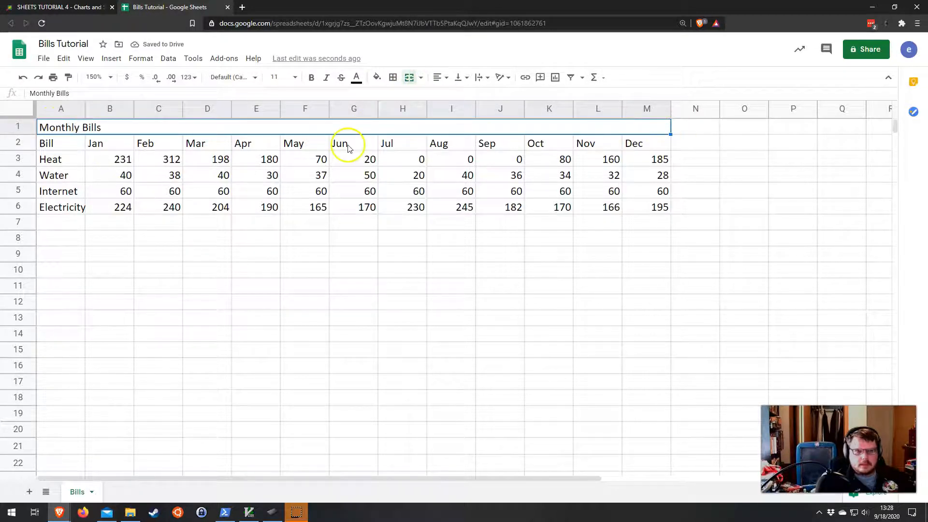
{"action": "left_click", "coordinate": [442, 80]}
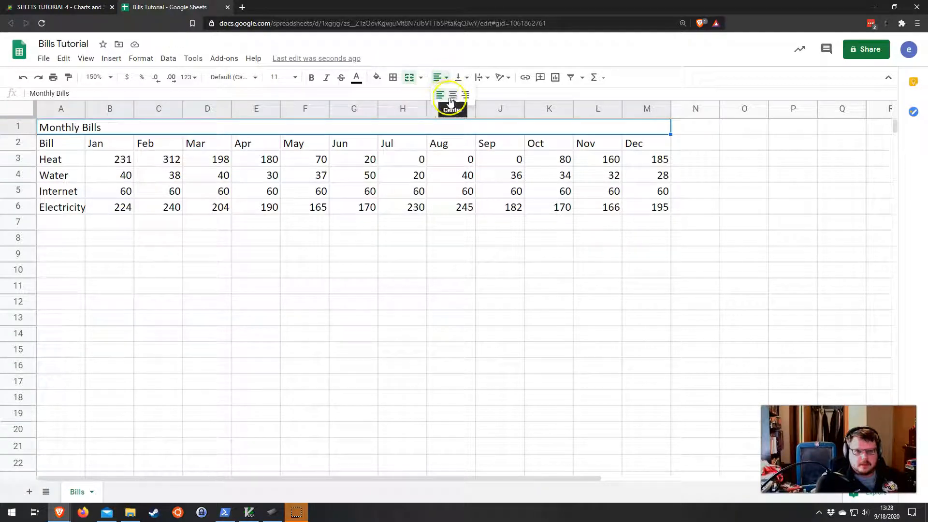
{"action": "left_click", "coordinate": [452, 94]}
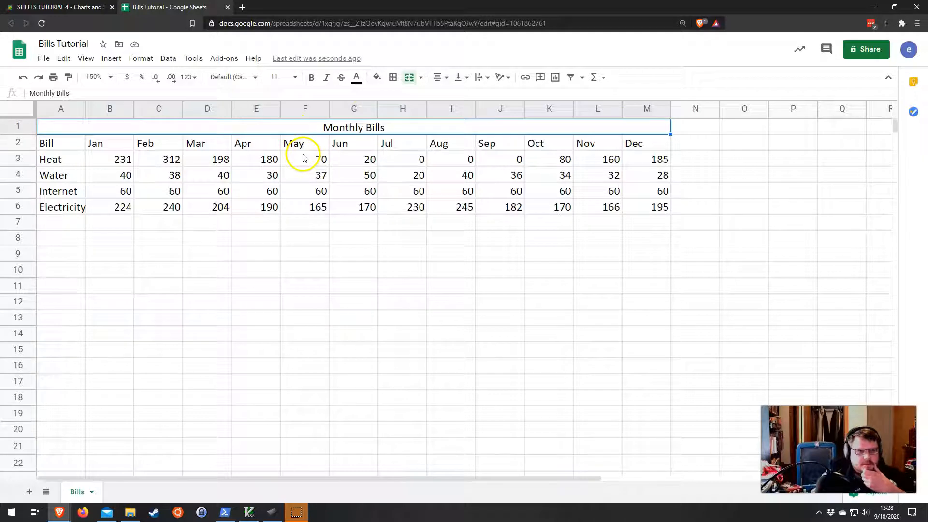
Step: Make the Monthly Bills title bold and set its font size to 18
{"action": "left_click", "coordinate": [312, 78]}
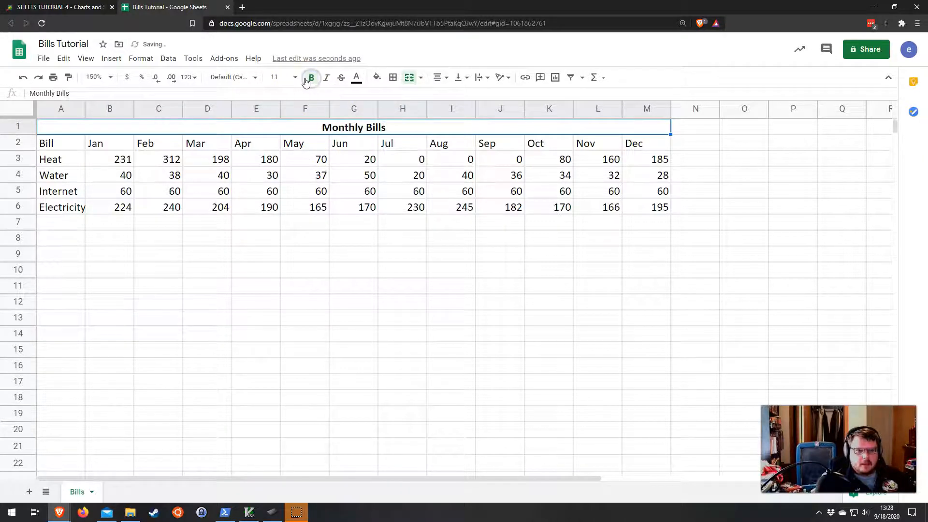
{"action": "left_click", "coordinate": [294, 77]}
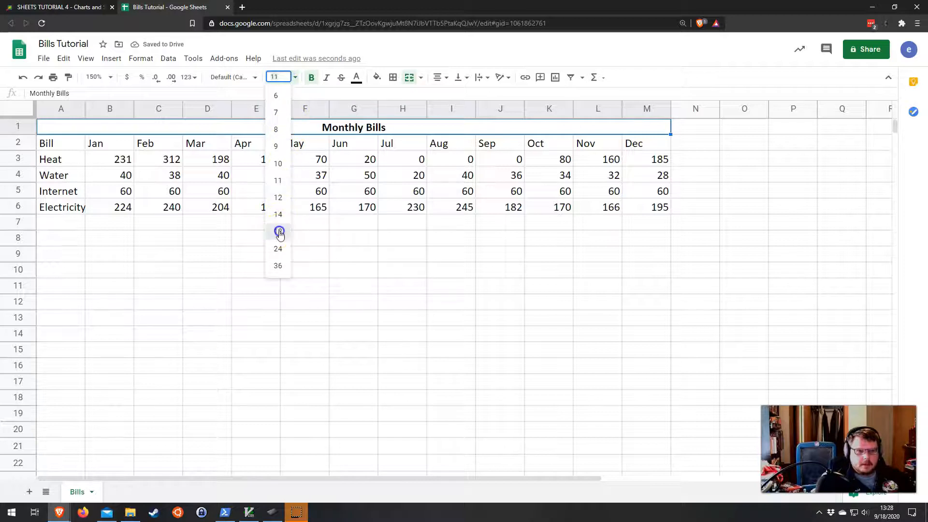
{"action": "left_click", "coordinate": [279, 232]}
{"action": "left_click", "coordinate": [291, 151]}
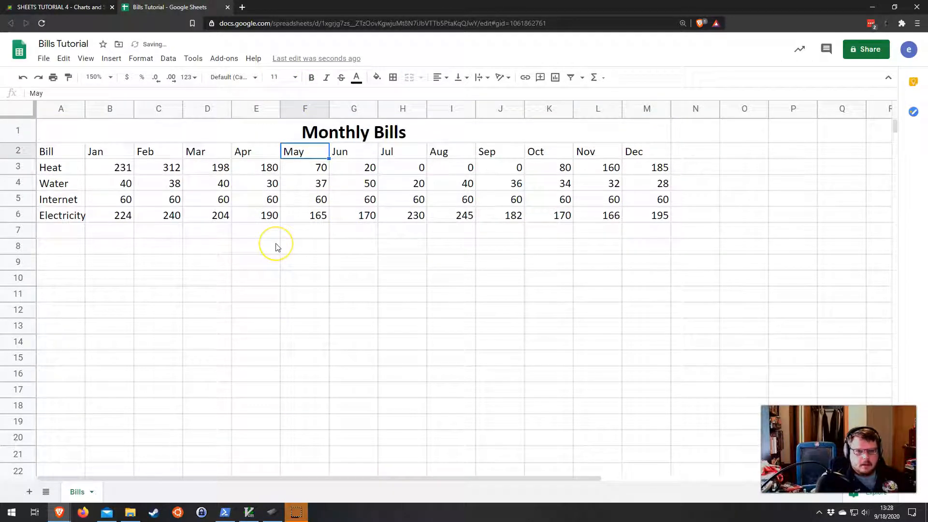
Step: Make the header row A2:M2 bold and center its labels
{"action": "scroll", "coordinate": [278, 248], "scroll_direction": "down", "scroll_amount": 1}
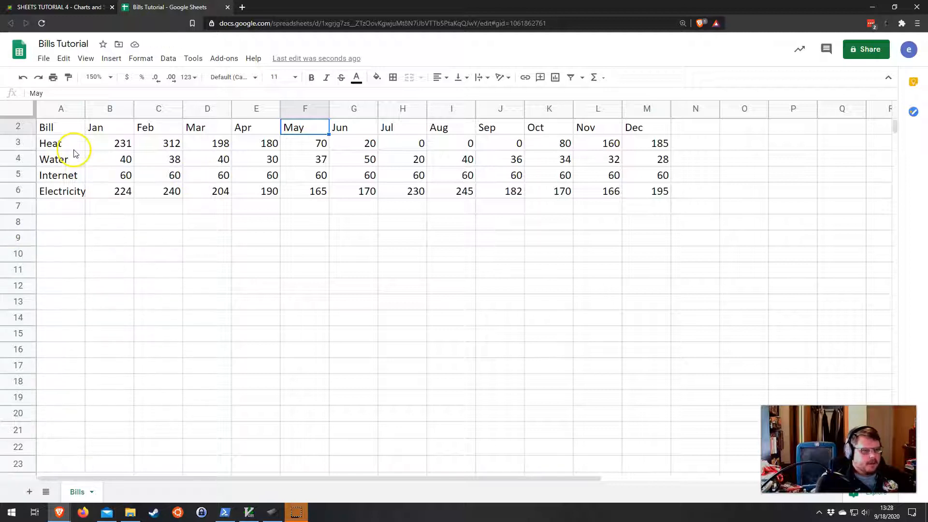
{"action": "scroll", "coordinate": [92, 161], "scroll_direction": "up", "scroll_amount": 1}
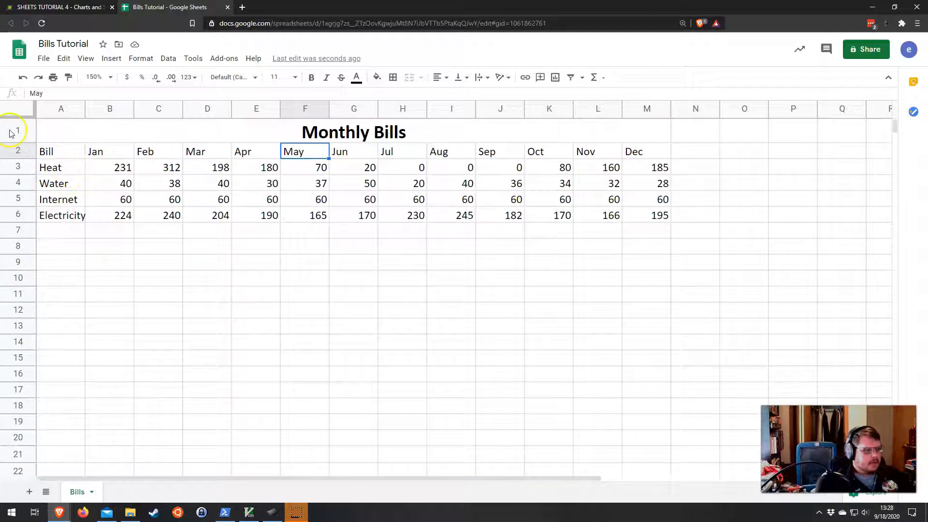
{"action": "left_click", "coordinate": [55, 153]}
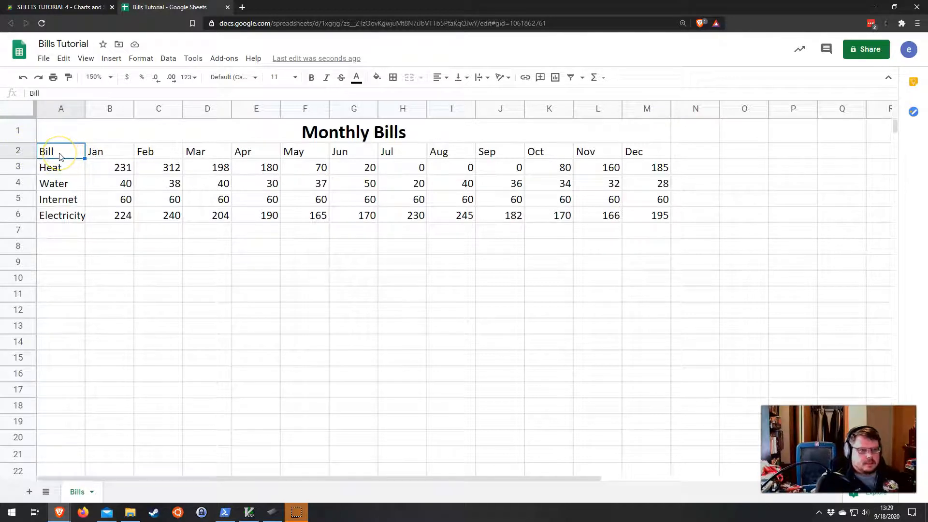
{"action": "left_click_drag", "start_coordinate": [58, 152], "coordinate": [637, 152]}
{"action": "left_click_drag", "start_coordinate": [638, 151], "coordinate": [637, 152]}
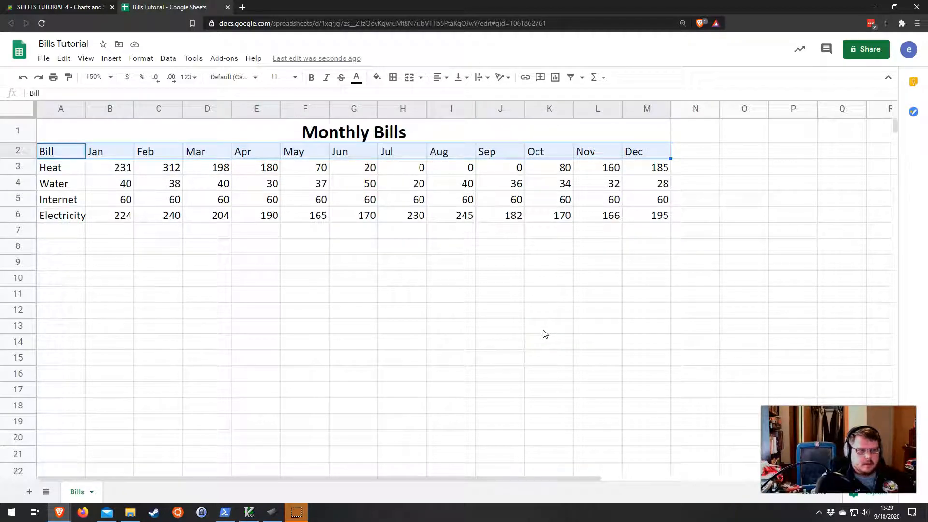
{"action": "left_click", "coordinate": [51, 154]}
{"action": "left_click_drag", "start_coordinate": [51, 154], "coordinate": [654, 152]}
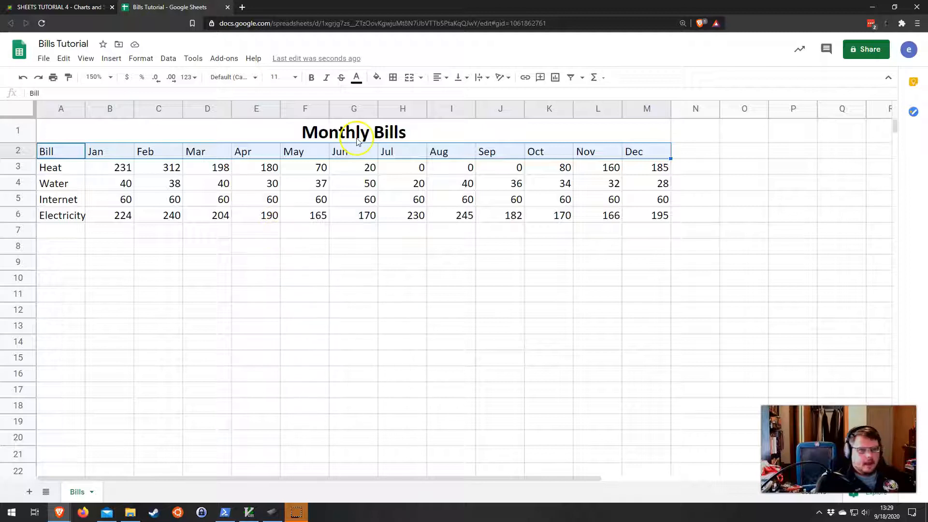
{"action": "left_click", "coordinate": [312, 78]}
{"action": "left_click", "coordinate": [441, 77]}
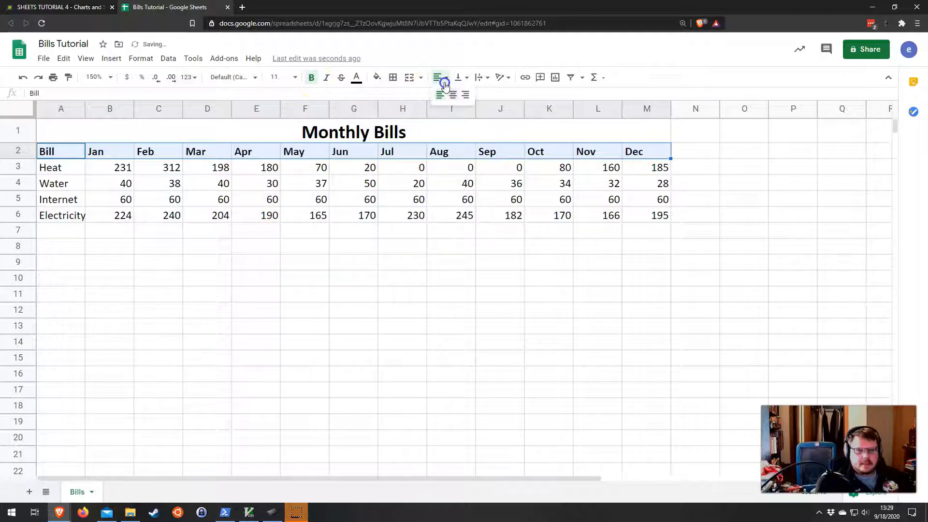
{"action": "left_click", "coordinate": [452, 95]}
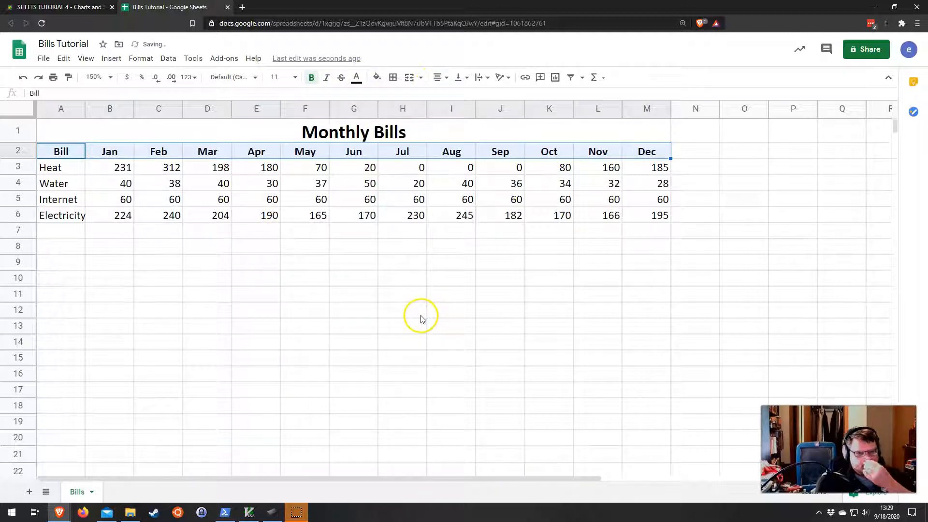
Step: Apply alternating colors with the orange default style and a header row to the table A2:M6
{"action": "left_click", "coordinate": [74, 187]}
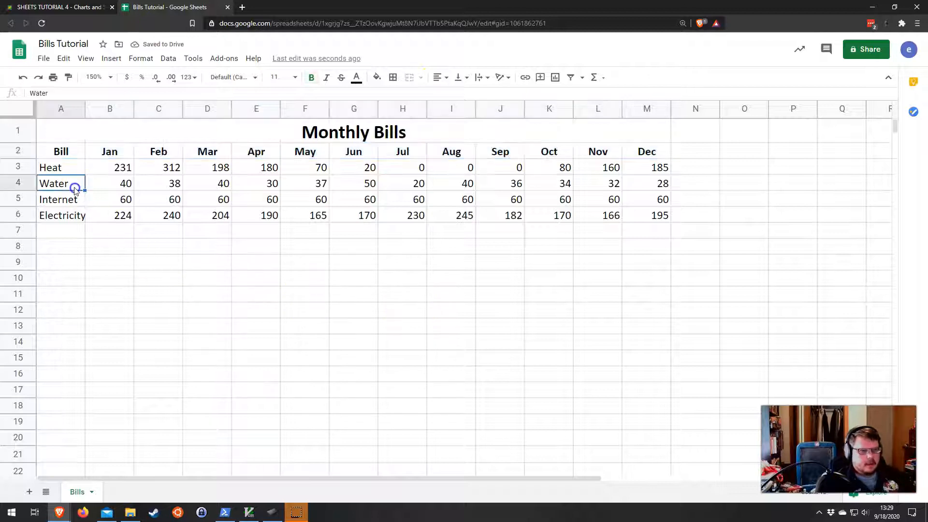
{"action": "left_click", "coordinate": [57, 153]}
{"action": "left_click_drag", "start_coordinate": [57, 153], "coordinate": [649, 214]}
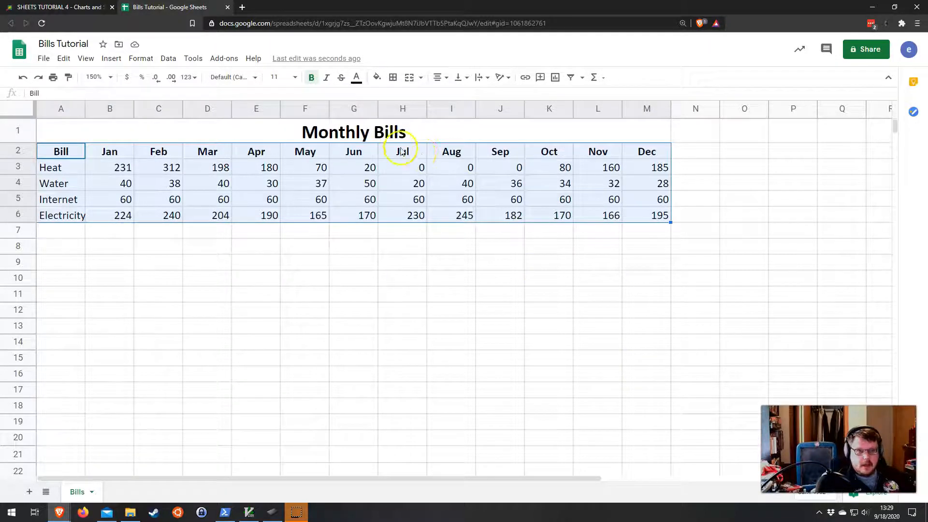
{"action": "left_click", "coordinate": [357, 137]}
{"action": "left_click_drag", "start_coordinate": [57, 152], "coordinate": [644, 213]}
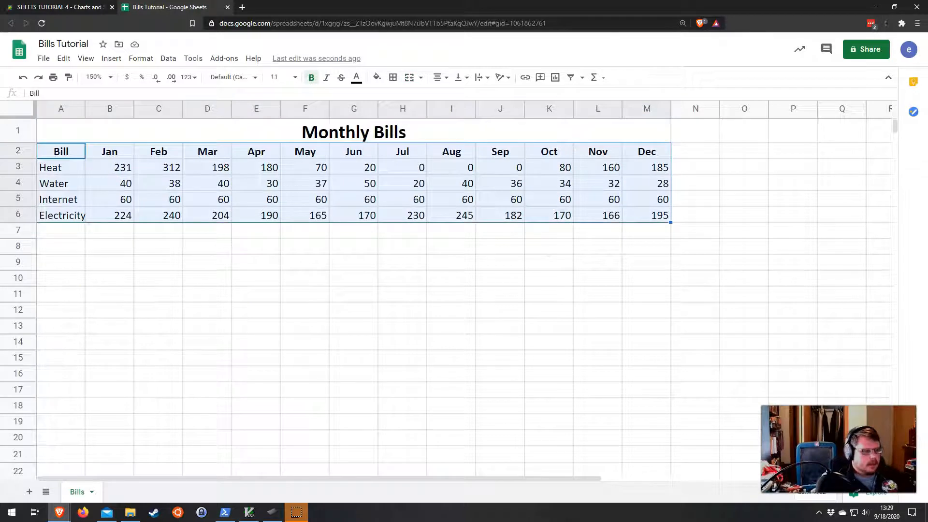
{"action": "left_click", "coordinate": [140, 58]}
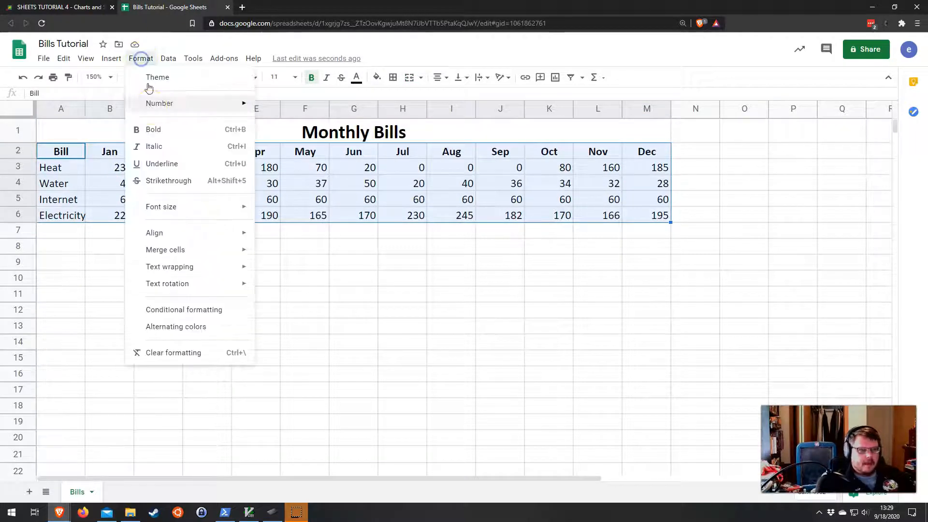
{"action": "left_click", "coordinate": [187, 328]}
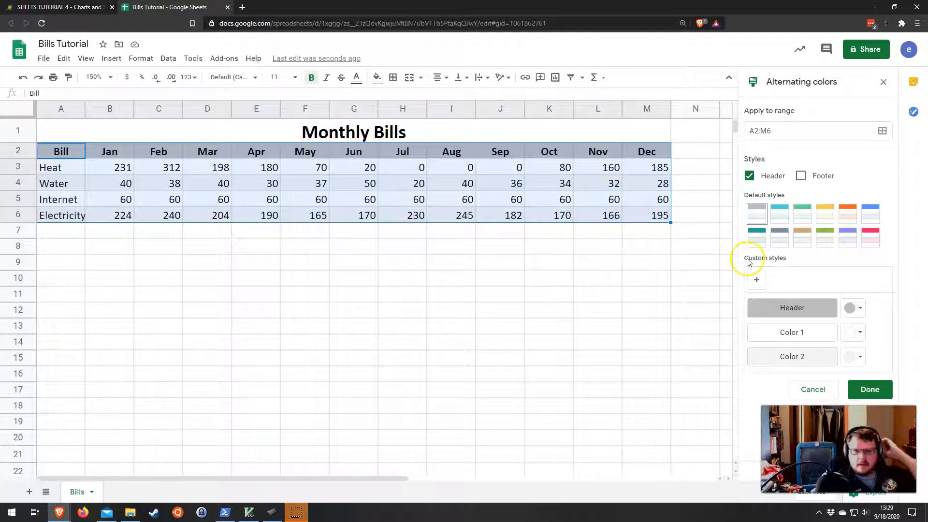
{"action": "left_click", "coordinate": [852, 220]}
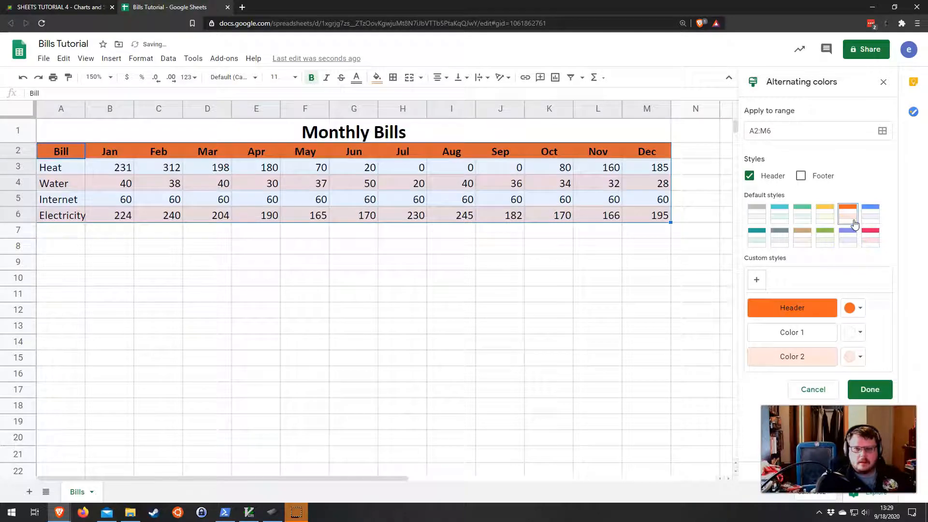
{"action": "left_click", "coordinate": [850, 218]}
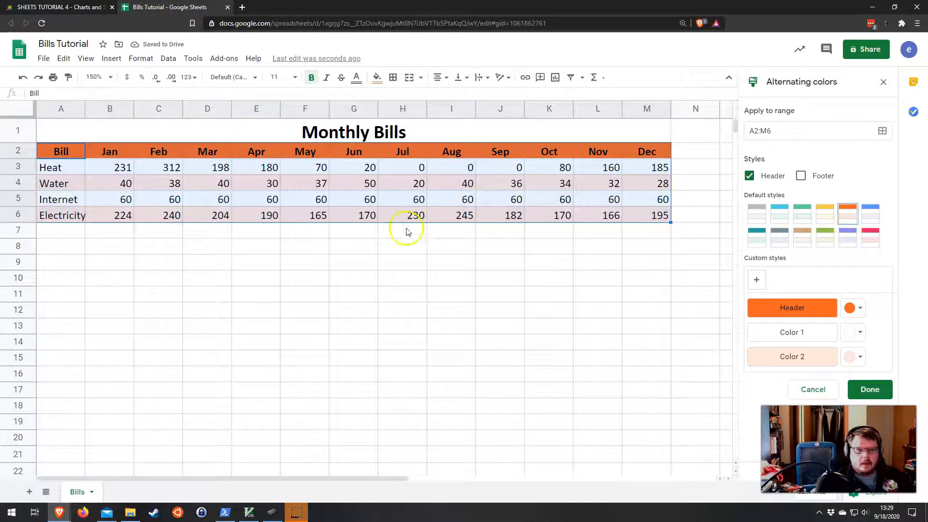
{"action": "left_click", "coordinate": [372, 216]}
Step: Set the header row's text color to white
{"action": "left_click_drag", "start_coordinate": [57, 150], "coordinate": [648, 151]}
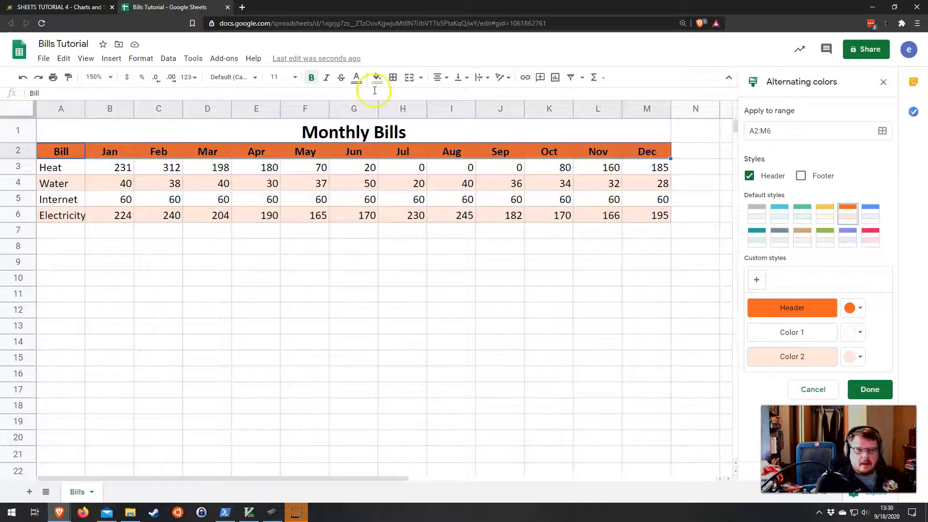
{"action": "left_click", "coordinate": [357, 80]}
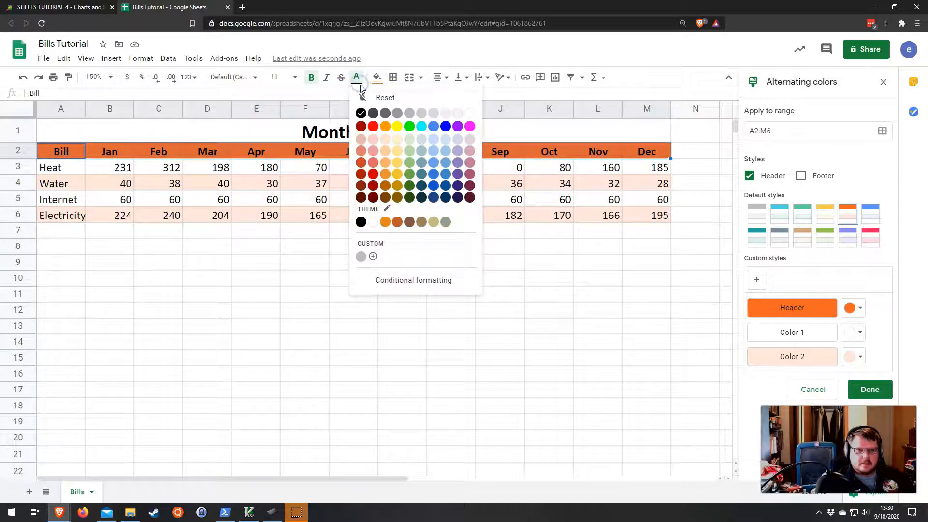
{"action": "left_click", "coordinate": [470, 114]}
{"action": "left_click", "coordinate": [444, 277]}
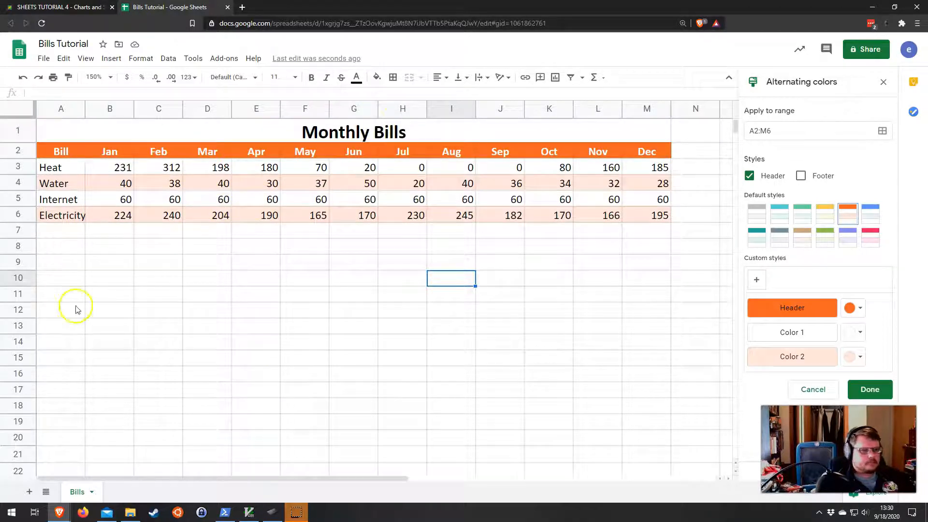
Step: Enter Total as a new column header in cell N2
{"action": "left_click_drag", "start_coordinate": [353, 482], "coordinate": [429, 479]}
{"action": "left_click", "coordinate": [599, 154]}
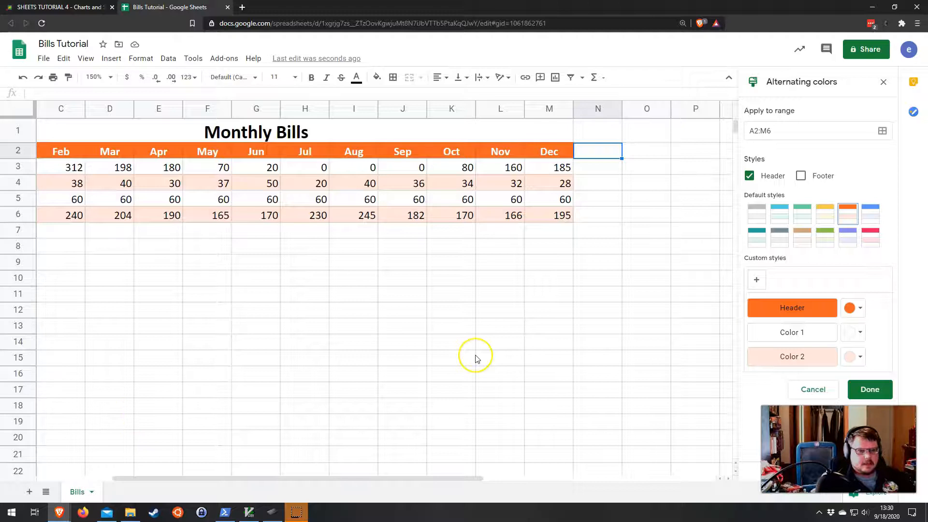
{"action": "type", "text": "Total"}
{"action": "key", "text": "Return"}
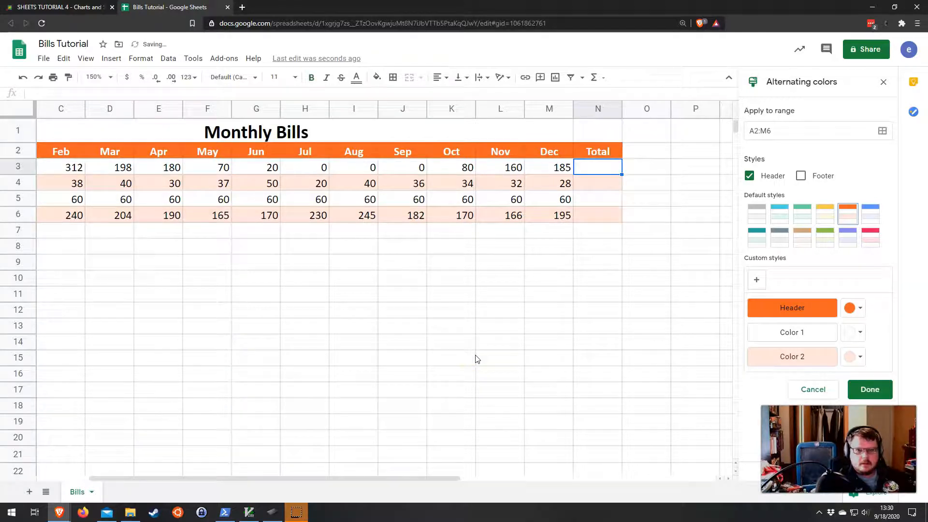
Step: Add Total as a row label in cell A7 beneath the Electricity row
{"action": "left_click", "coordinate": [604, 151]}
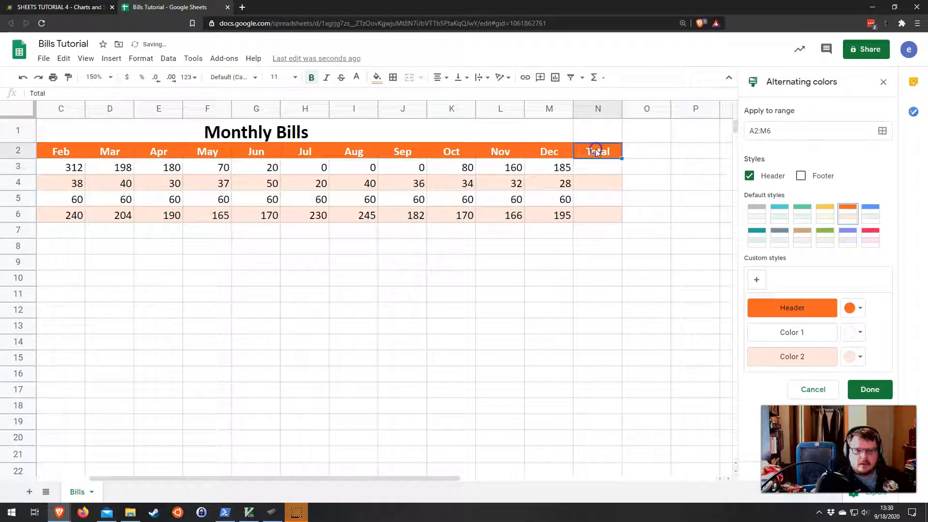
{"action": "mouse_move", "coordinate": [598, 213]}
{"action": "left_mouse_down"}
{"action": "mouse_move", "coordinate": [592, 170]}
{"action": "mouse_move", "coordinate": [598, 203]}
{"action": "left_mouse_up"}
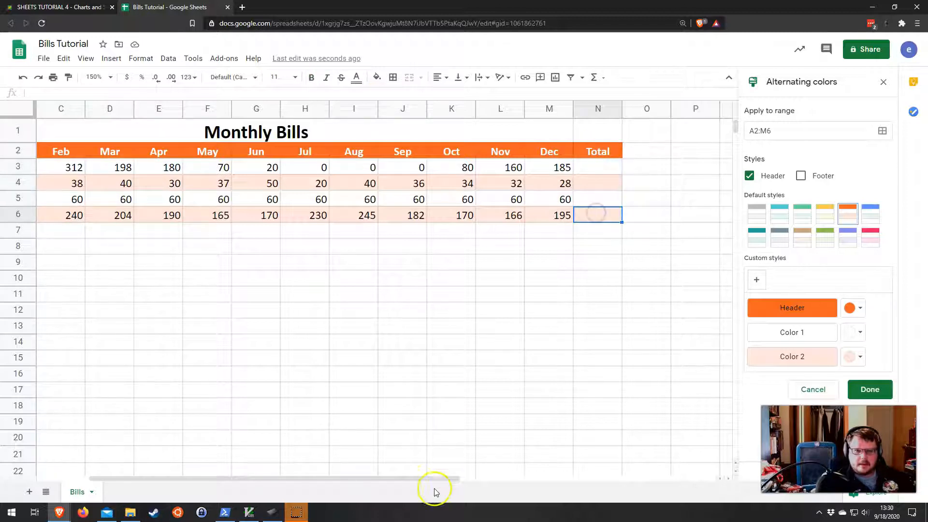
{"action": "left_click_drag", "start_coordinate": [435, 478], "coordinate": [322, 465]}
{"action": "left_click", "coordinate": [64, 232]}
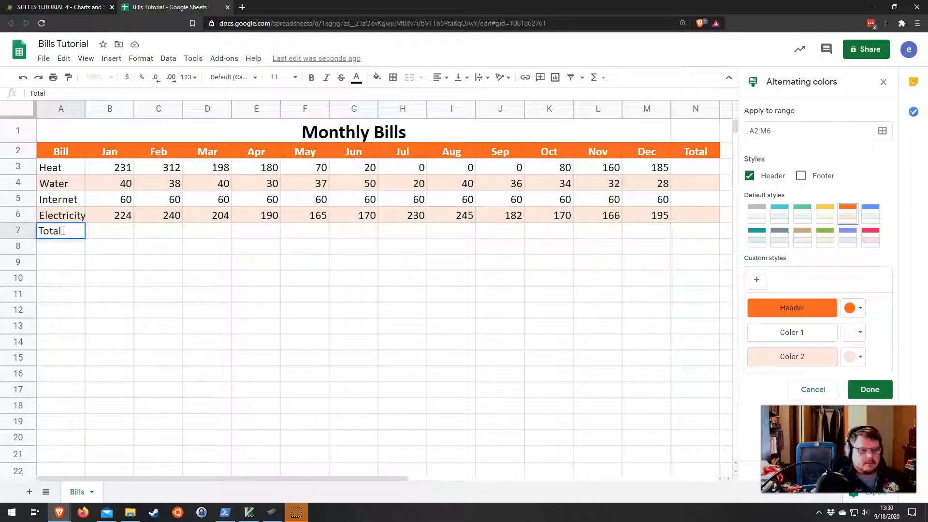
{"action": "key", "text": "Return"}
{"action": "left_click_drag", "start_coordinate": [103, 233], "coordinate": [201, 227]}
{"action": "left_click", "coordinate": [201, 229]}
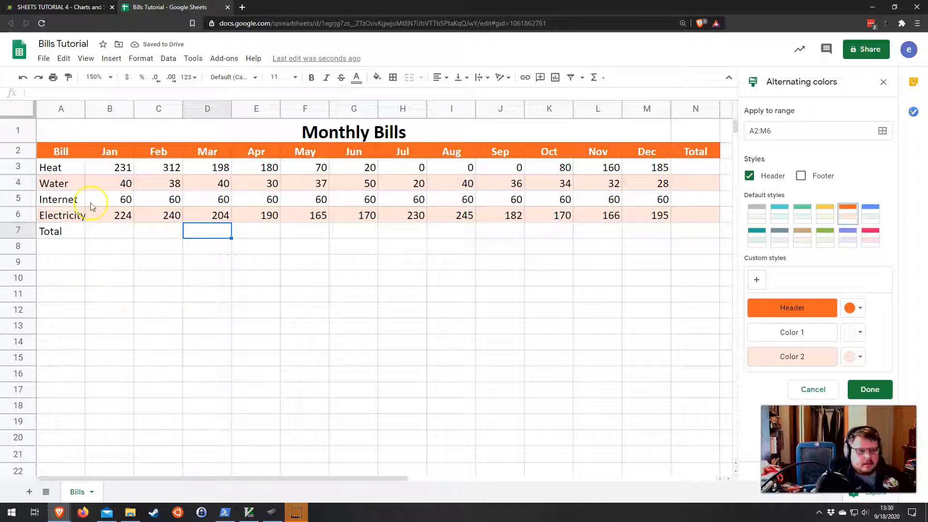
{"action": "left_click", "coordinate": [57, 233]}
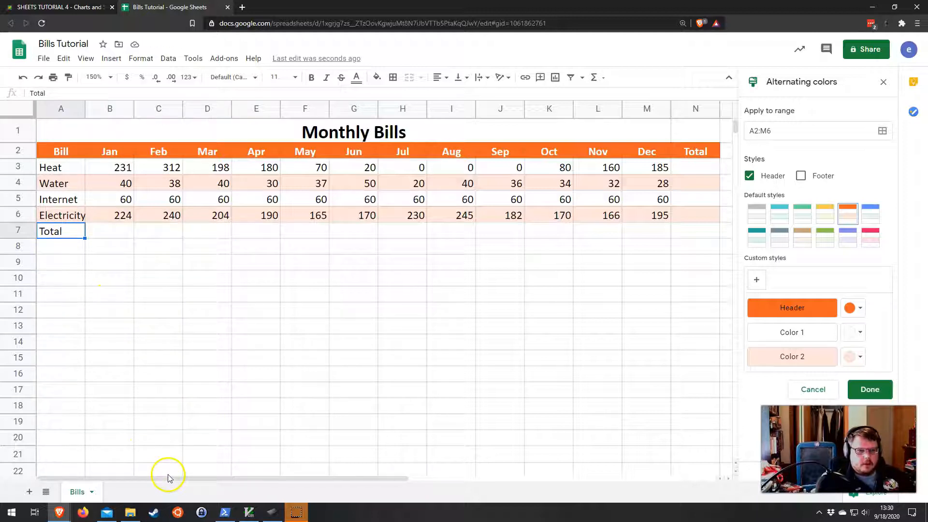
Step: Insert a SUM formula in N3 that totals the Heat row, range B3:M3
{"action": "mouse_move", "coordinate": [170, 477]}
{"action": "left_mouse_down"}
{"action": "mouse_move", "coordinate": [259, 474]}
{"action": "mouse_move", "coordinate": [166, 485]}
{"action": "left_mouse_up"}
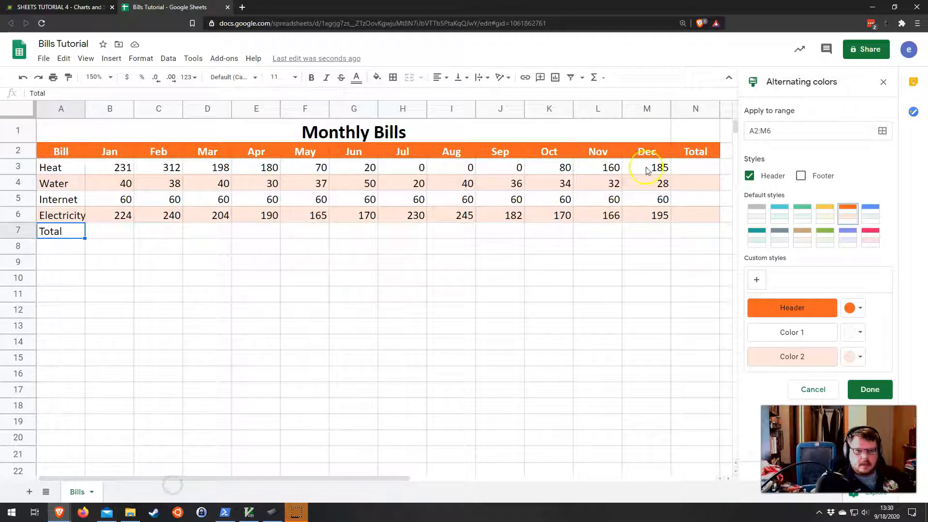
{"action": "left_click", "coordinate": [687, 167]}
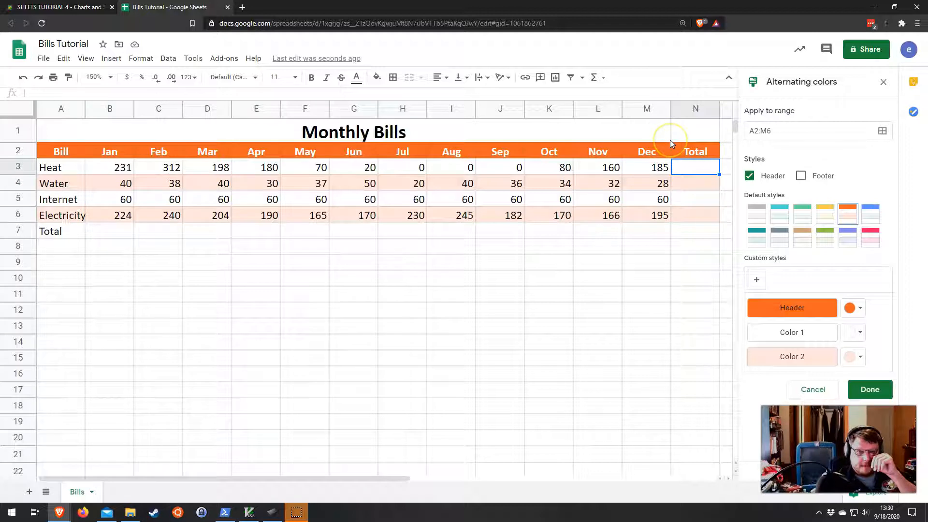
{"action": "left_click_drag", "start_coordinate": [691, 166], "coordinate": [694, 222]}
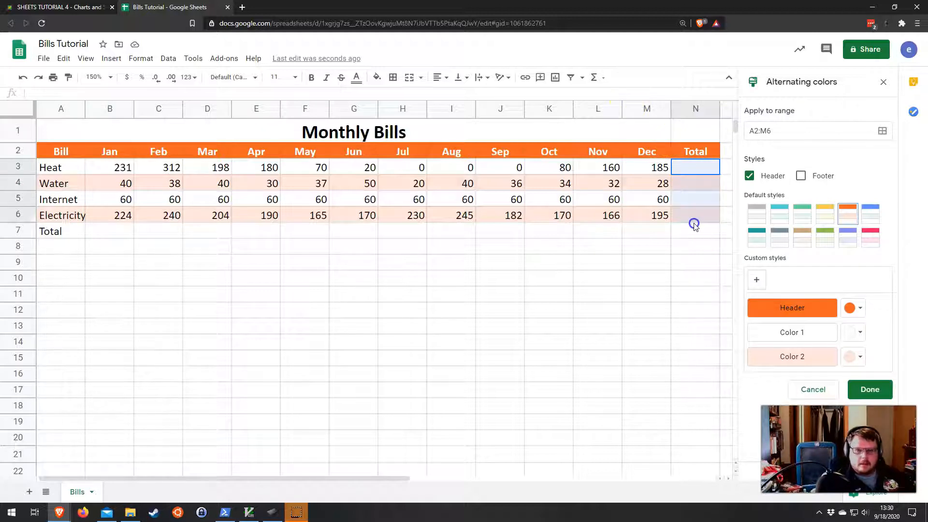
{"action": "left_click_drag", "start_coordinate": [114, 230], "coordinate": [699, 229]}
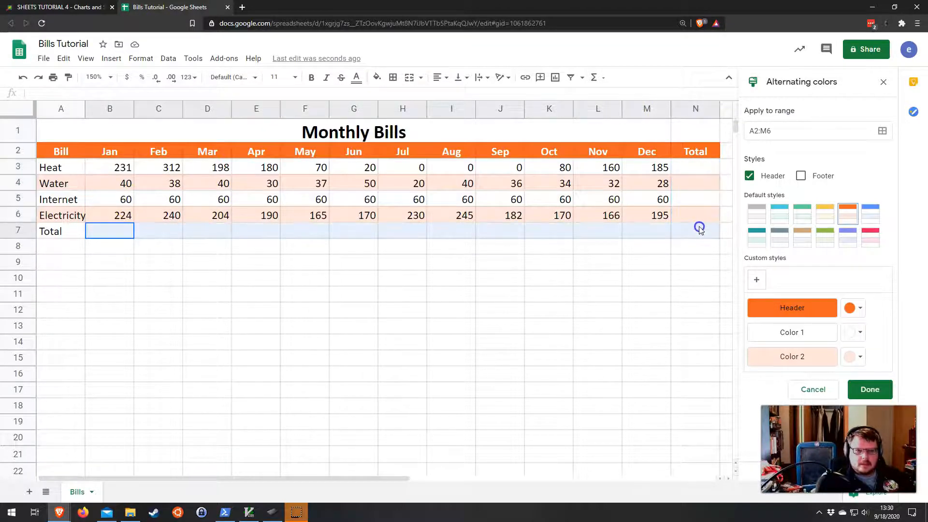
{"action": "left_click", "coordinate": [701, 168]}
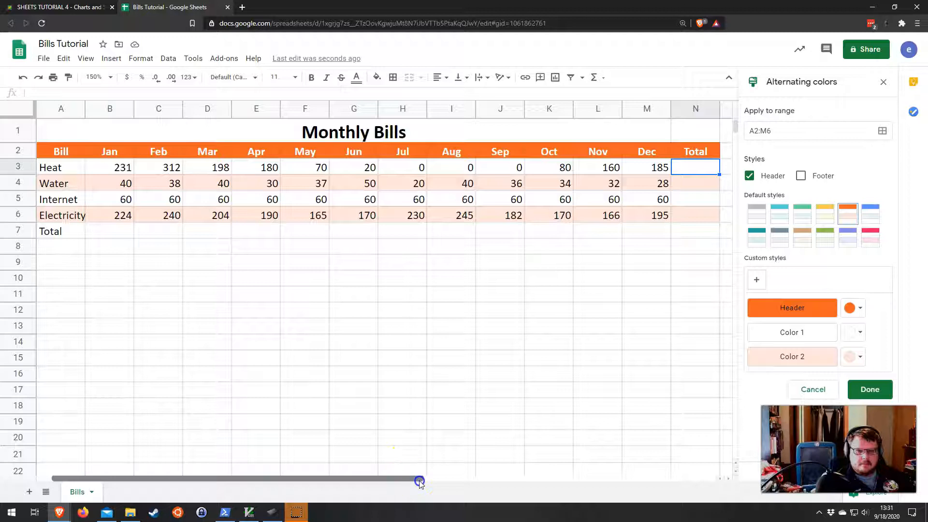
{"action": "left_click_drag", "start_coordinate": [419, 482], "coordinate": [450, 482]}
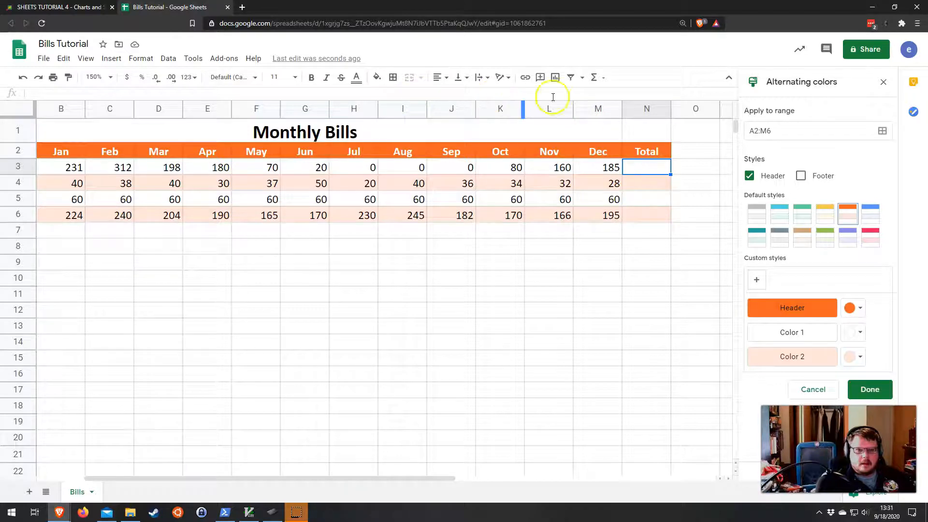
{"action": "left_click", "coordinate": [599, 80]}
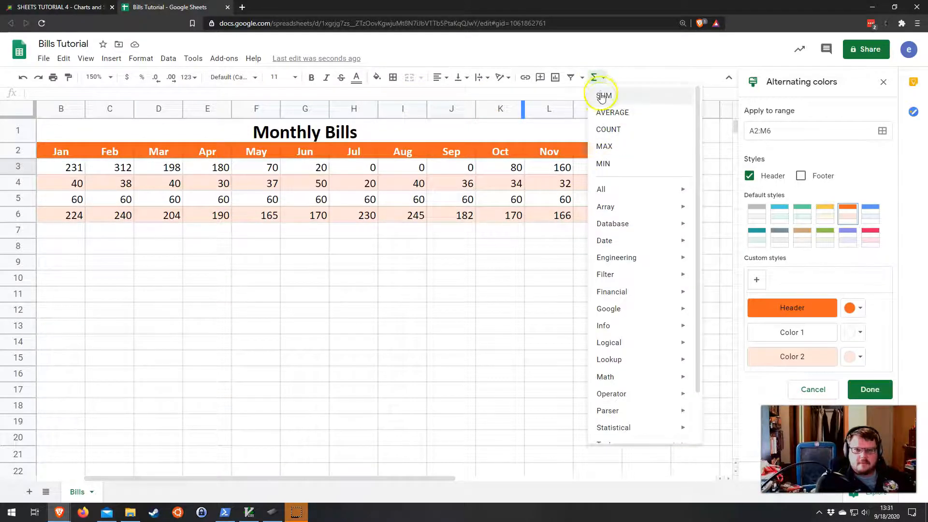
{"action": "left_click", "coordinate": [611, 169]}
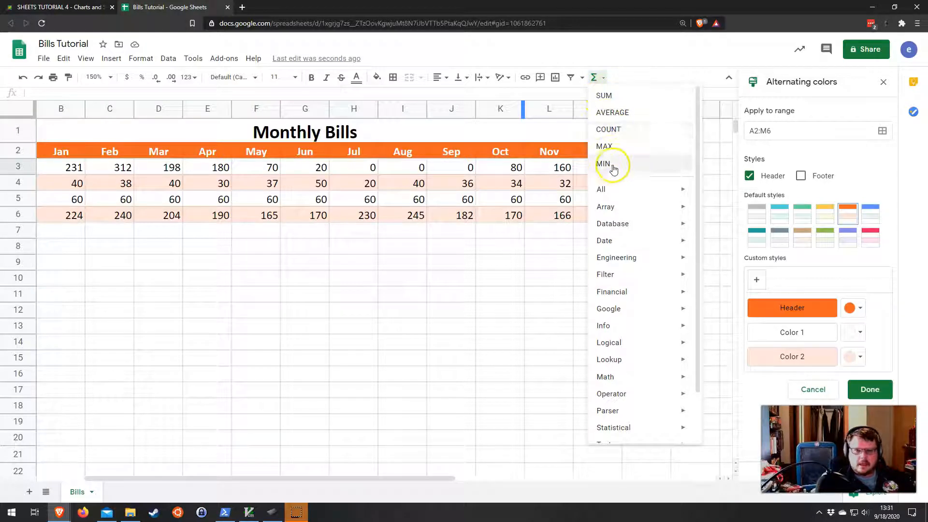
{"action": "left_click", "coordinate": [605, 96]}
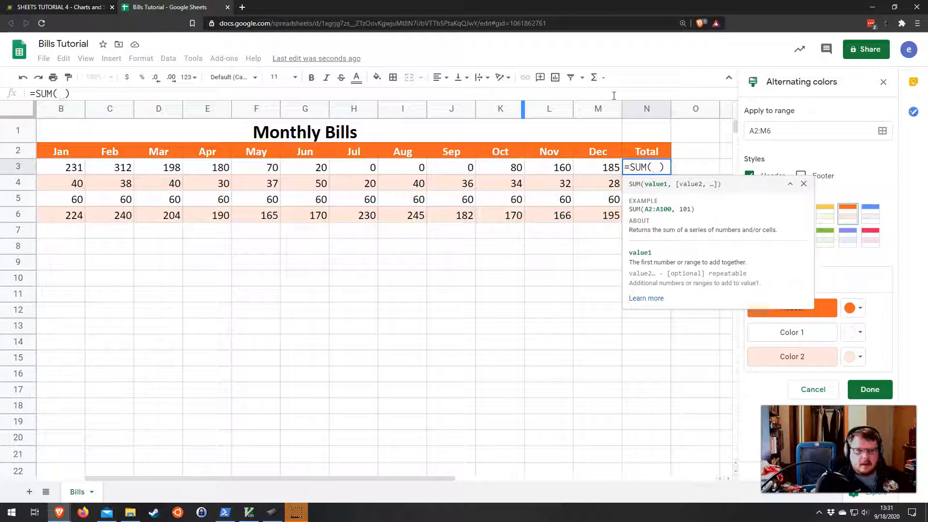
{"action": "left_click_drag", "start_coordinate": [66, 166], "coordinate": [587, 165]}
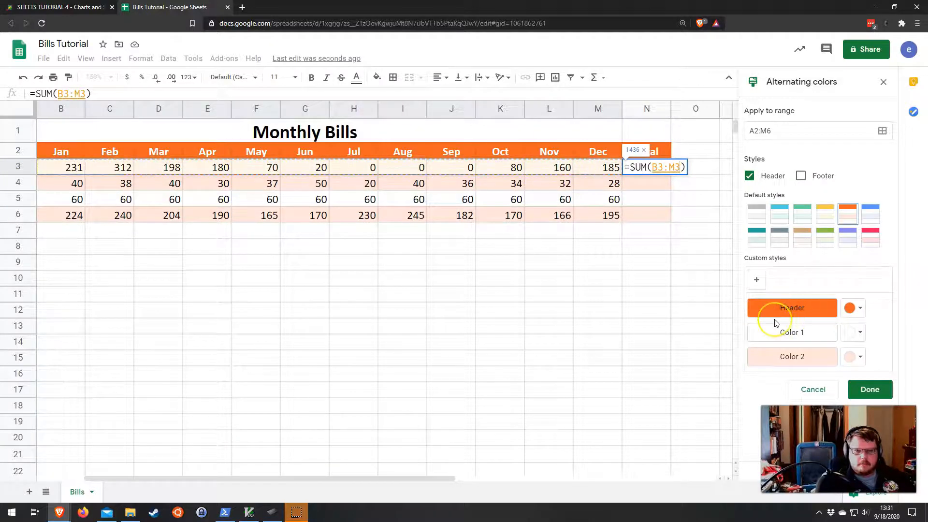
{"action": "key", "text": "Return"}
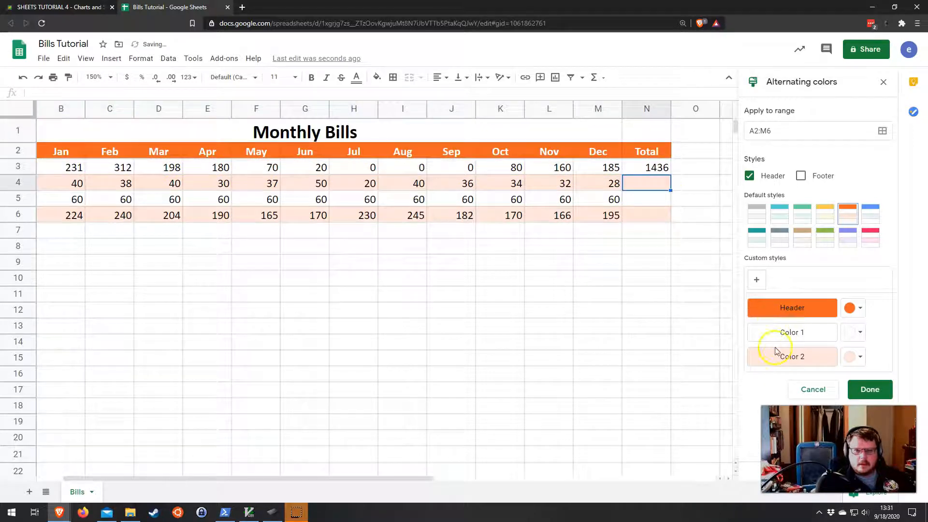
Step: Copy the SUM formula from N3 down column N through row 7 to total each bill row
{"action": "left_click", "coordinate": [666, 167]}
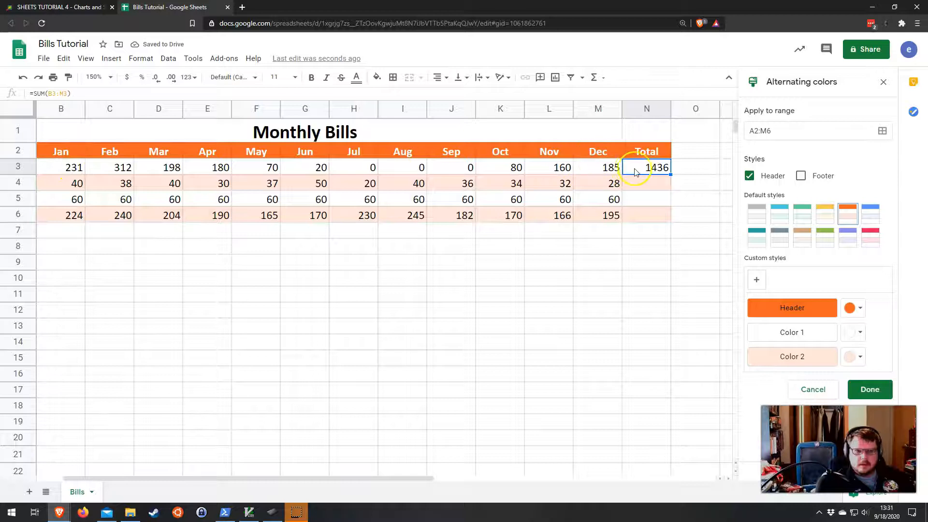
{"action": "left_click_drag", "start_coordinate": [656, 186], "coordinate": [646, 219]}
{"action": "left_click", "coordinate": [658, 168]}
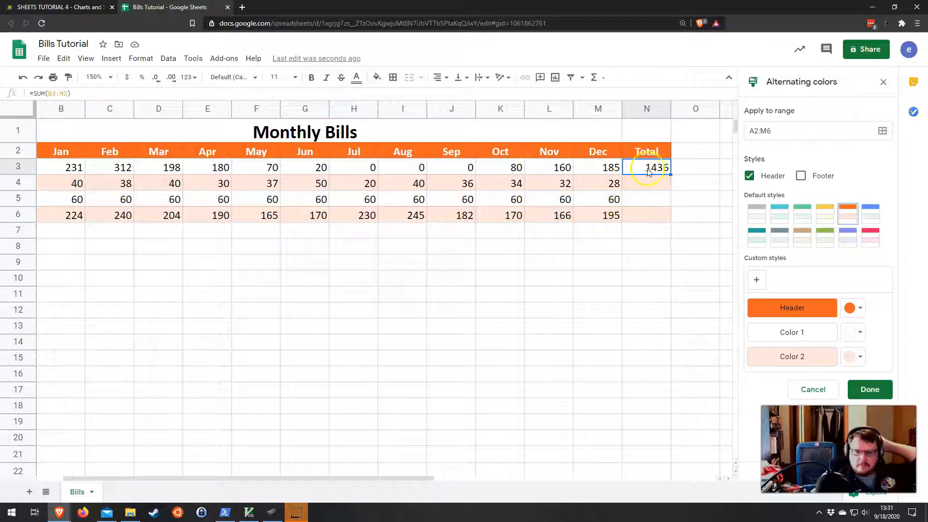
{"action": "left_click", "coordinate": [657, 181]}
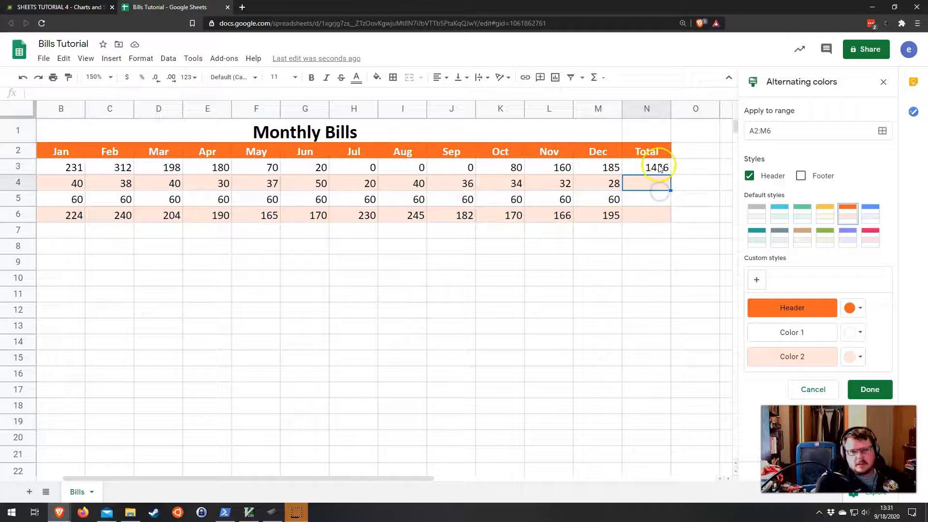
{"action": "left_click", "coordinate": [658, 167]}
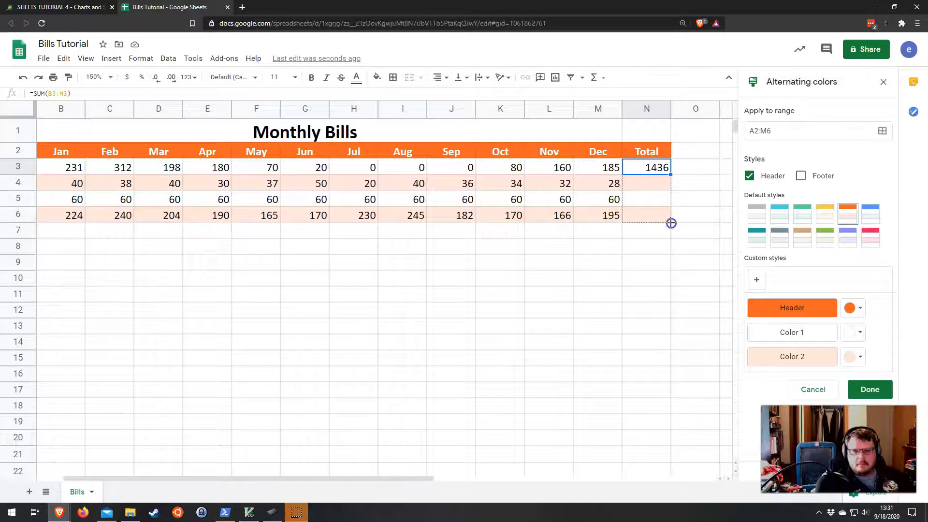
{"action": "left_click_drag", "start_coordinate": [671, 223], "coordinate": [669, 222]}
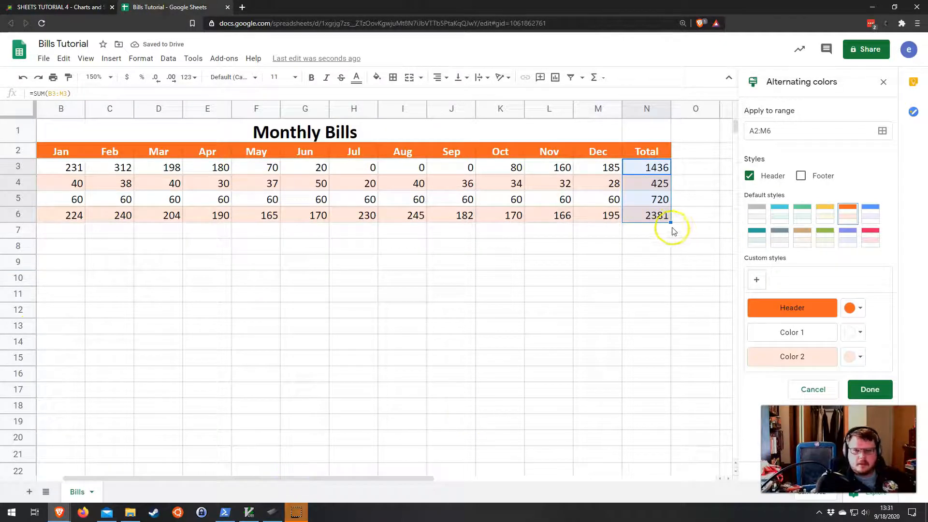
{"action": "mouse_move", "coordinate": [671, 223]}
{"action": "left_mouse_down"}
{"action": "mouse_move", "coordinate": [667, 238]}
{"action": "mouse_move", "coordinate": [660, 234]}
{"action": "left_mouse_up"}
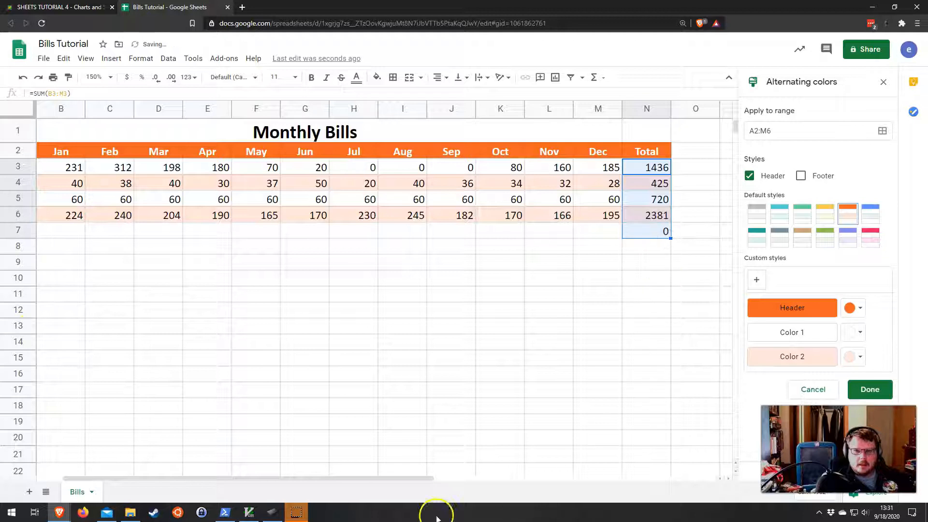
Step: Insert a SUM formula in B7 totaling the January bills, range B3:B6
{"action": "left_click_drag", "start_coordinate": [367, 480], "coordinate": [285, 481]}
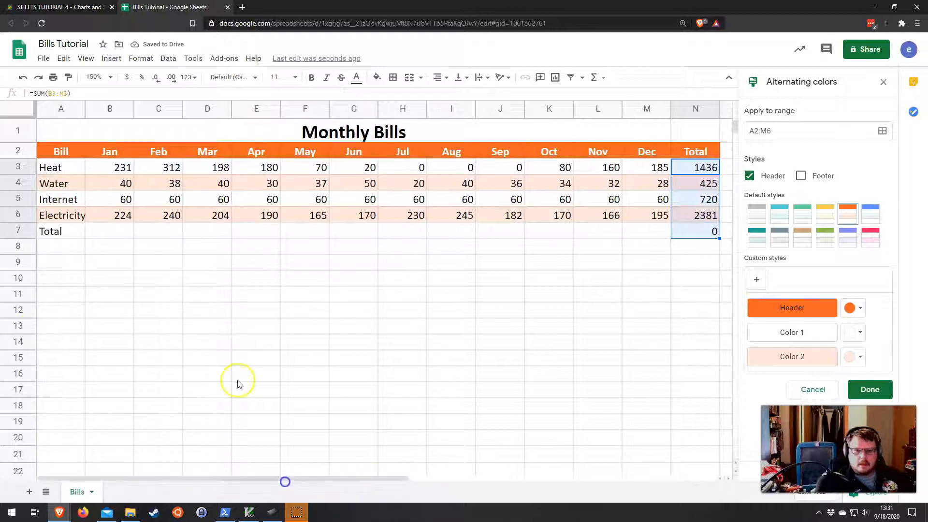
{"action": "left_click", "coordinate": [104, 227]}
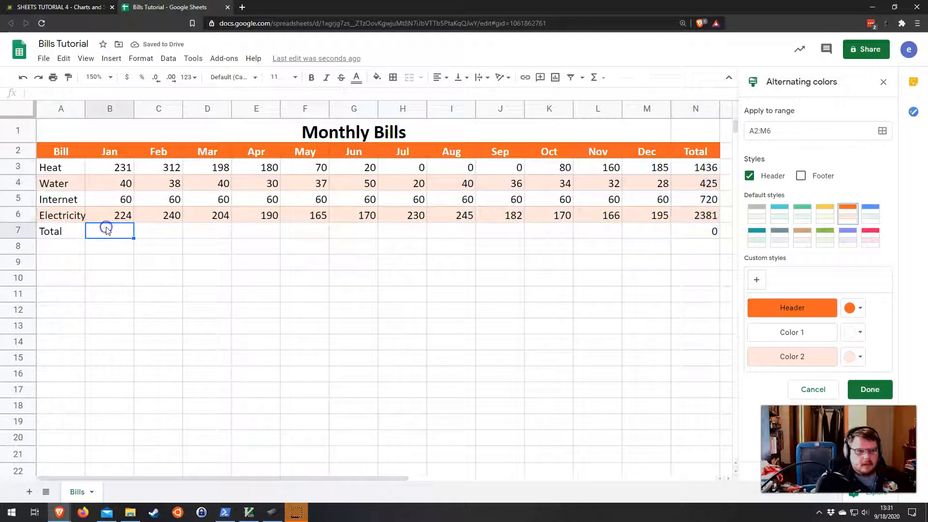
{"action": "left_click", "coordinate": [602, 78]}
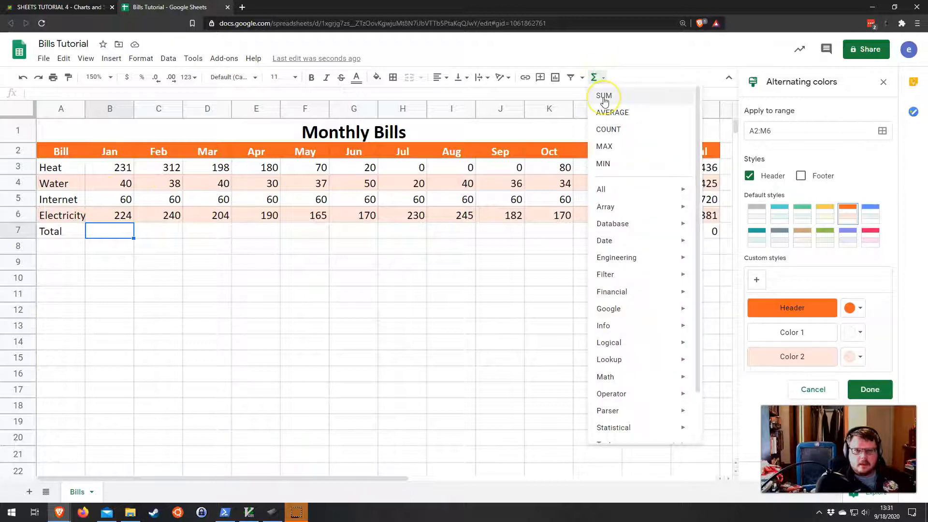
{"action": "left_click", "coordinate": [603, 100]}
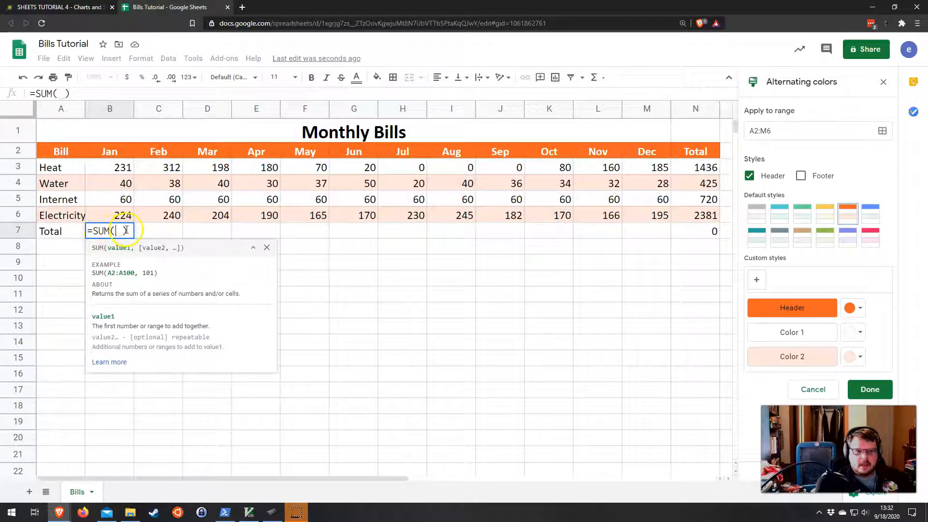
{"action": "left_click_drag", "start_coordinate": [119, 169], "coordinate": [114, 213]}
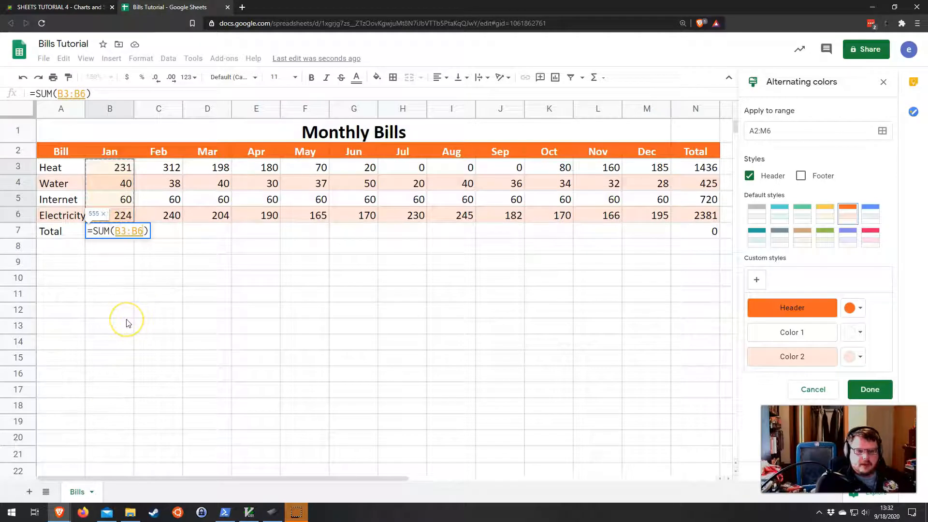
{"action": "key", "text": "Return"}
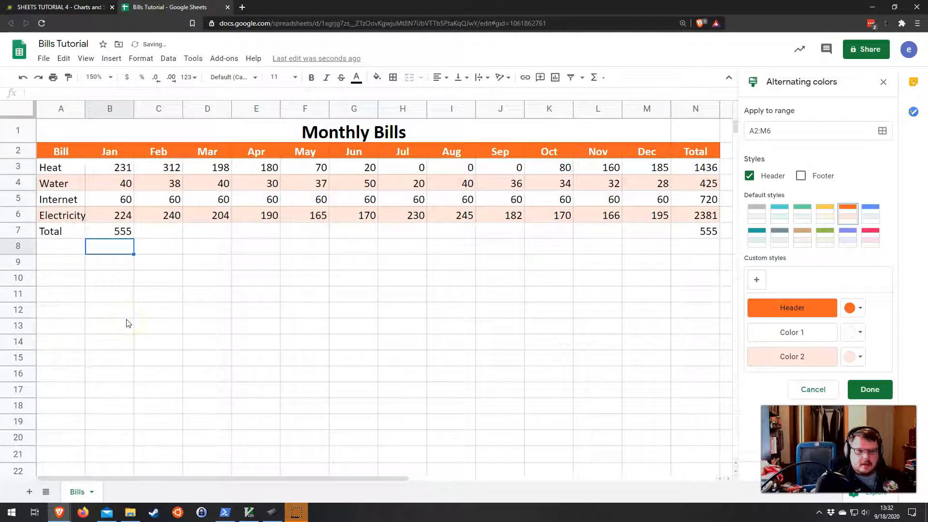
Step: Copy the B7 total formula across the Total row through M7
{"action": "left_click", "coordinate": [115, 232]}
{"action": "mouse_move", "coordinate": [75, 92]}
{"action": "left_mouse_down"}
{"action": "mouse_move", "coordinate": [54, 92]}
{"action": "mouse_move", "coordinate": [63, 94]}
{"action": "left_mouse_up"}
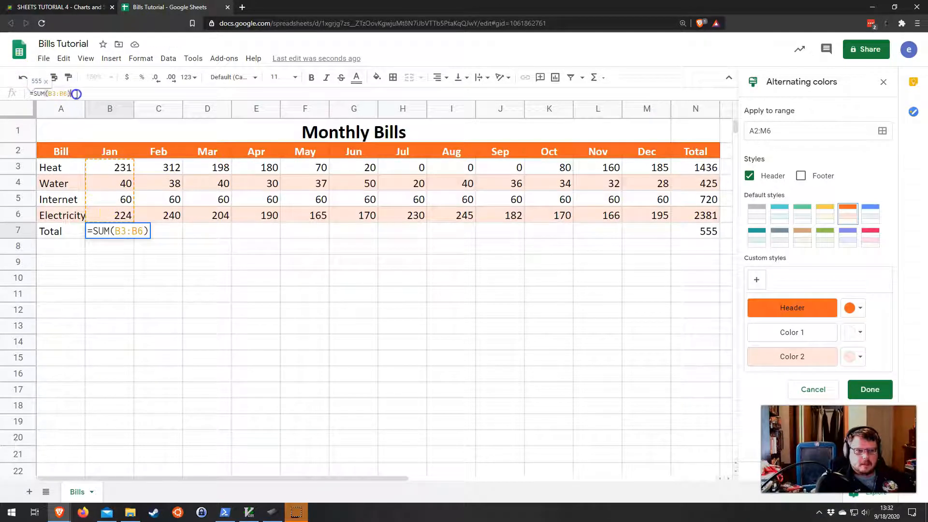
{"action": "left_click", "coordinate": [128, 233]}
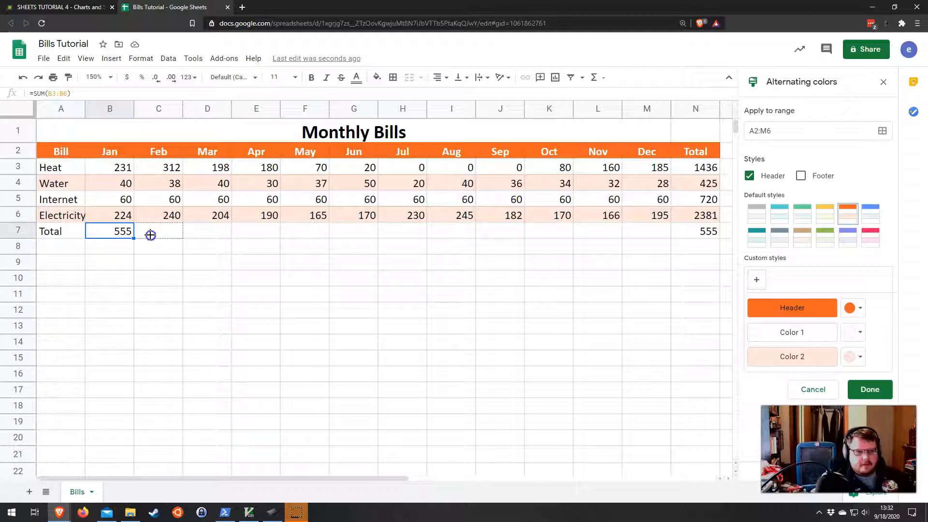
{"action": "left_click_drag", "start_coordinate": [133, 237], "coordinate": [636, 238]}
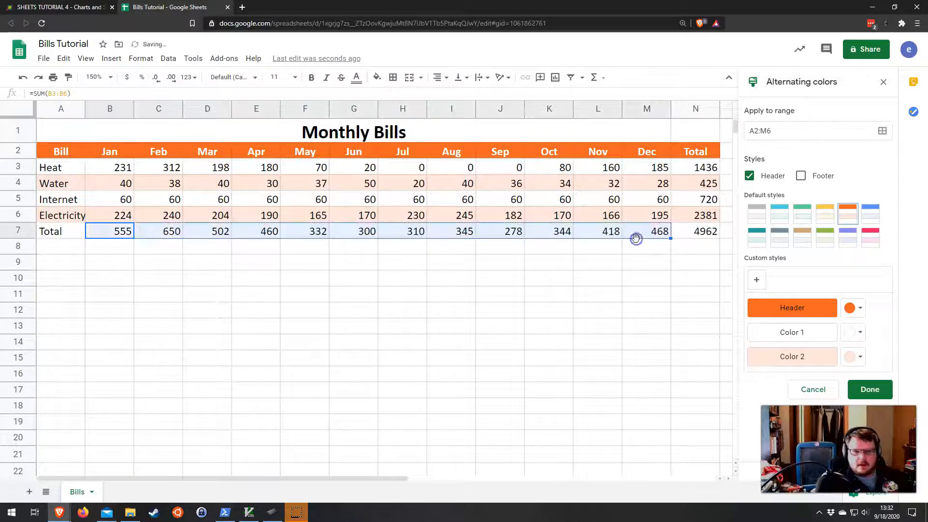
Step: Inspect the formulas in the Total row cells for each month
{"action": "left_click", "coordinate": [164, 234]}
{"action": "left_click", "coordinate": [122, 234]}
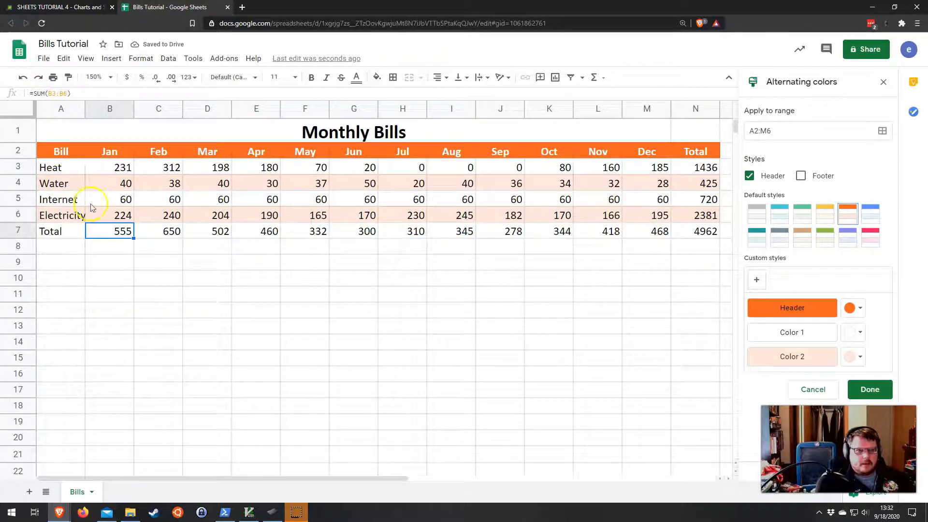
{"action": "left_click", "coordinate": [155, 231]}
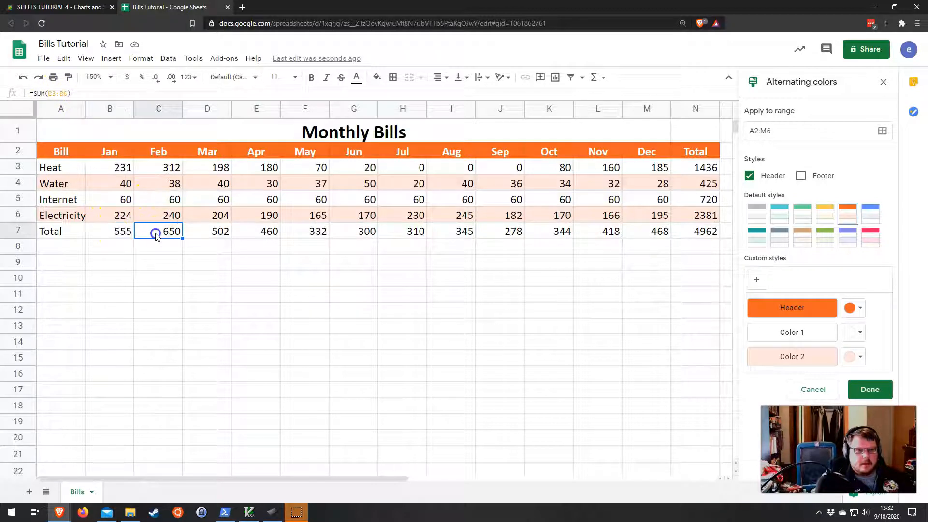
{"action": "left_click", "coordinate": [220, 233]}
{"action": "left_click", "coordinate": [265, 232]}
{"action": "left_click", "coordinate": [308, 233]}
{"action": "left_click", "coordinate": [371, 233]}
{"action": "left_click", "coordinate": [407, 233]}
{"action": "left_click", "coordinate": [460, 233]}
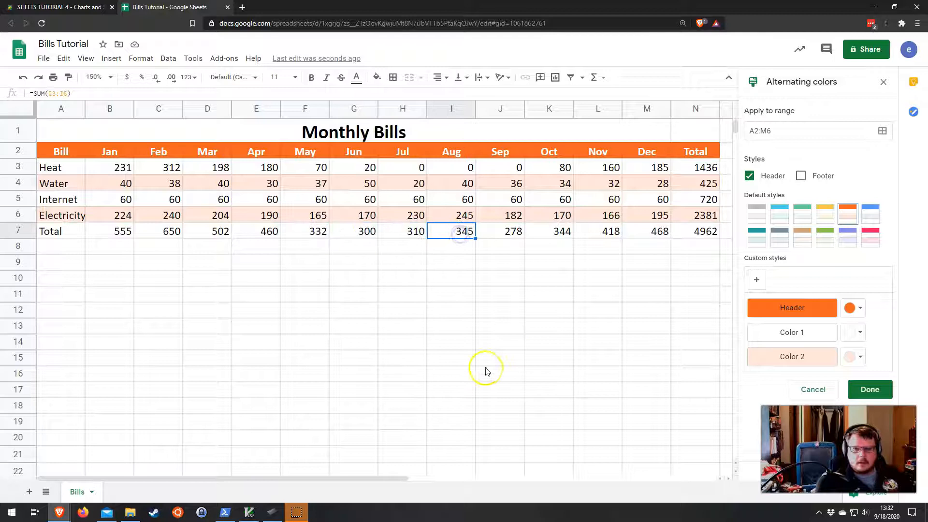
Step: Add Average, Min and Max as new column headers in O2, P2 and Q2
{"action": "left_click_drag", "start_coordinate": [371, 471], "coordinate": [523, 463]}
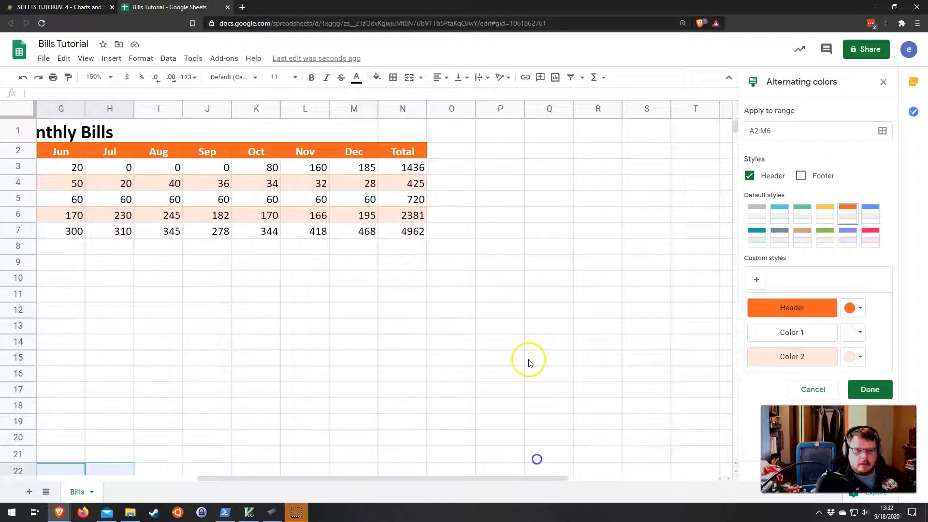
{"action": "left_click", "coordinate": [452, 149]}
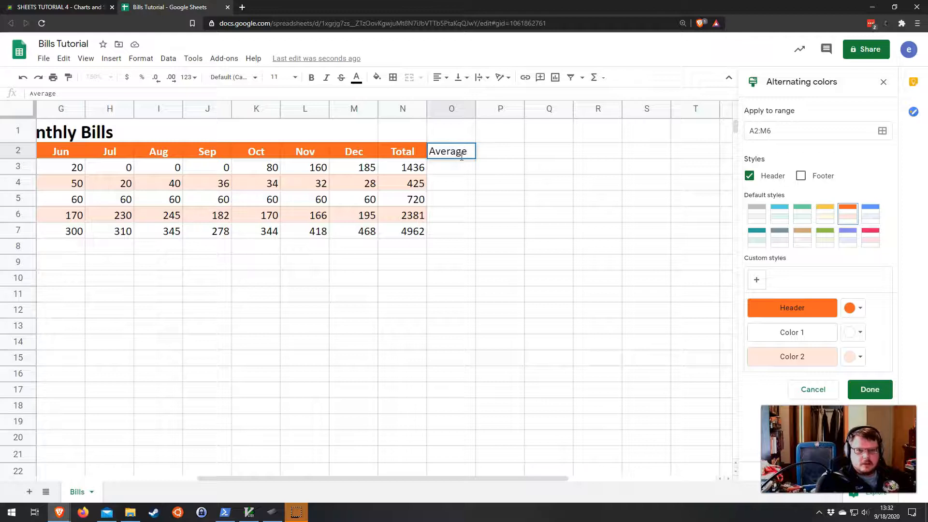
{"action": "key", "text": "Tab"}
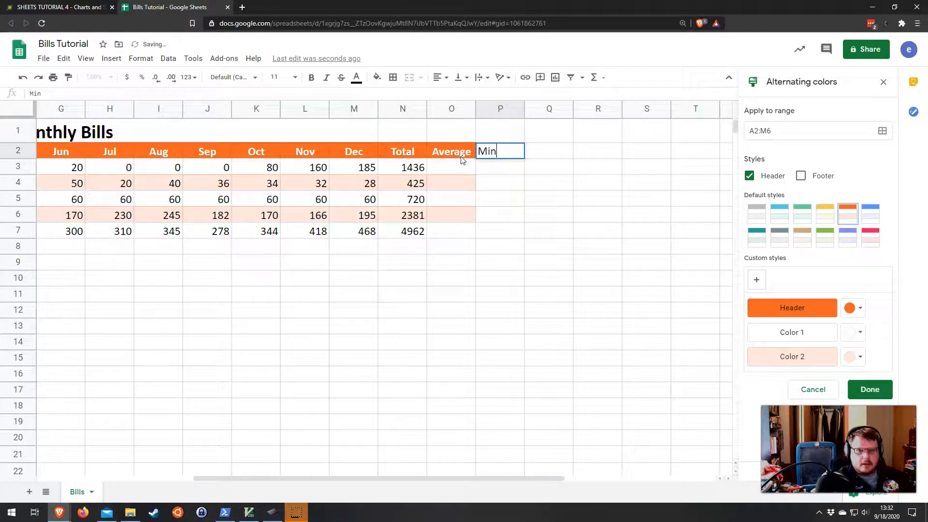
{"action": "key", "text": "Tab"}
{"action": "type", "text": "M"}
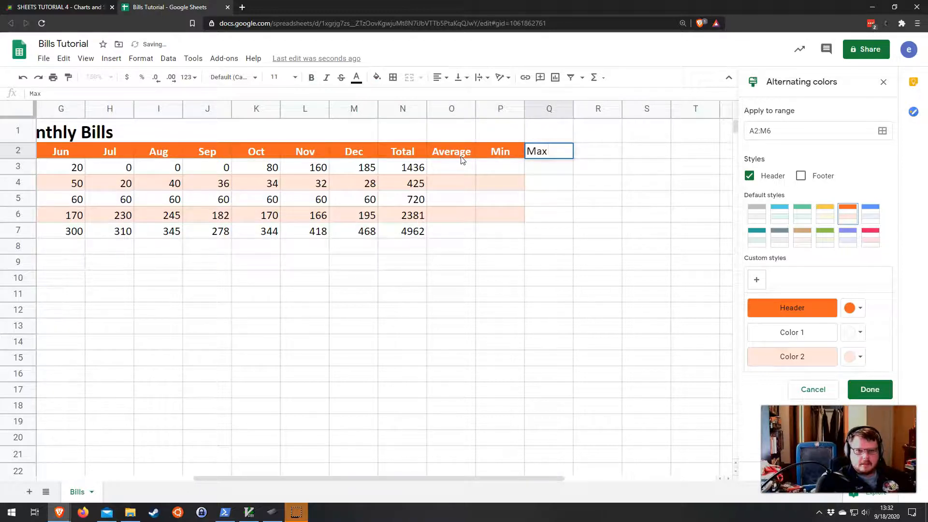
{"action": "key", "text": "Tab"}
Step: Insert an AVERAGE formula in O3 for the Heat row, range B3:M3
{"action": "left_click_drag", "start_coordinate": [458, 166], "coordinate": [553, 230]}
{"action": "left_click", "coordinate": [534, 275]}
{"action": "left_click", "coordinate": [450, 166]}
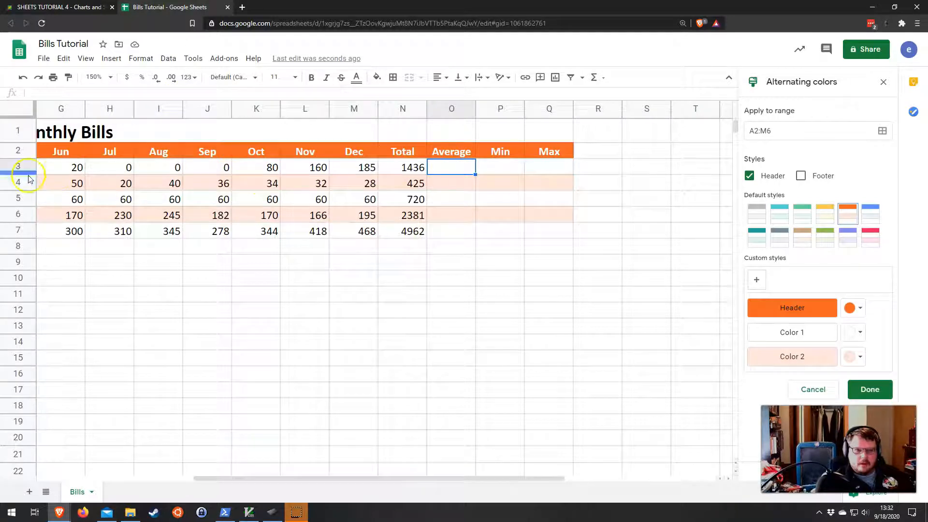
{"action": "left_click_drag", "start_coordinate": [397, 472], "coordinate": [335, 491]}
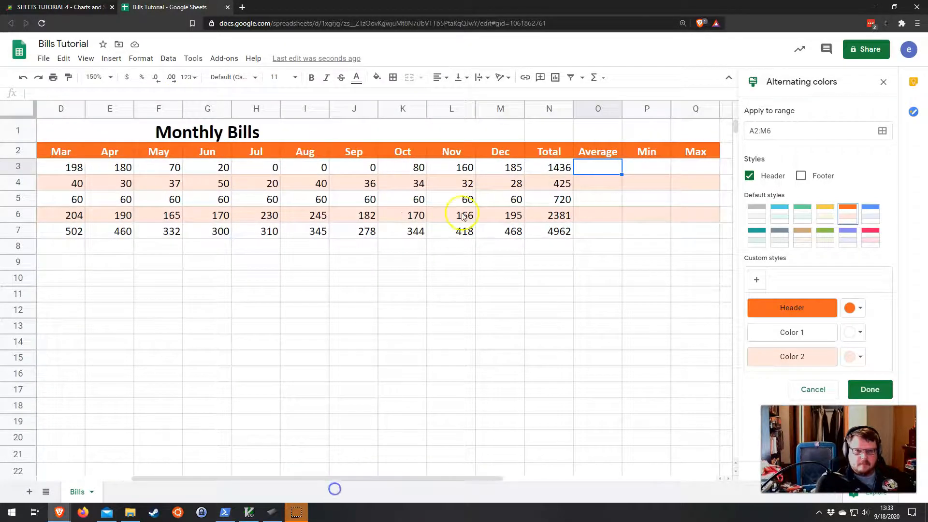
{"action": "left_click", "coordinate": [602, 79]}
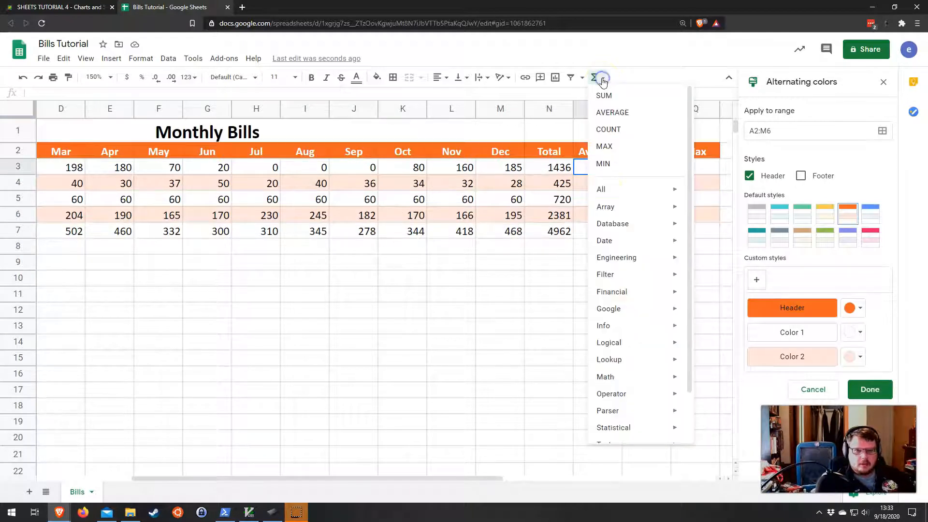
{"action": "left_click", "coordinate": [613, 112]}
{"action": "left_click", "coordinate": [500, 169]}
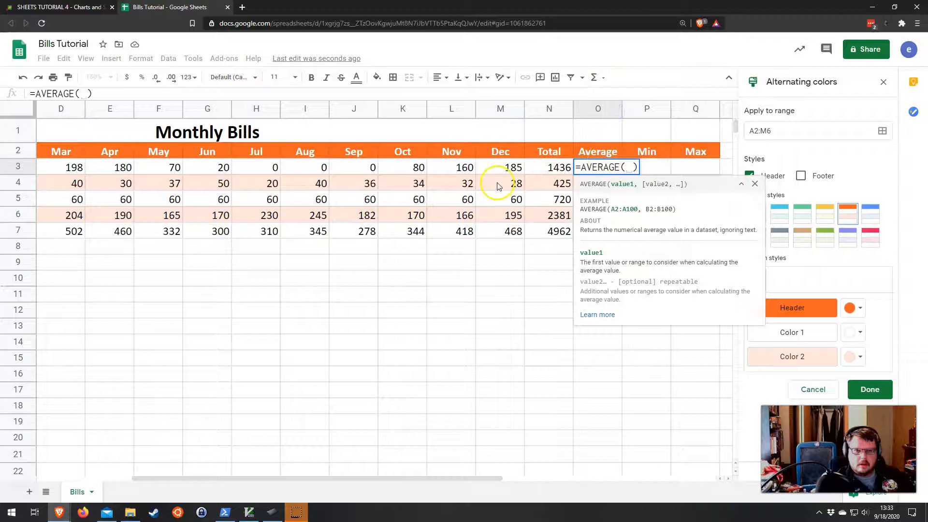
{"action": "left_click_drag", "start_coordinate": [500, 168], "coordinate": [103, 166]}
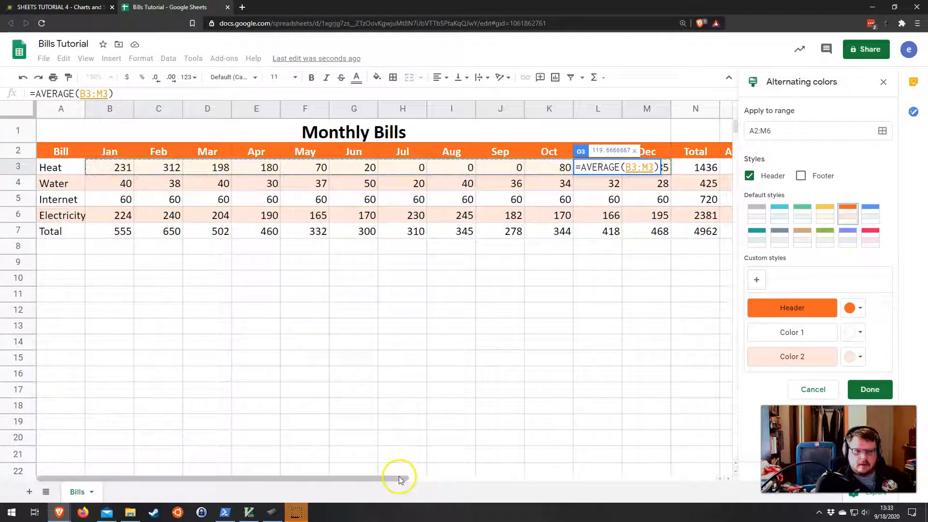
{"action": "key", "text": "Return"}
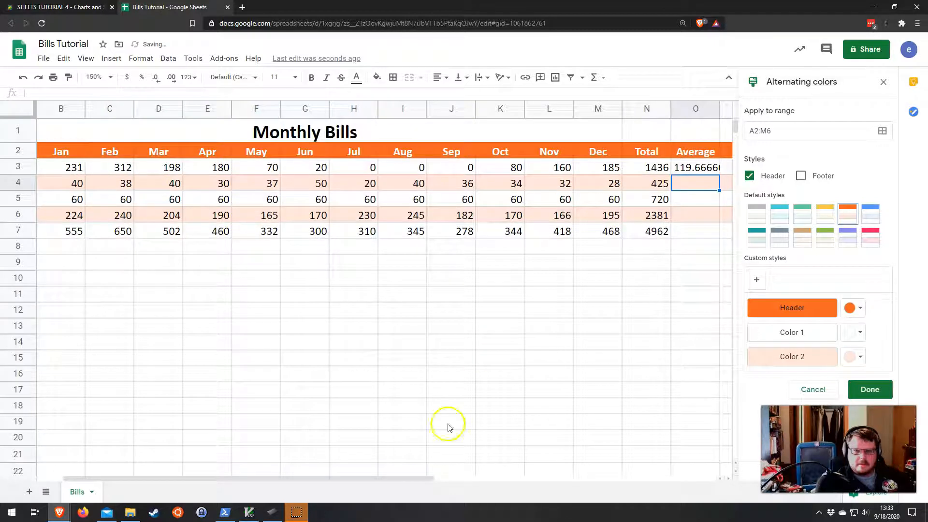
Step: Insert a MIN formula in P3 for the Heat row, range B3:M3
{"action": "left_click_drag", "start_coordinate": [364, 480], "coordinate": [453, 475]}
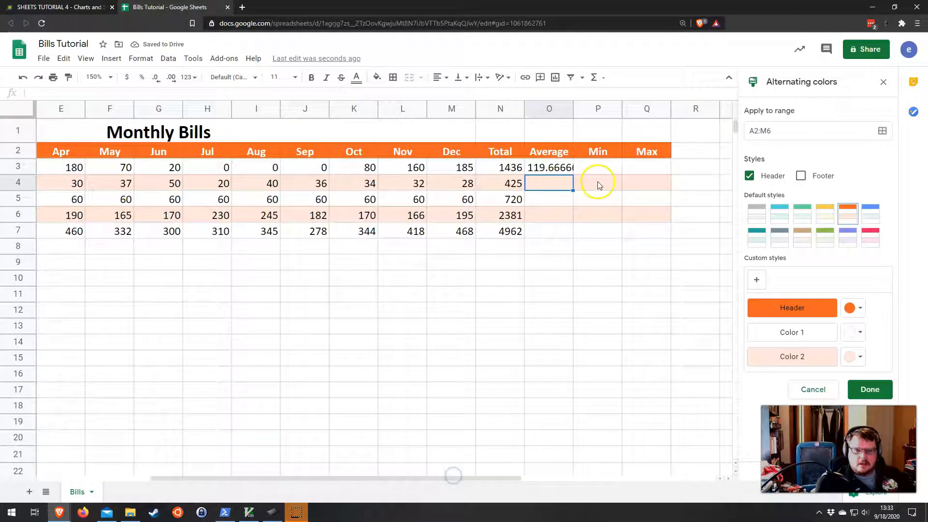
{"action": "left_click", "coordinate": [596, 167]}
{"action": "left_click", "coordinate": [636, 166]}
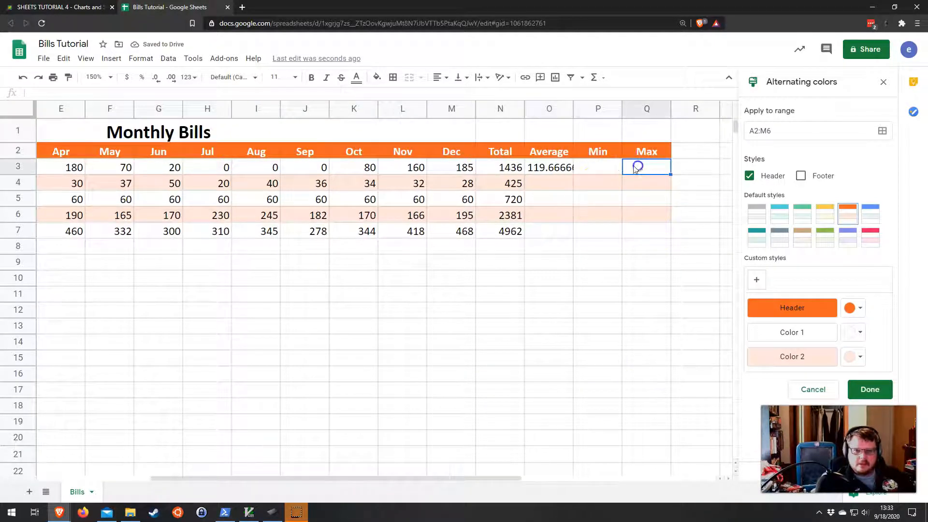
{"action": "left_click", "coordinate": [592, 173]}
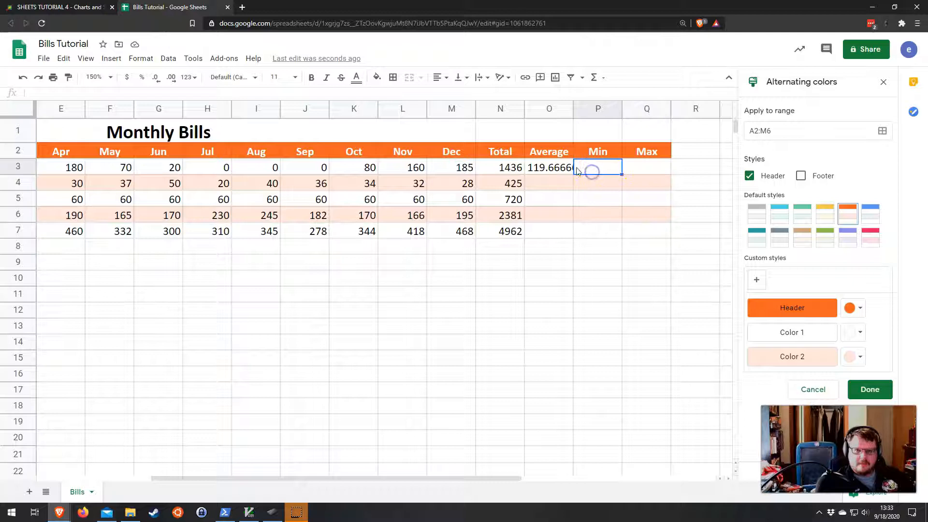
{"action": "left_click", "coordinate": [601, 81]}
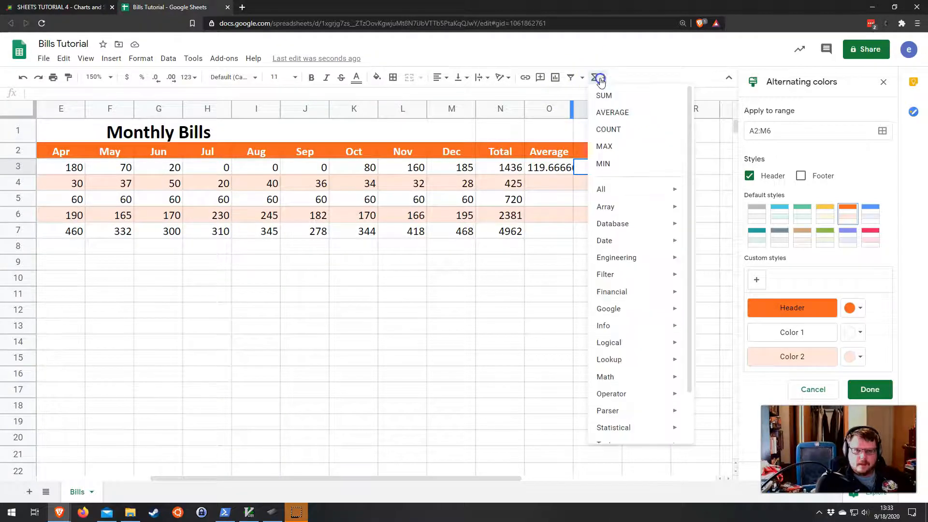
{"action": "left_click", "coordinate": [604, 164]}
{"action": "left_click_drag", "start_coordinate": [462, 168], "coordinate": [116, 165]}
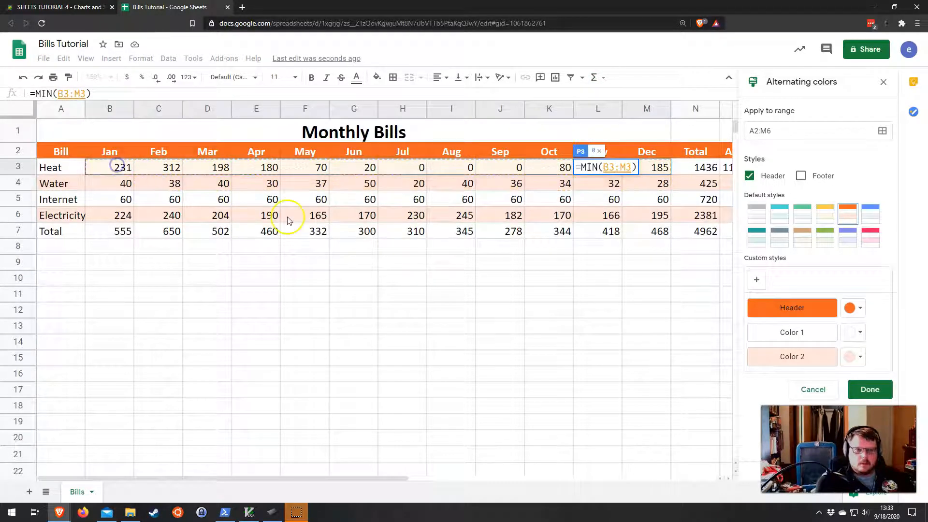
{"action": "key", "text": "Return"}
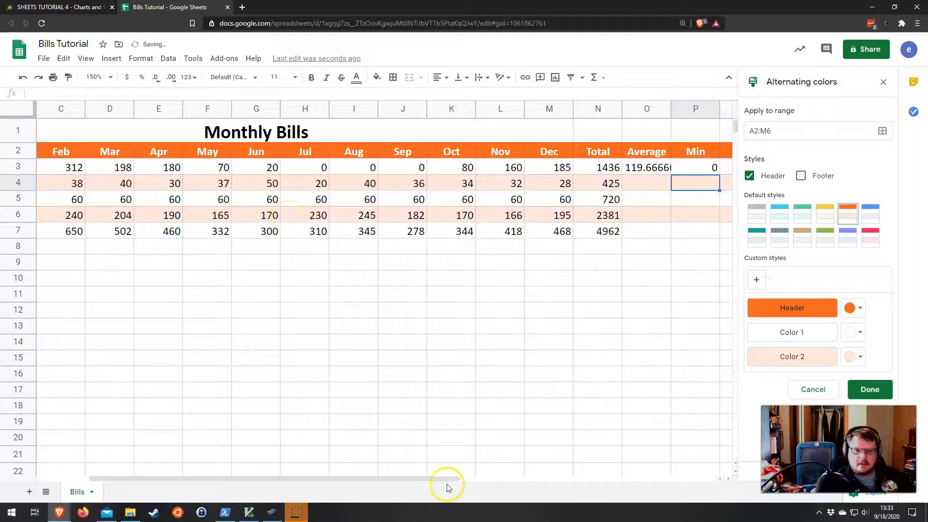
{"action": "left_click_drag", "start_coordinate": [445, 485], "coordinate": [492, 477]}
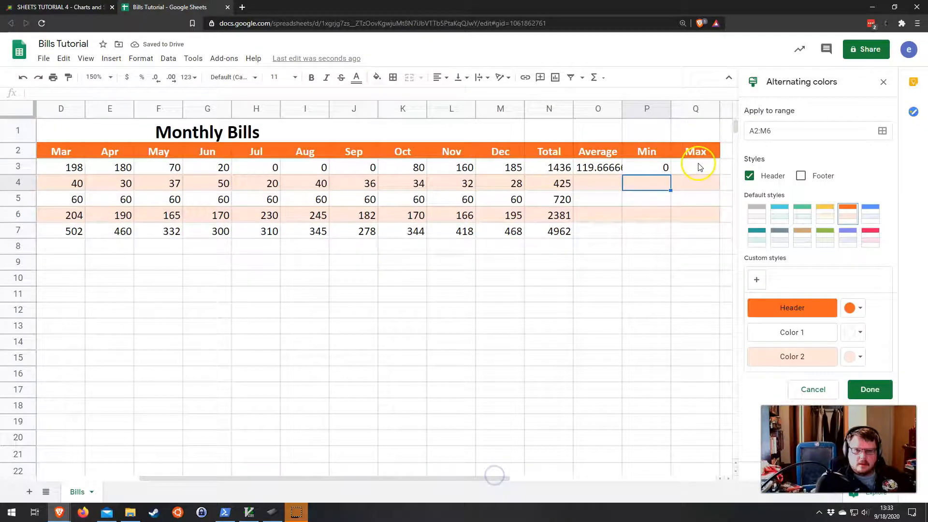
Step: Insert a MAX formula in Q3 for the Heat row over the range B3:M3
{"action": "left_click", "coordinate": [696, 167]}
{"action": "left_click", "coordinate": [594, 77]}
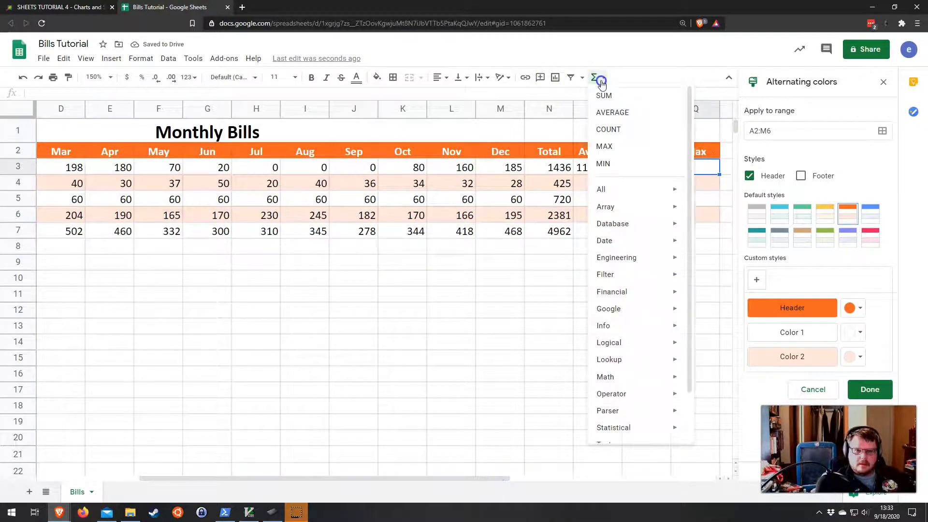
{"action": "left_click", "coordinate": [615, 152]}
{"action": "left_click_drag", "start_coordinate": [500, 167], "coordinate": [111, 166]}
{"action": "key", "text": "Return"}
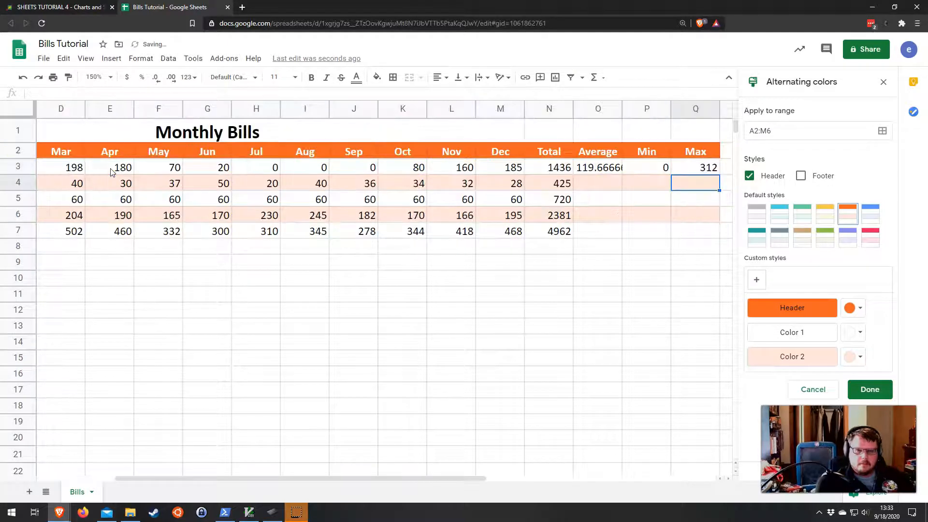
Step: Reduce the Average value in O3 to one decimal place
{"action": "left_click_drag", "start_coordinate": [601, 167], "coordinate": [706, 167]}
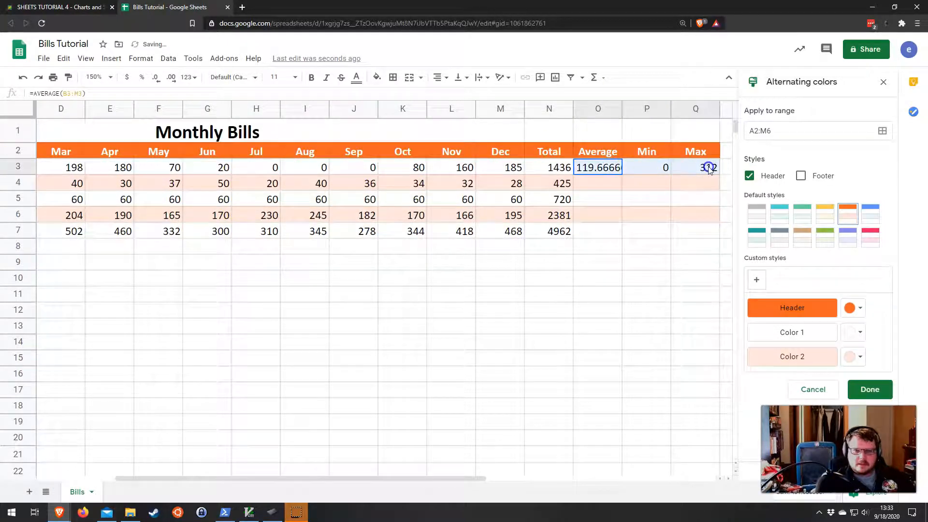
{"action": "left_click", "coordinate": [608, 171]}
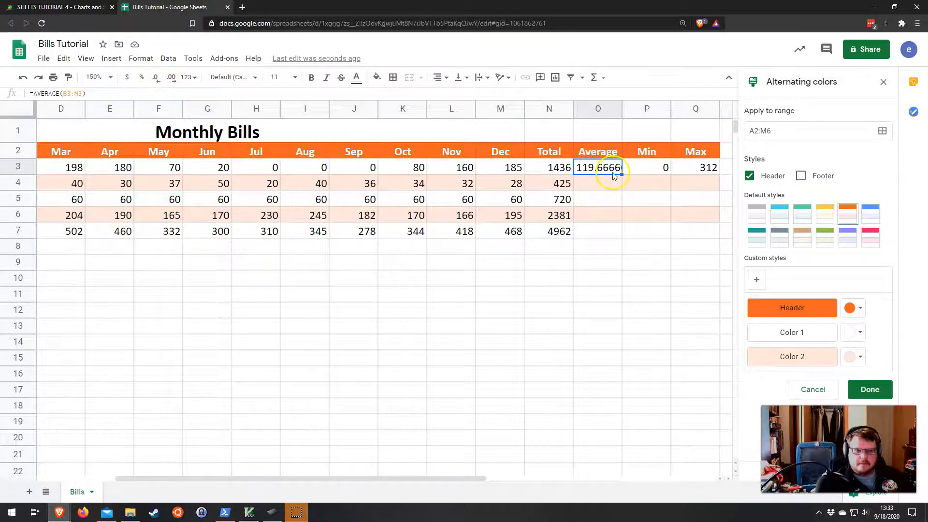
{"action": "left_click", "coordinate": [157, 82]}
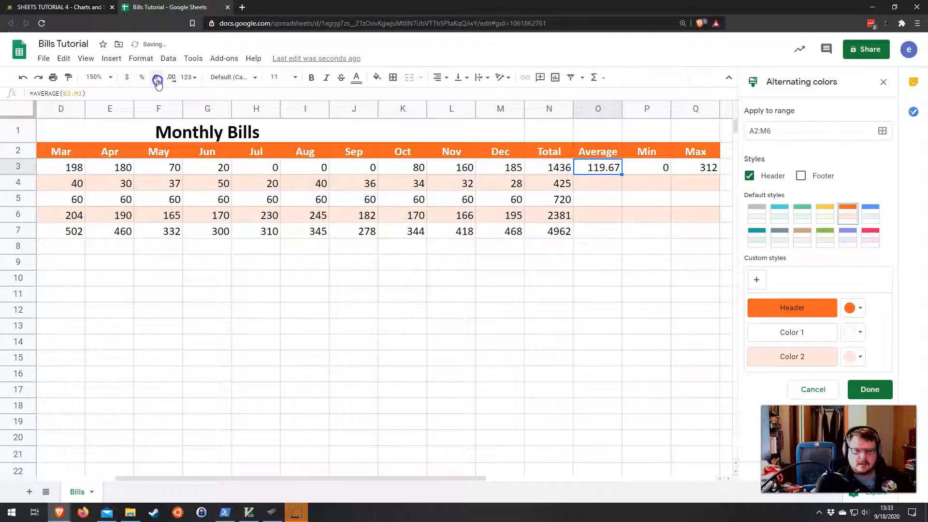
{"action": "left_click", "coordinate": [157, 83]}
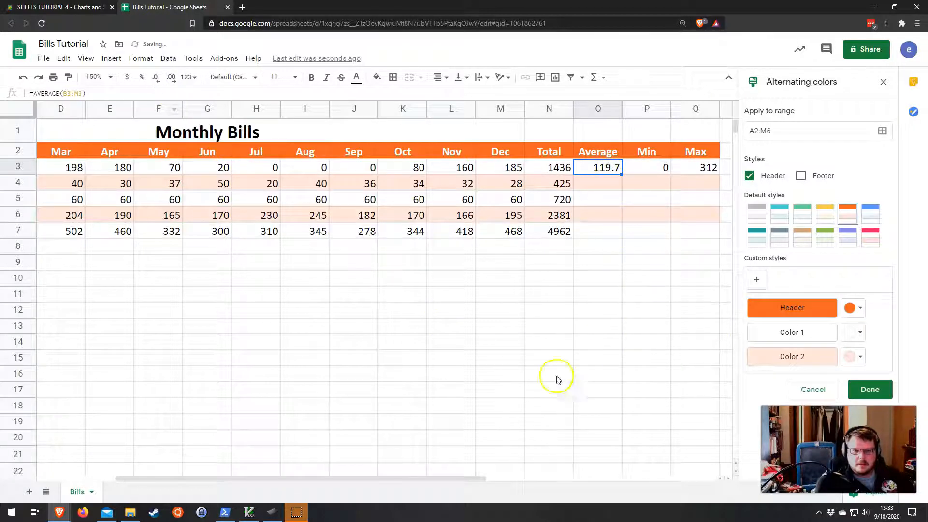
Step: Fill the Average, Min and Max formulas from row 3 down through row 7
{"action": "left_click_drag", "start_coordinate": [477, 478], "coordinate": [509, 478]}
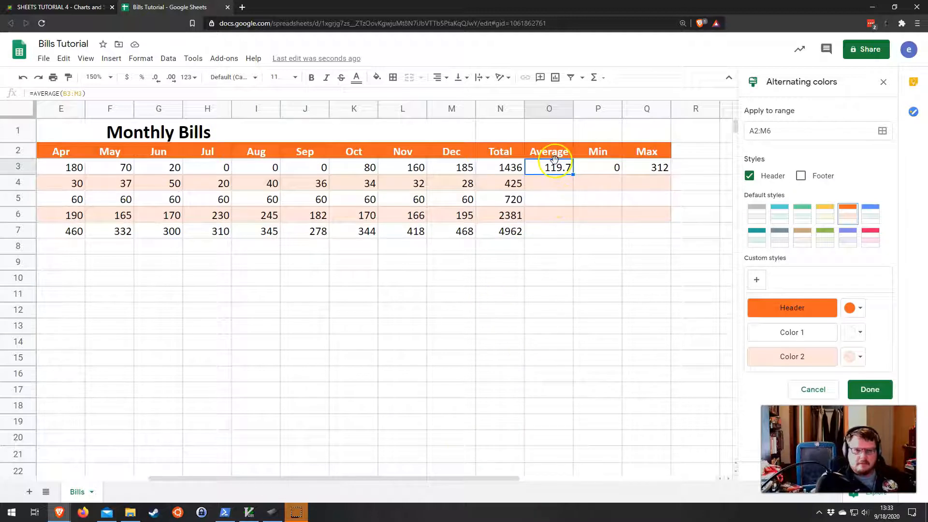
{"action": "left_click_drag", "start_coordinate": [558, 169], "coordinate": [652, 170]}
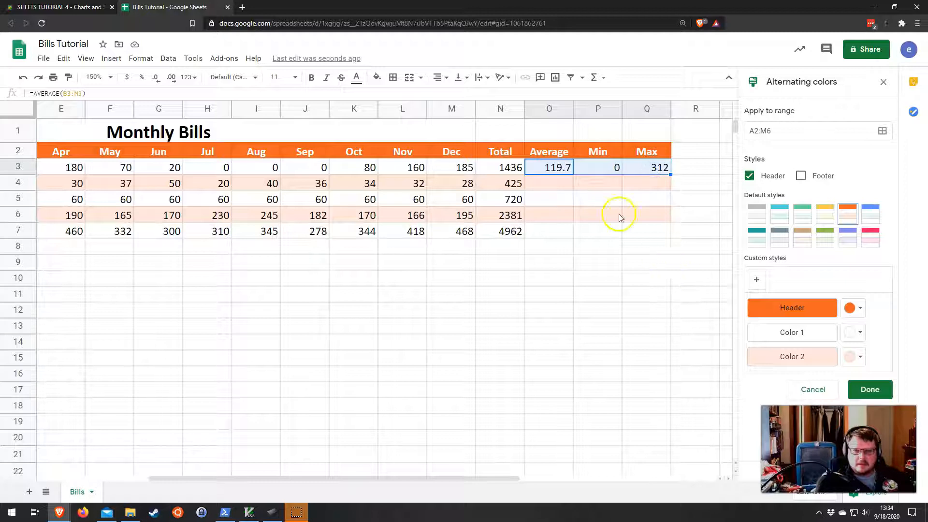
{"action": "left_click_drag", "start_coordinate": [541, 169], "coordinate": [666, 235]}
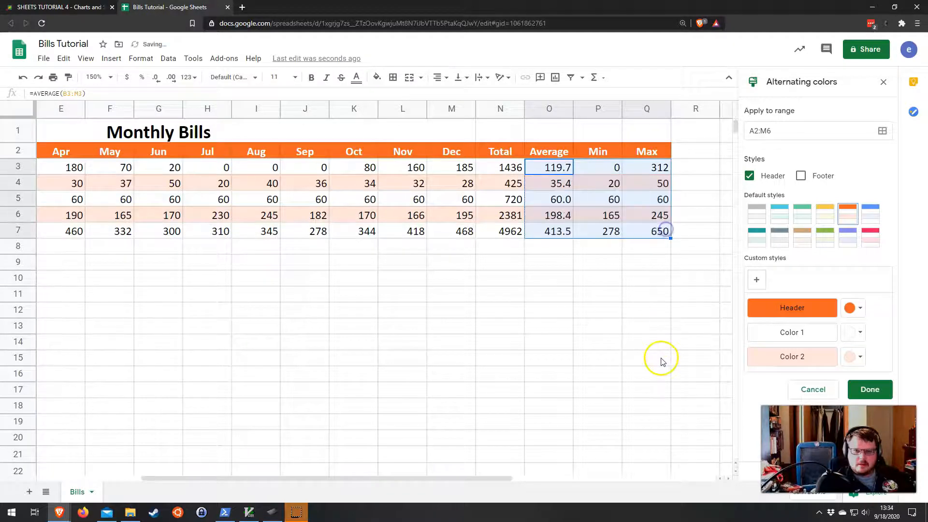
{"action": "left_click", "coordinate": [595, 297]}
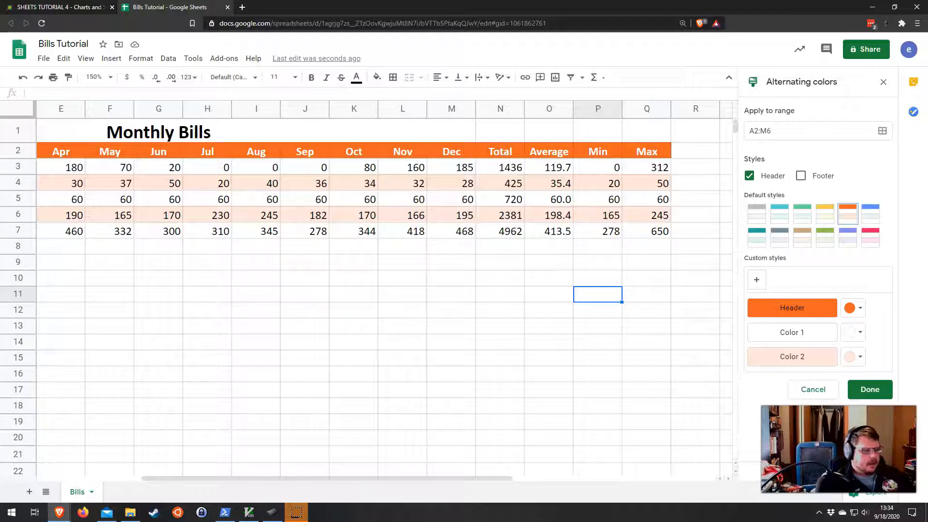
Step: Add the header "Percent of Total" in R2 and auto-fit column R's width
{"action": "left_click", "coordinate": [681, 151]}
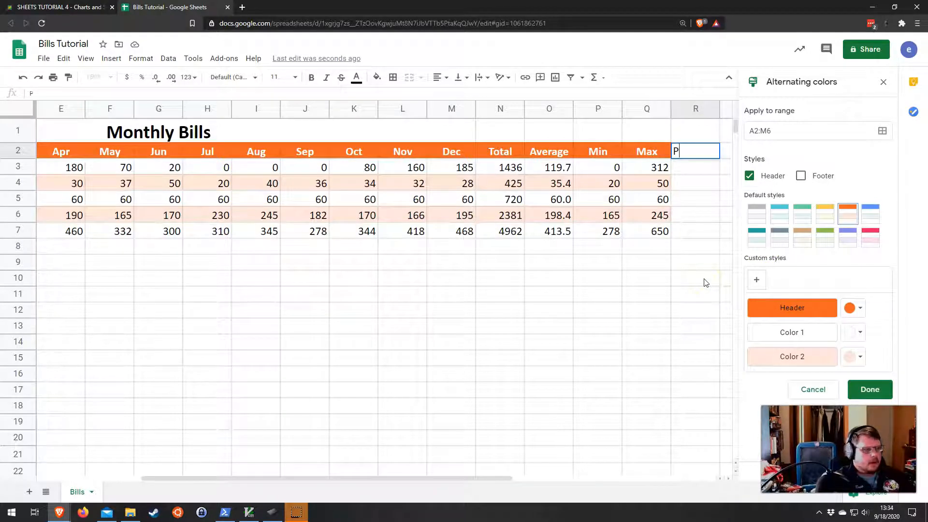
{"action": "type", "text": "Percent of Total"}
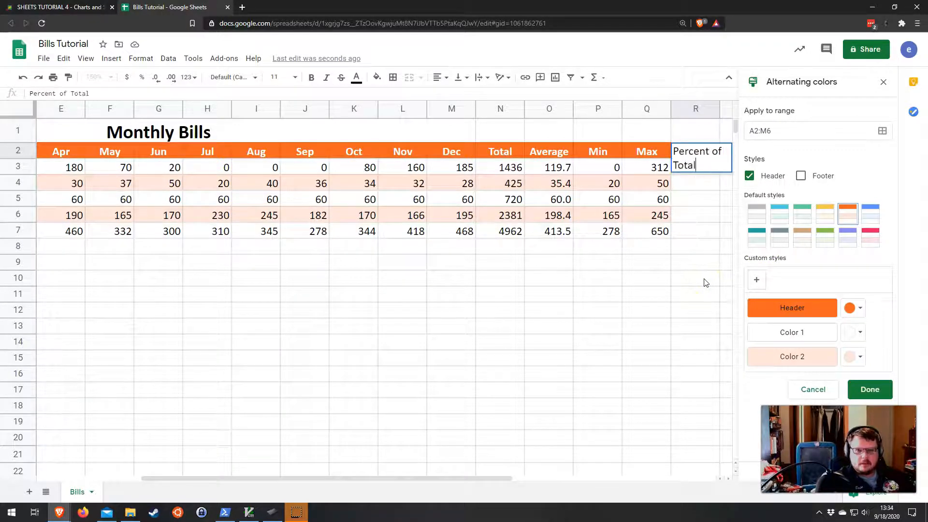
{"action": "key", "text": "Return"}
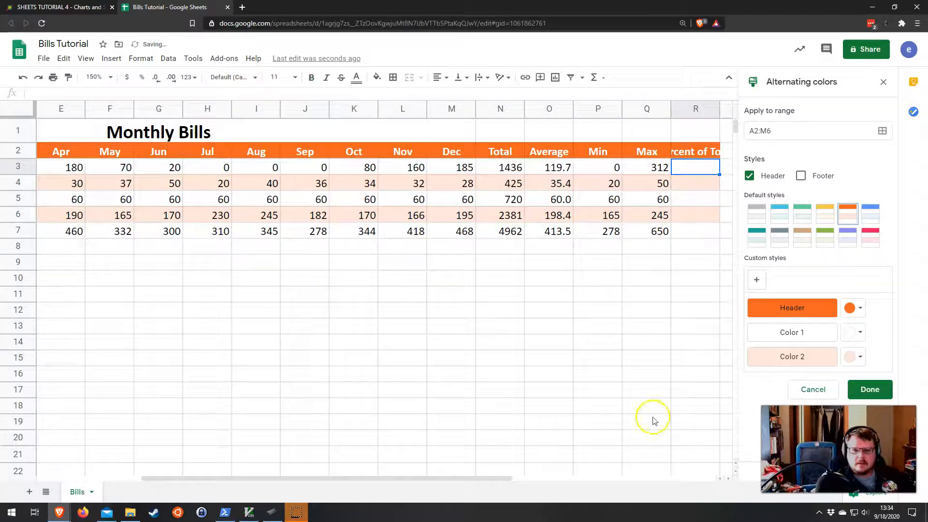
{"action": "left_click_drag", "start_coordinate": [487, 478], "coordinate": [516, 484]}
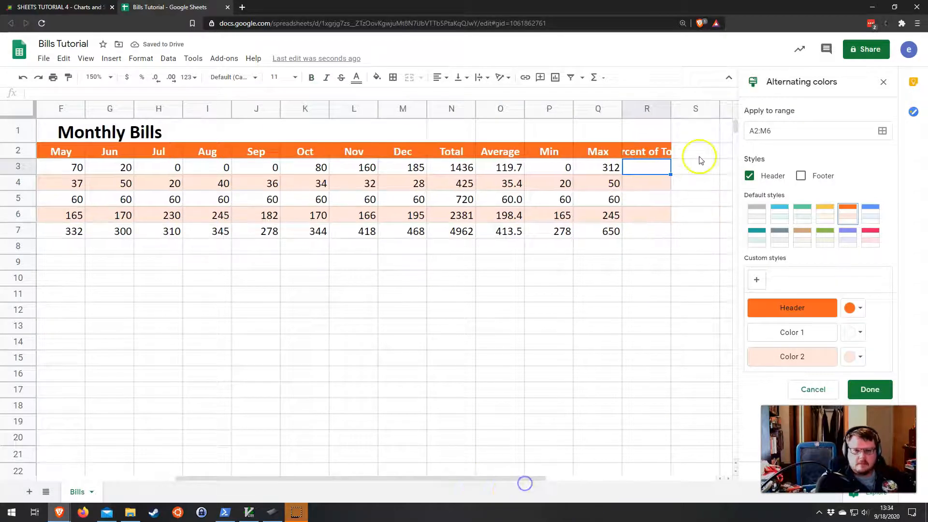
{"action": "double_click", "coordinate": [670, 109]}
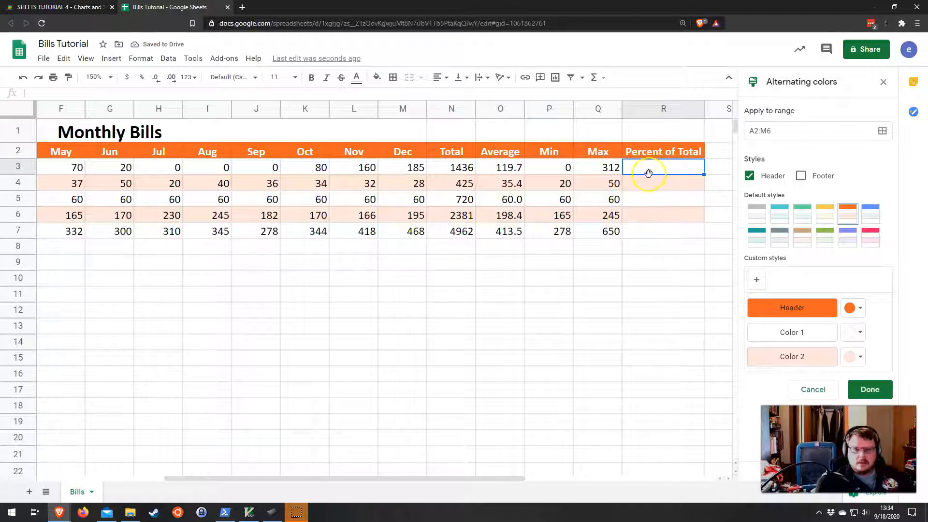
Step: Inspect the Total formulas for the Heat row and the grand total cell
{"action": "left_click", "coordinate": [446, 169]}
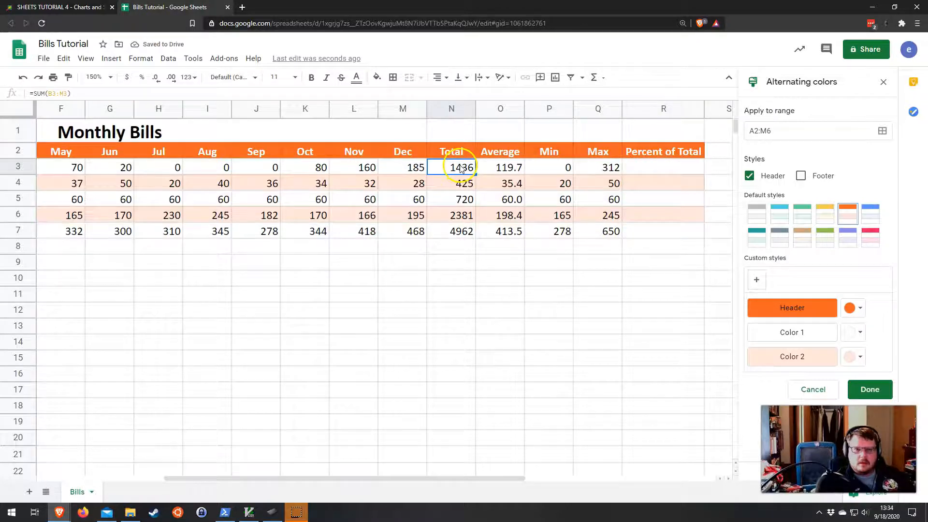
{"action": "left_click_drag", "start_coordinate": [387, 481], "coordinate": [105, 436]}
{"action": "left_click", "coordinate": [50, 169]}
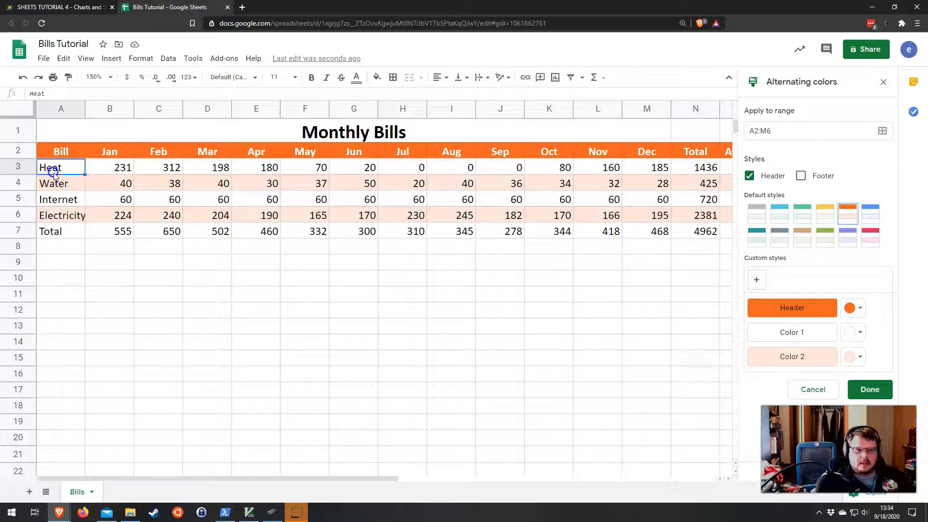
{"action": "left_click_drag", "start_coordinate": [289, 478], "coordinate": [463, 476]}
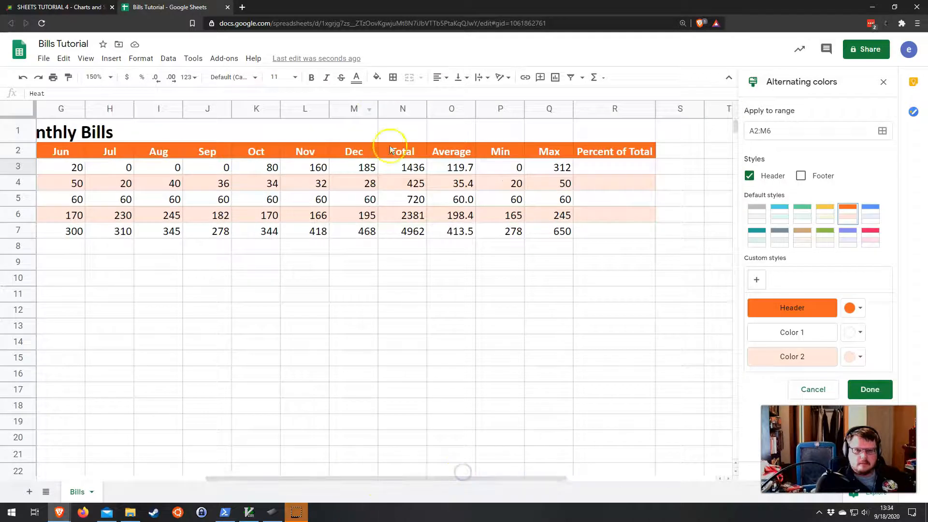
{"action": "left_click", "coordinate": [411, 168]}
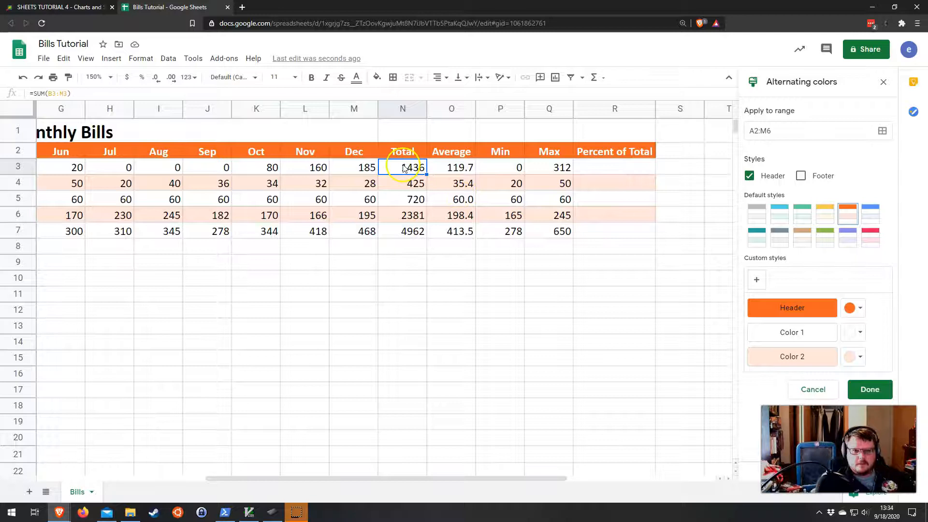
{"action": "left_click", "coordinate": [592, 172]}
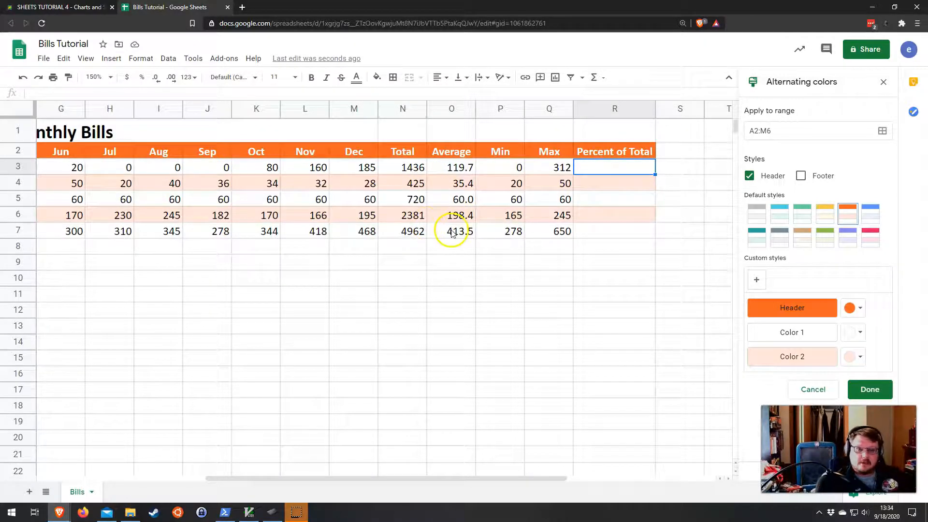
{"action": "left_click", "coordinate": [415, 237]}
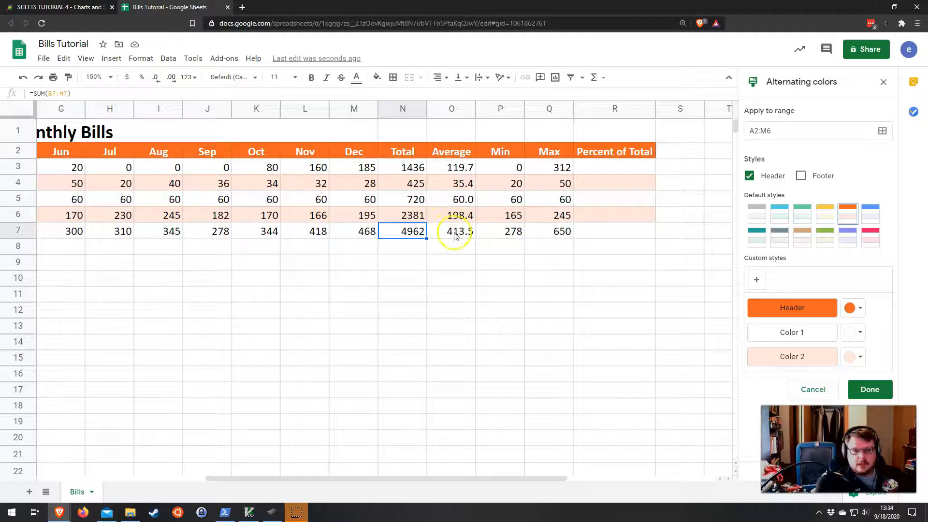
Step: Enter the formula =N3/$N$7 in R3 and fill it down through R7
{"action": "left_click", "coordinate": [614, 167]}
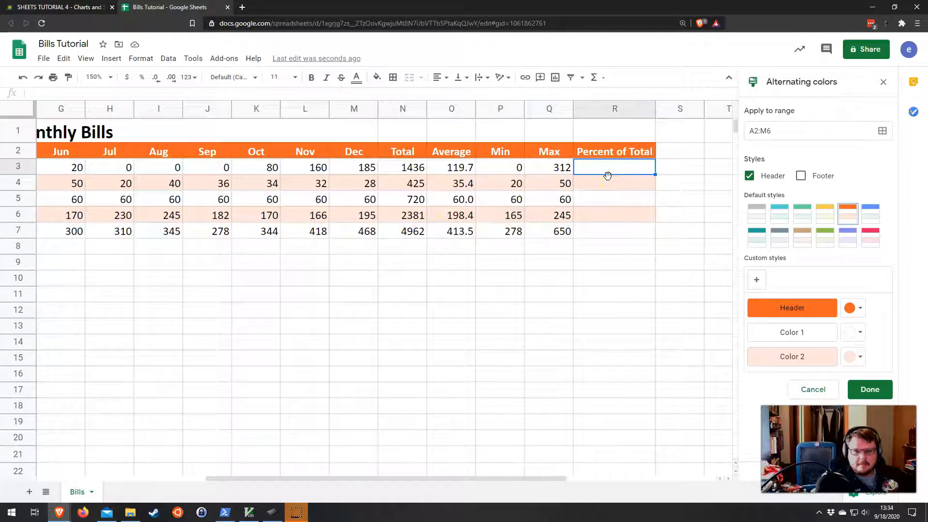
{"action": "left_click", "coordinate": [605, 168]}
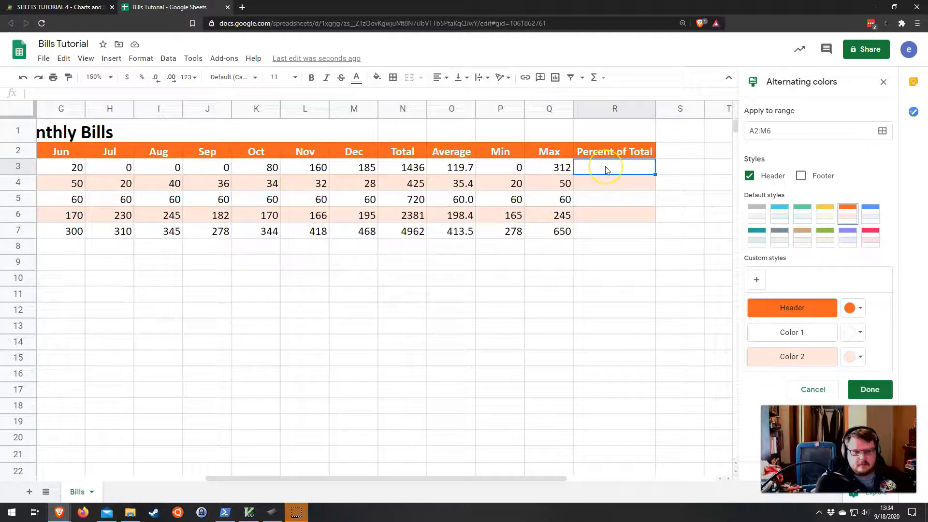
{"action": "type", "text": "="}
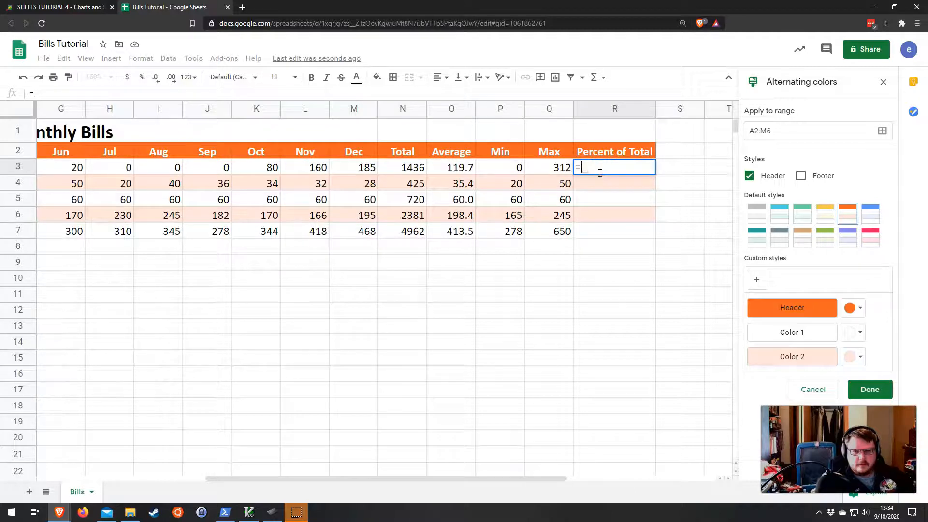
{"action": "left_click", "coordinate": [405, 169]}
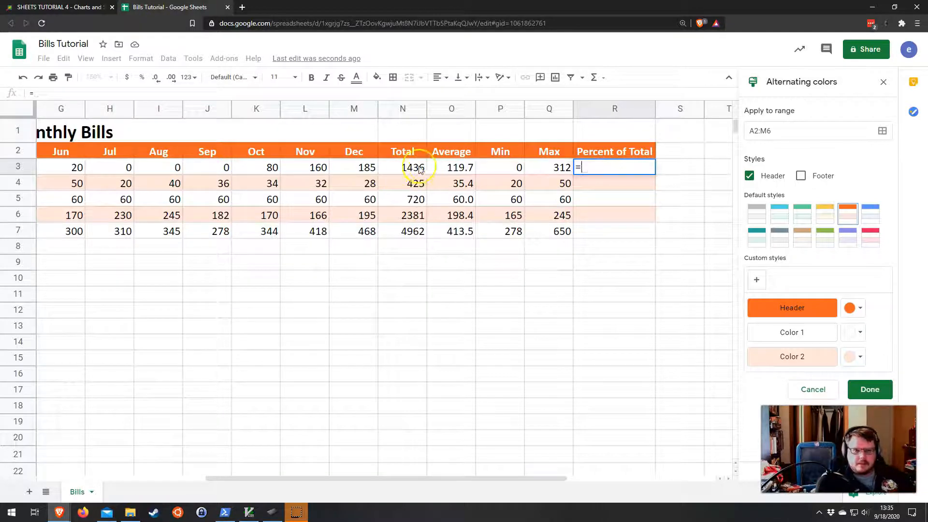
{"action": "left_click", "coordinate": [406, 169]}
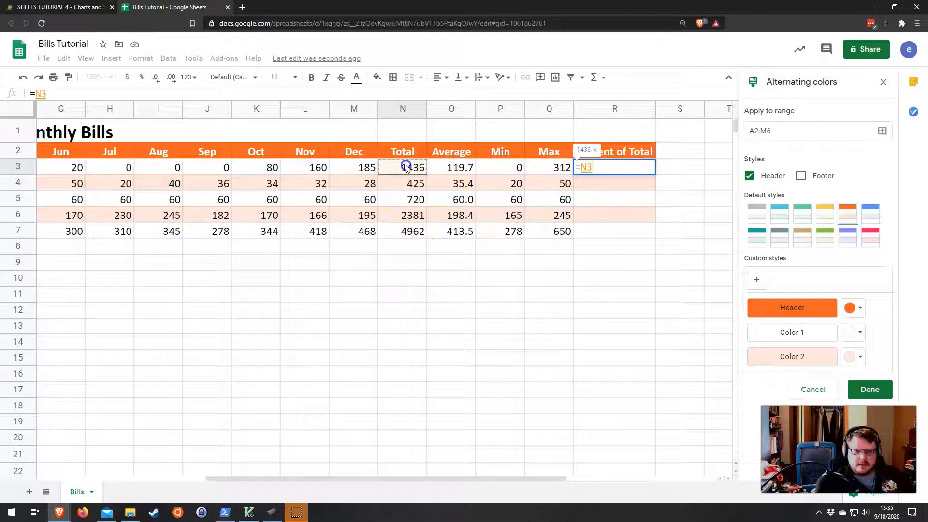
{"action": "type", "text": "/"}
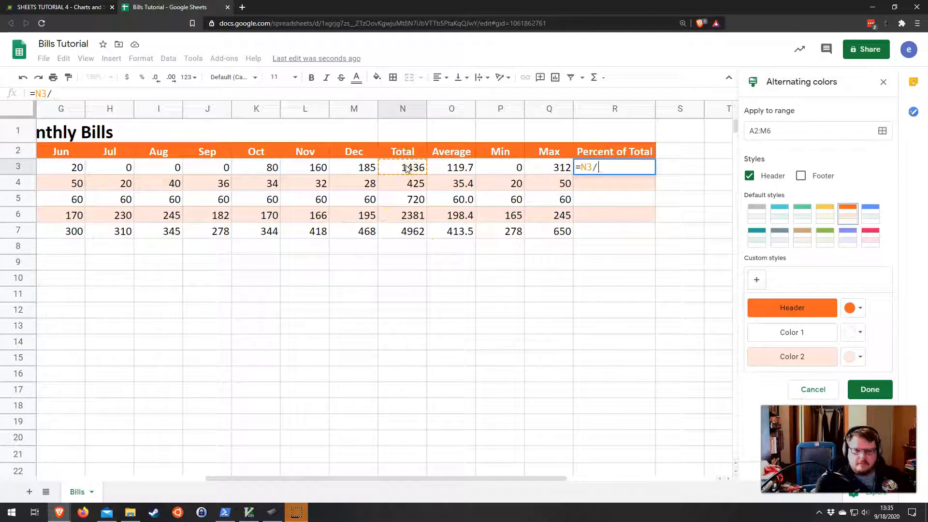
{"action": "left_click", "coordinate": [401, 232]}
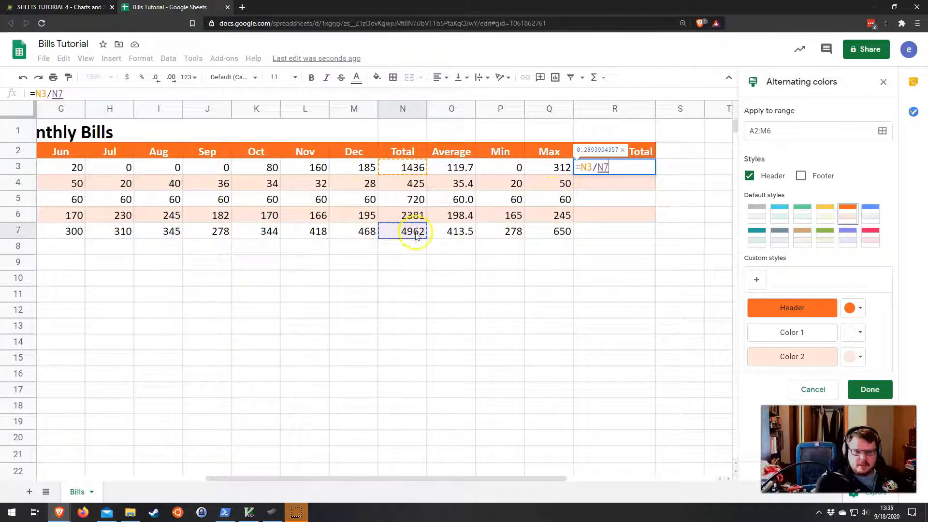
{"action": "double_click", "coordinate": [603, 168]}
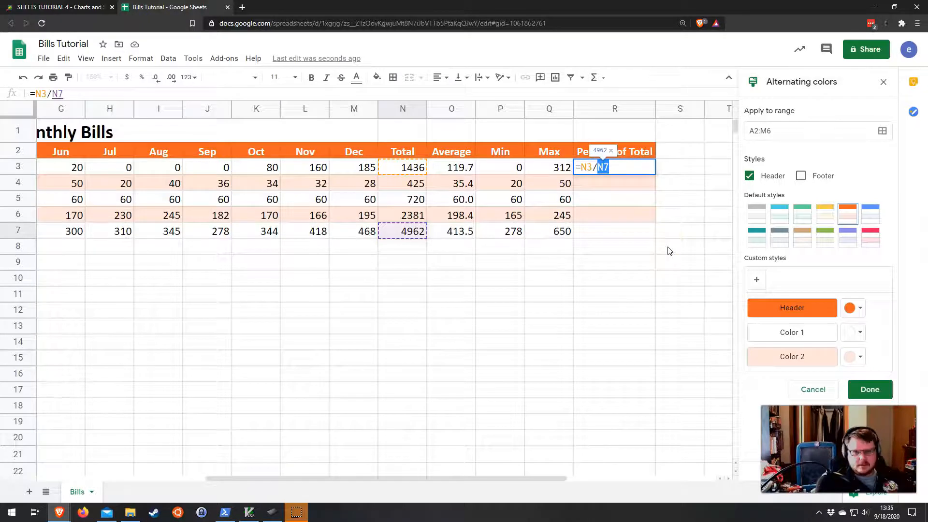
{"action": "left_click", "coordinate": [615, 165]}
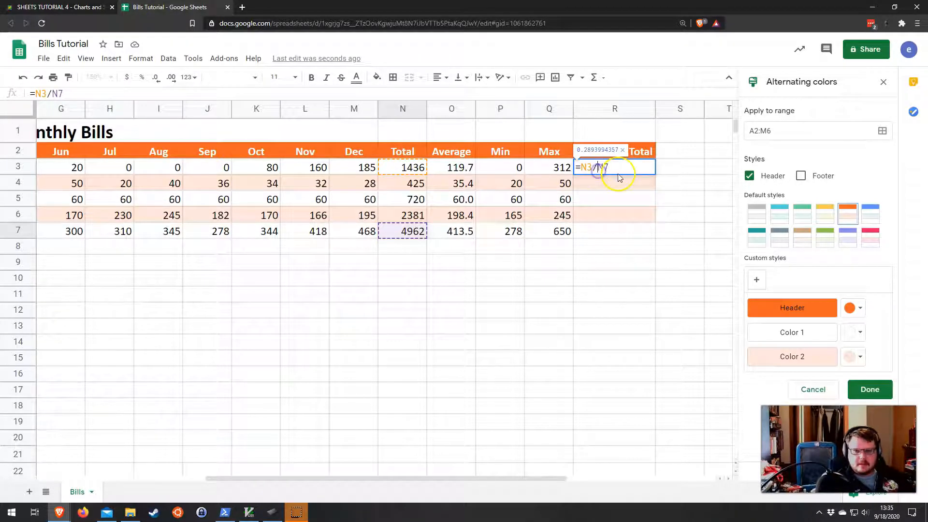
{"action": "left_click", "coordinate": [597, 166]}
{"action": "double_click", "coordinate": [608, 168]}
{"action": "left_click", "coordinate": [608, 166]}
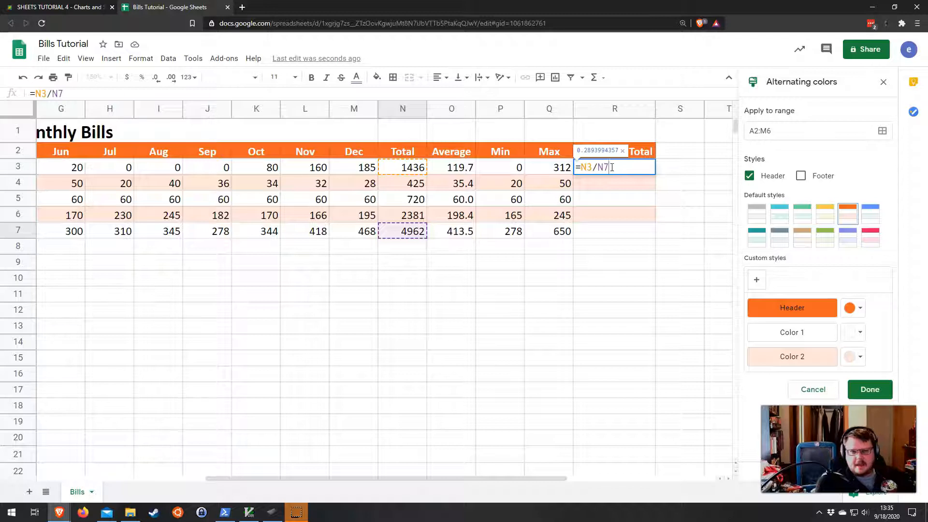
{"action": "key", "text": "F4"}
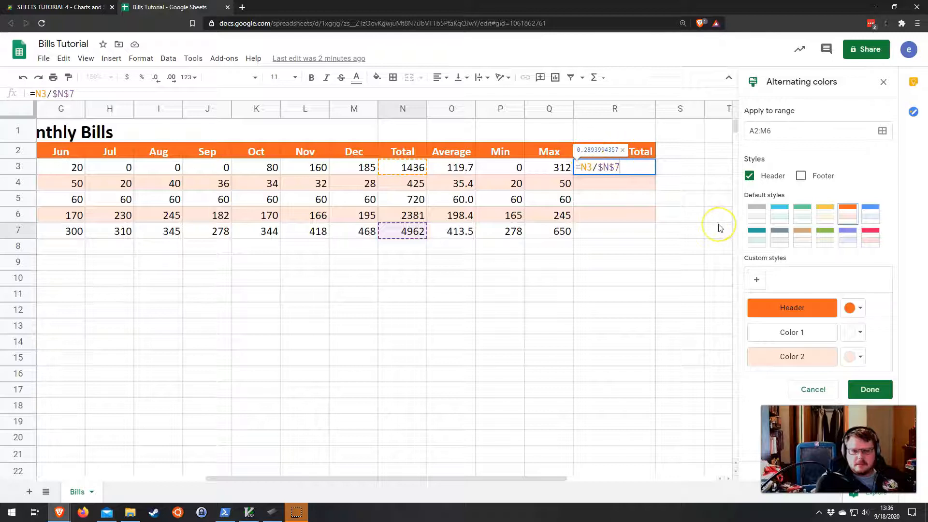
{"action": "key", "text": "Return"}
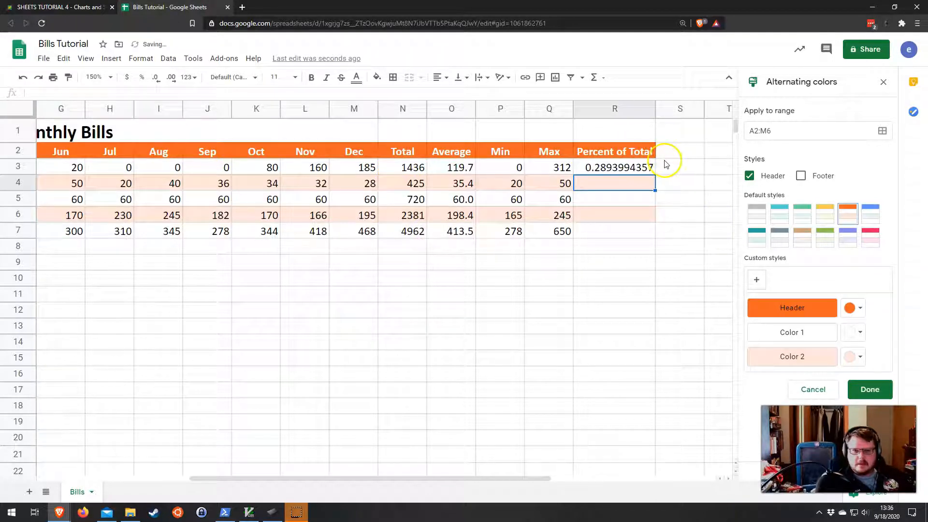
{"action": "left_click", "coordinate": [648, 169]}
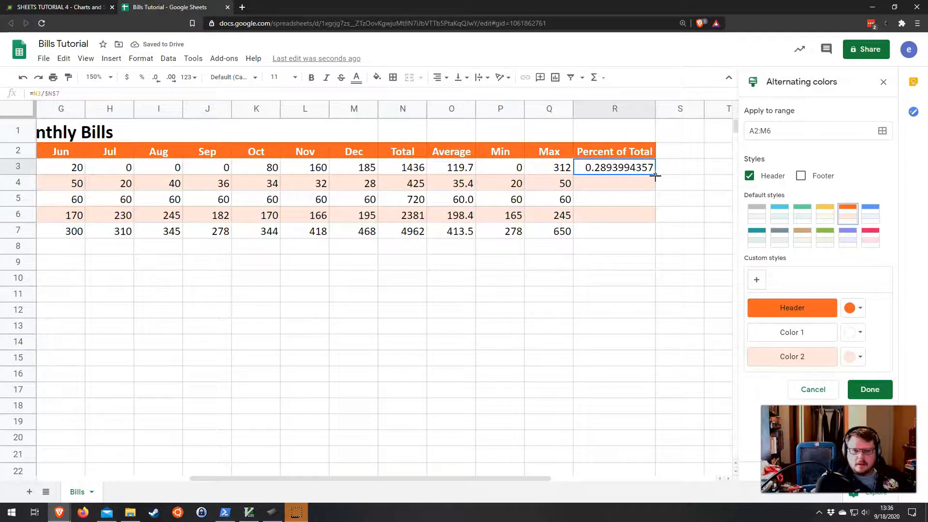
{"action": "left_click_drag", "start_coordinate": [655, 175], "coordinate": [654, 231]}
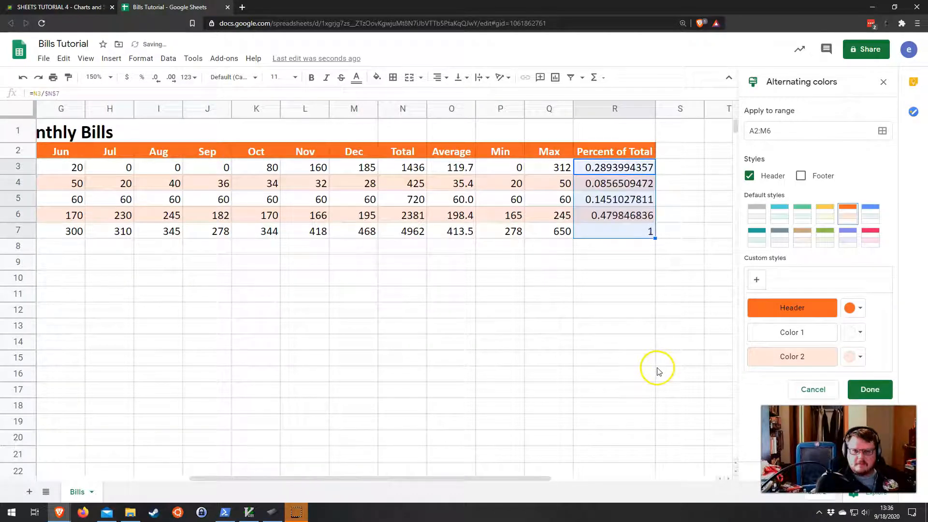
Step: Format the Percent of Total values in R3:R7 as percentages
{"action": "left_click", "coordinate": [648, 231]}
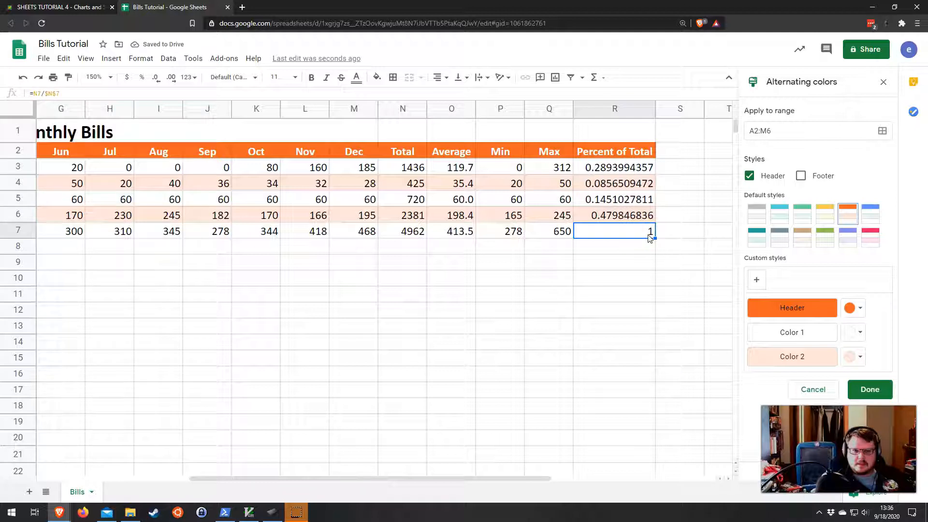
{"action": "left_click_drag", "start_coordinate": [628, 167], "coordinate": [631, 231]}
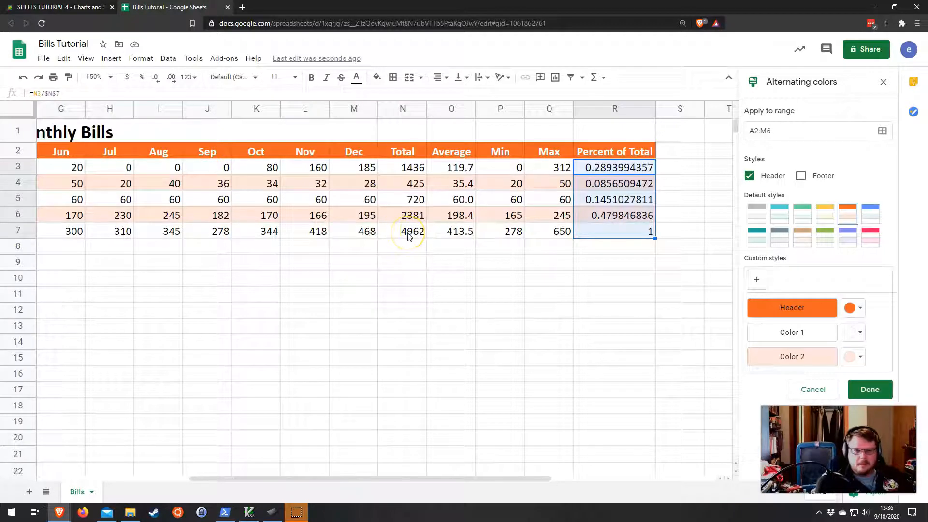
{"action": "left_click_drag", "start_coordinate": [615, 167], "coordinate": [616, 229]}
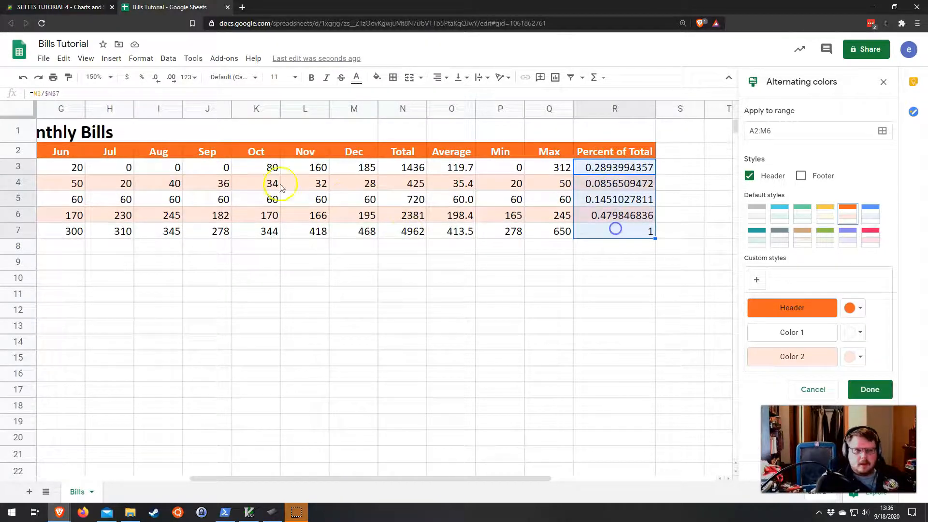
{"action": "left_click", "coordinate": [142, 78]}
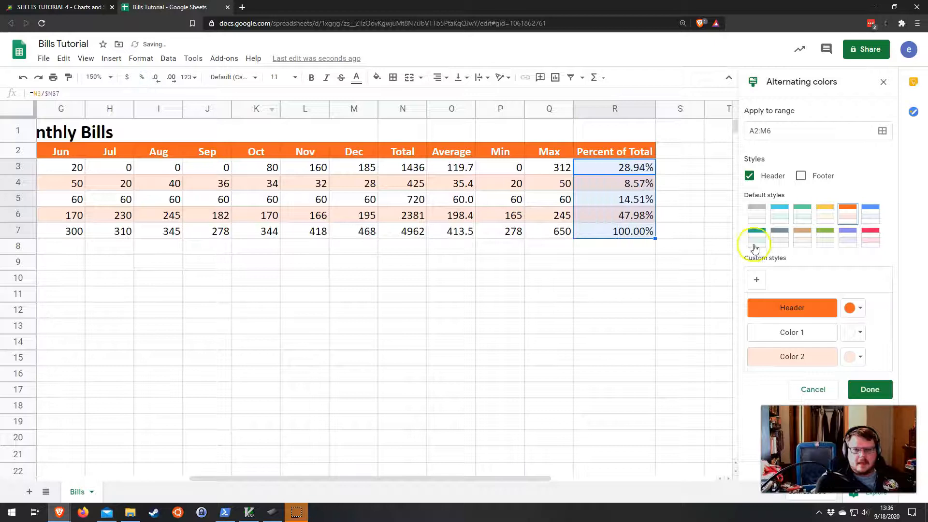
Step: Insert a chart from the table range A2:M7 and close the Alternating colors sidebar
{"action": "left_click", "coordinate": [635, 277]}
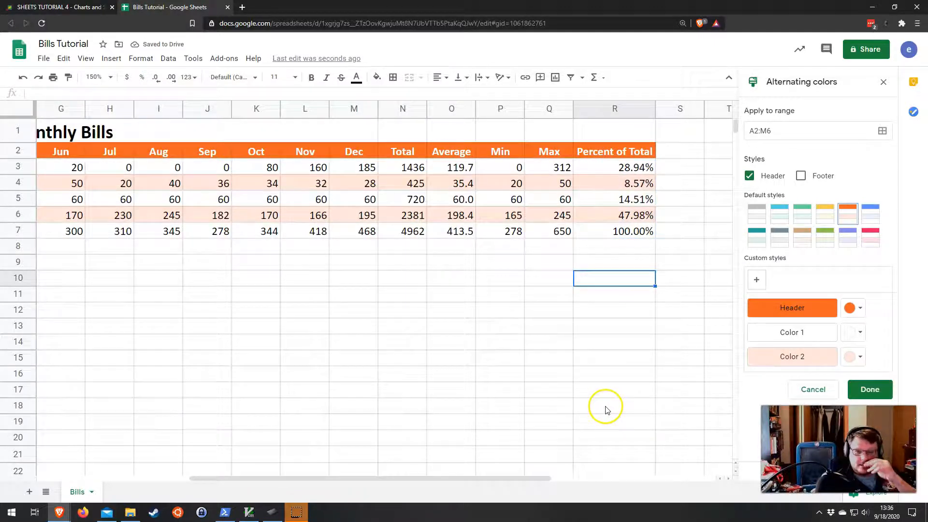
{"action": "left_click_drag", "start_coordinate": [493, 480], "coordinate": [246, 470]}
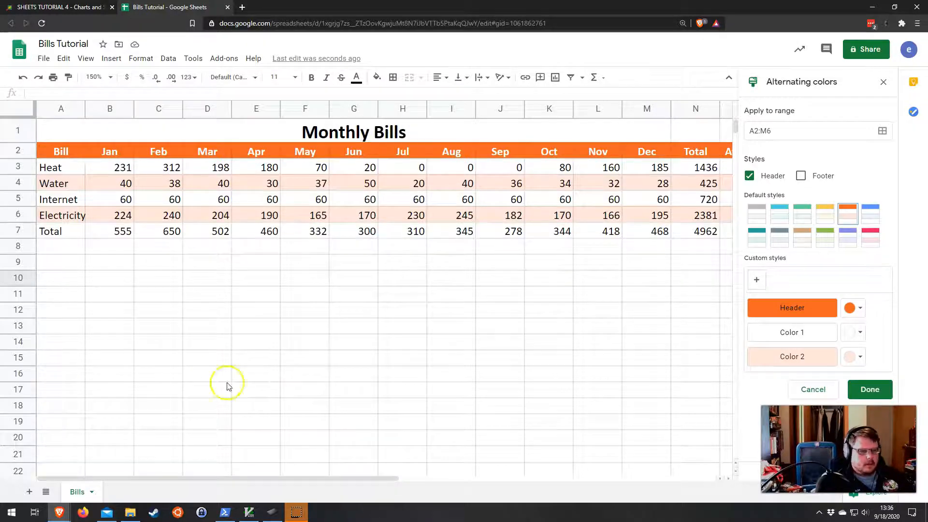
{"action": "left_click", "coordinate": [112, 84]}
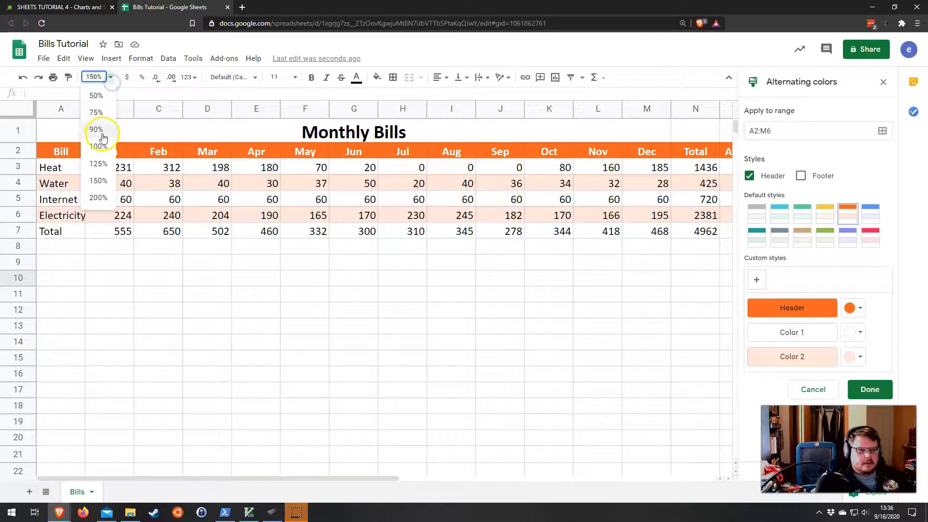
{"action": "left_click", "coordinate": [98, 163]}
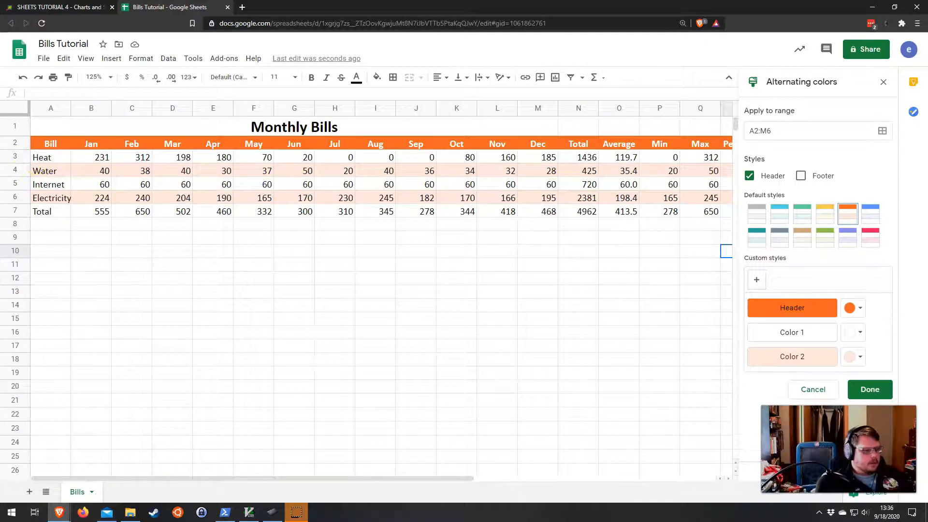
{"action": "left_click_drag", "start_coordinate": [46, 144], "coordinate": [535, 214]}
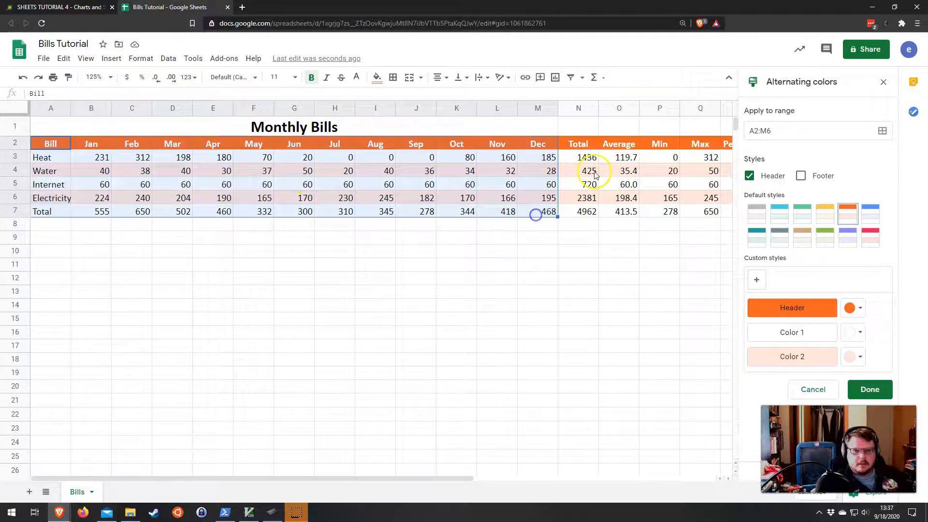
{"action": "left_click", "coordinate": [69, 217]}
{"action": "left_click_drag", "start_coordinate": [47, 144], "coordinate": [549, 215]}
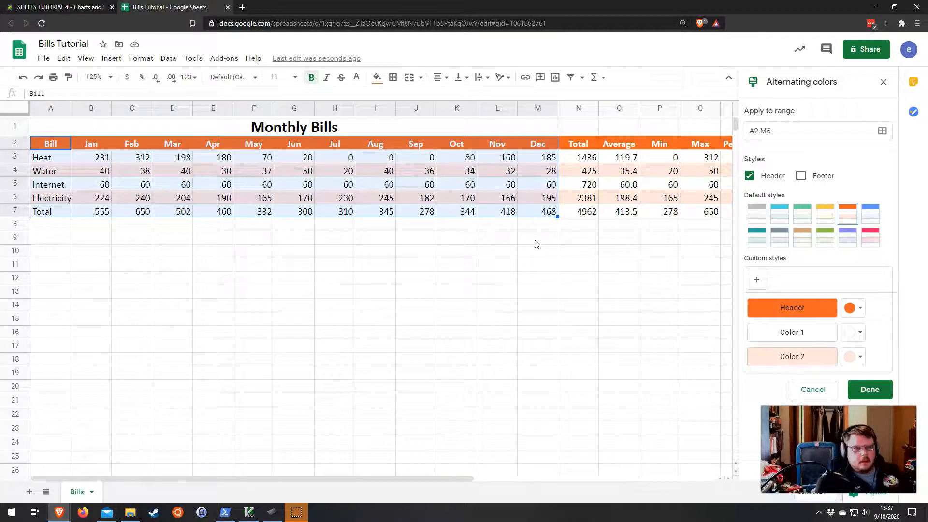
{"action": "left_click", "coordinate": [112, 58]}
{"action": "left_click", "coordinate": [146, 210]}
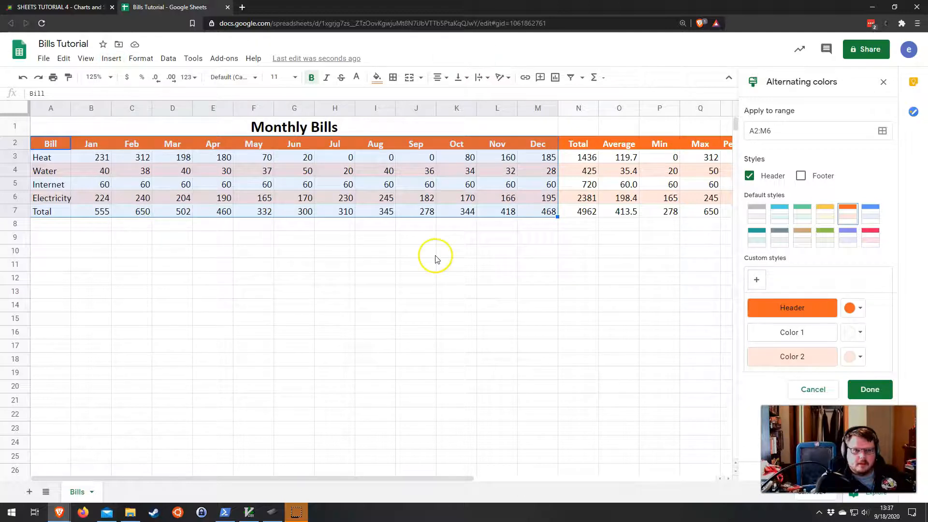
{"action": "left_click", "coordinate": [888, 82]}
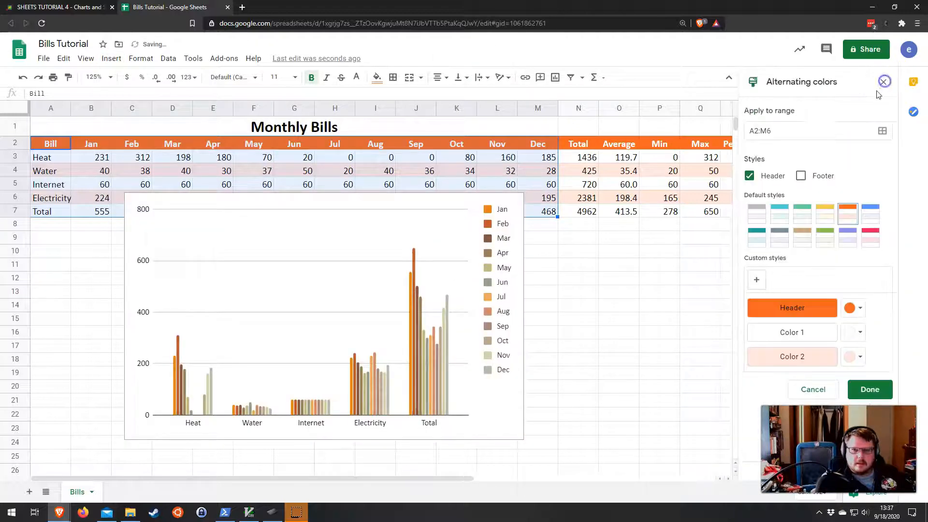
{"action": "left_click", "coordinate": [883, 81]}
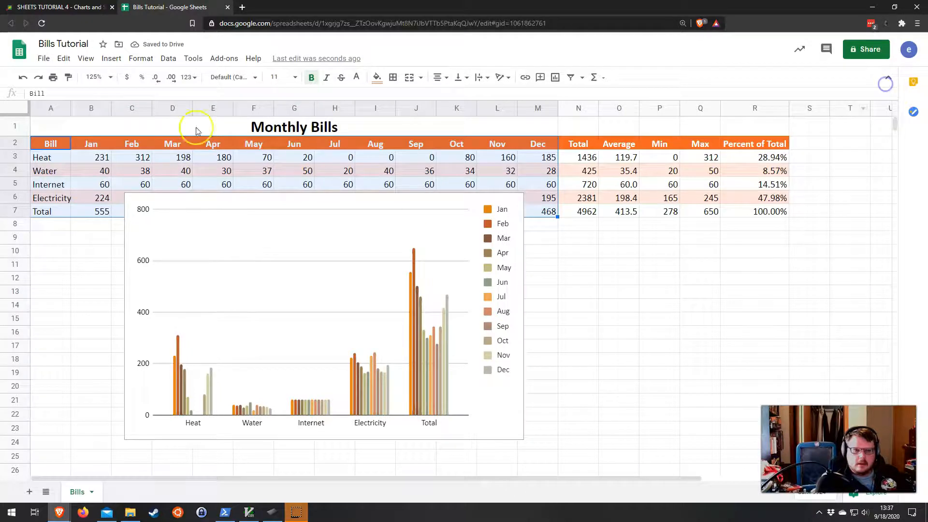
Step: Delete the chart and insert a new chart from A2:M7, opening the chart editor
{"action": "left_click", "coordinate": [260, 211]}
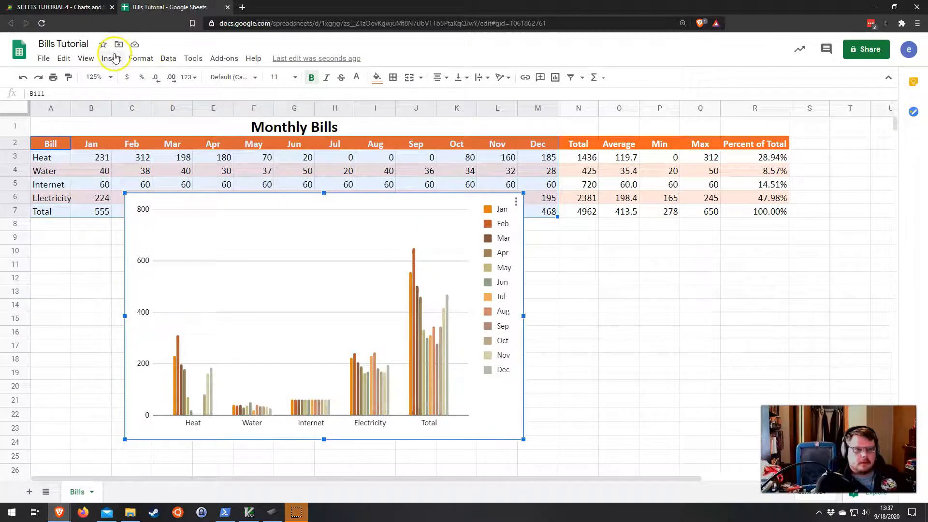
{"action": "key", "text": "Delete"}
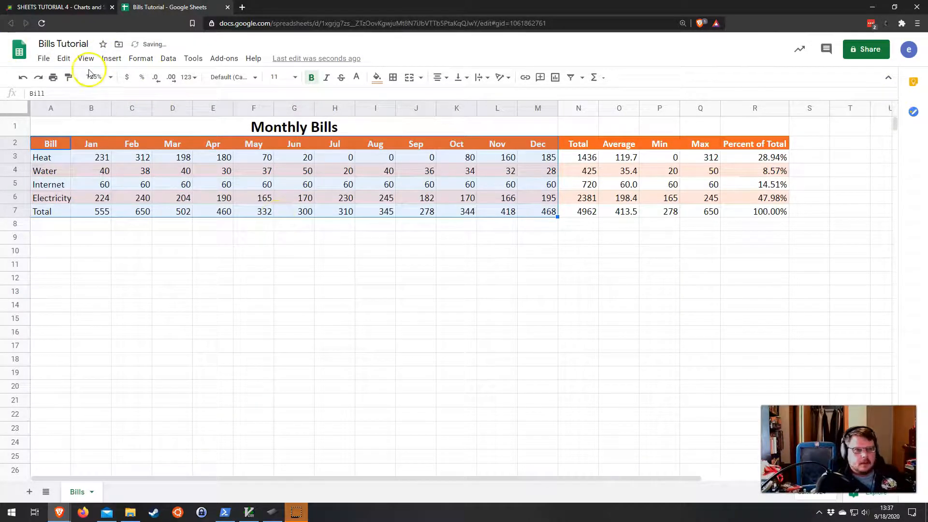
{"action": "left_click", "coordinate": [111, 58]}
{"action": "left_click", "coordinate": [140, 207]}
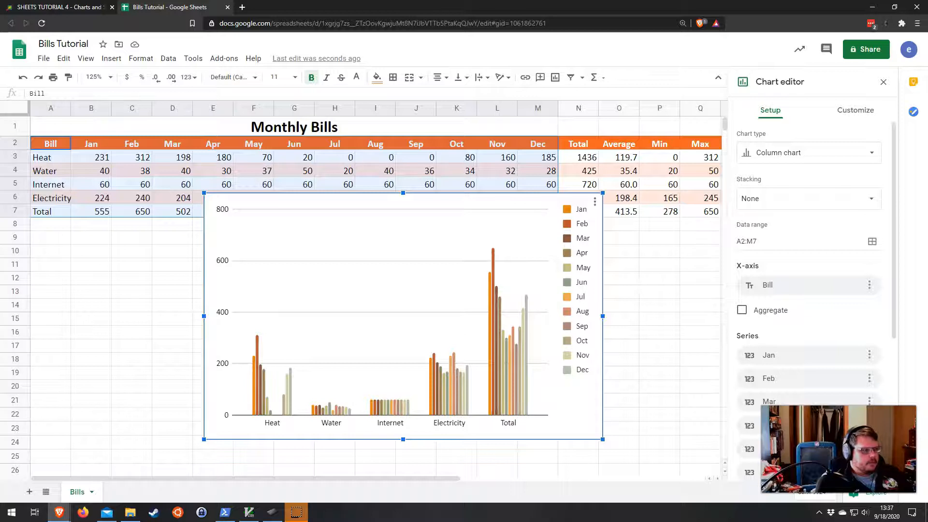
Step: Change the chart type to Combo chart
{"action": "left_click", "coordinate": [790, 159]}
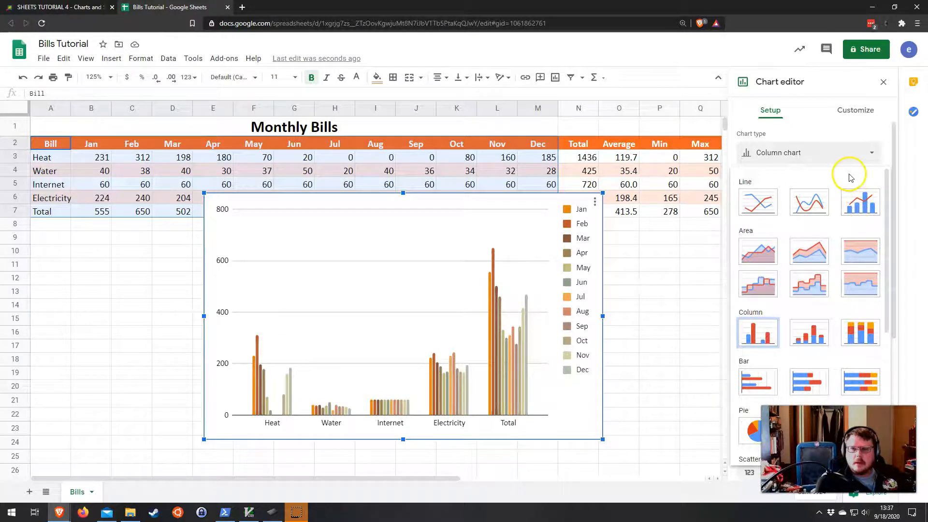
{"action": "scroll", "coordinate": [858, 217], "scroll_direction": "down", "scroll_amount": 5}
{"action": "scroll", "coordinate": [854, 225], "scroll_direction": "up", "scroll_amount": 5}
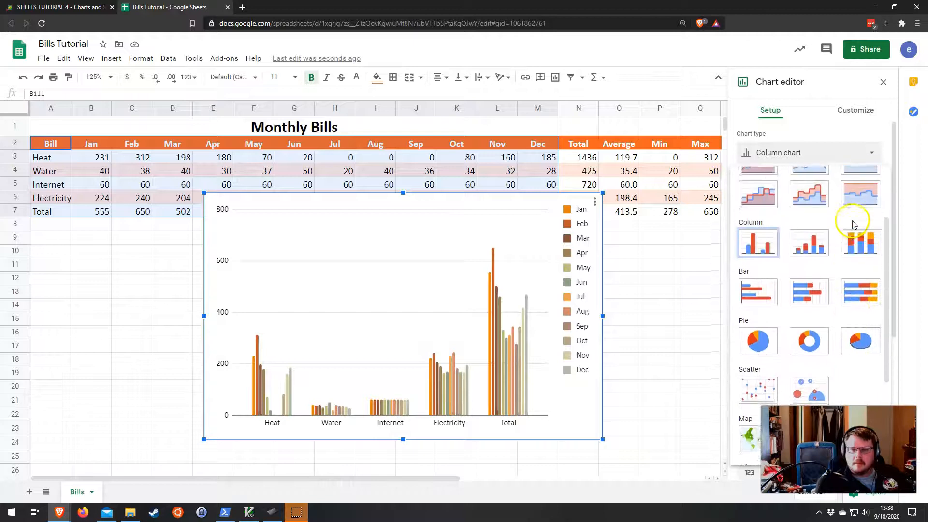
{"action": "scroll", "coordinate": [852, 224], "scroll_direction": "down", "scroll_amount": 5}
{"action": "scroll", "coordinate": [850, 223], "scroll_direction": "up", "scroll_amount": 5}
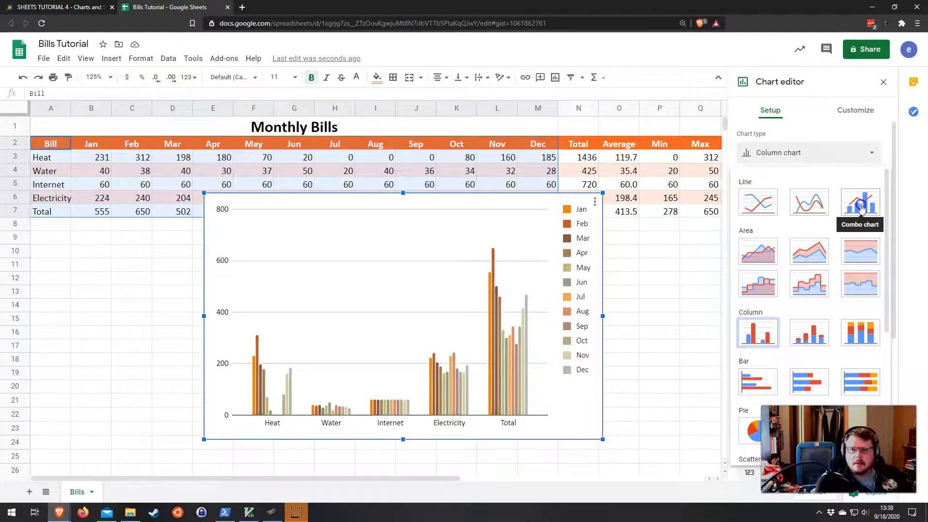
{"action": "left_click", "coordinate": [867, 209]}
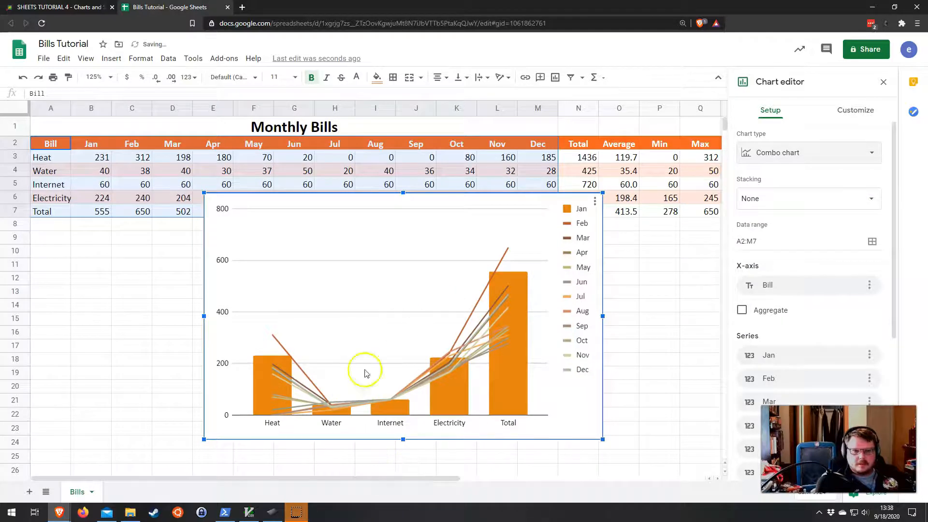
Step: Switch rows and columns, using column A as headers and row 2 as labels
{"action": "scroll", "coordinate": [828, 310], "scroll_direction": "down", "scroll_amount": 5}
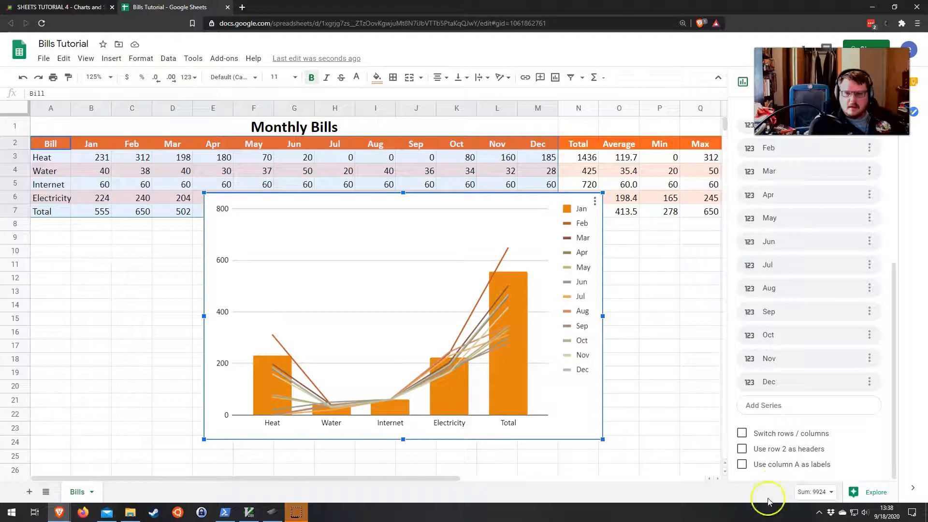
{"action": "left_click", "coordinate": [742, 433]}
{"action": "left_click", "coordinate": [743, 466]}
{"action": "left_click", "coordinate": [752, 469]}
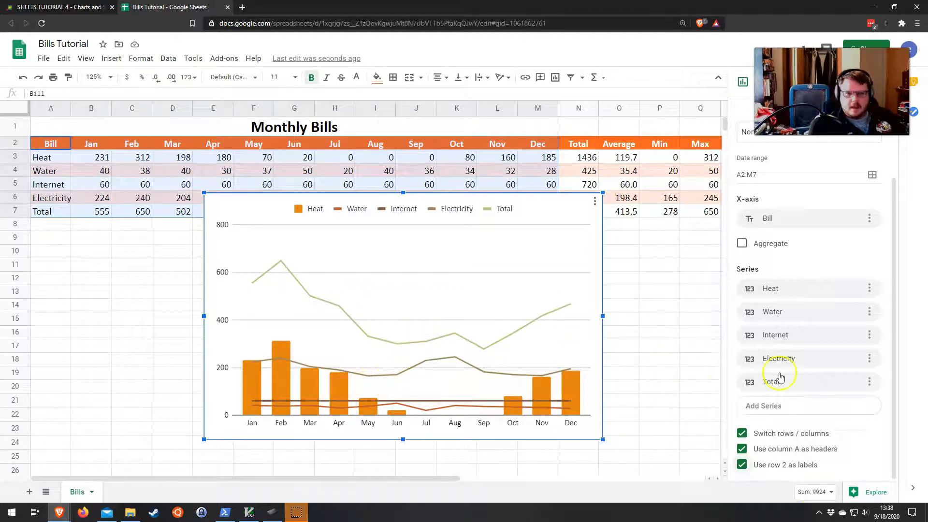
Step: In the Customize Series settings, set all series to the Columns type
{"action": "scroll", "coordinate": [839, 416], "scroll_direction": "up", "scroll_amount": 1}
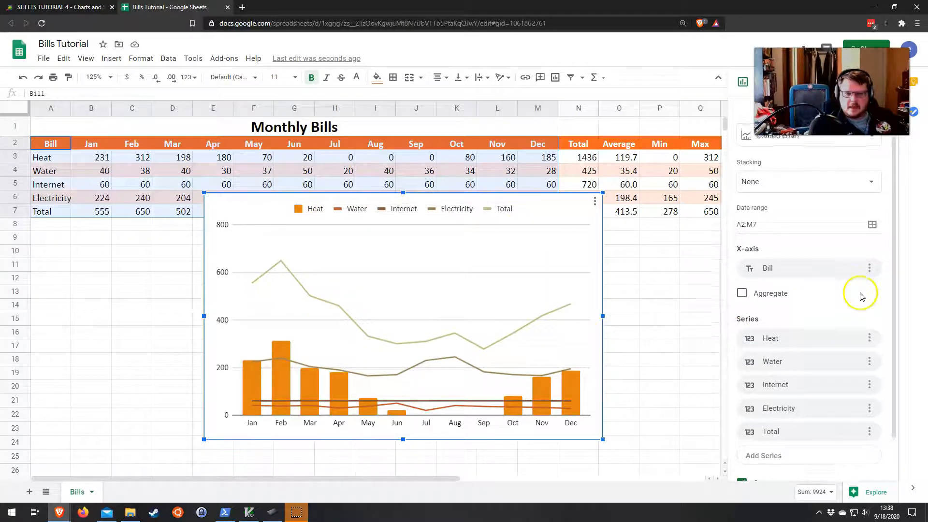
{"action": "scroll", "coordinate": [862, 295], "scroll_direction": "up", "scroll_amount": 1}
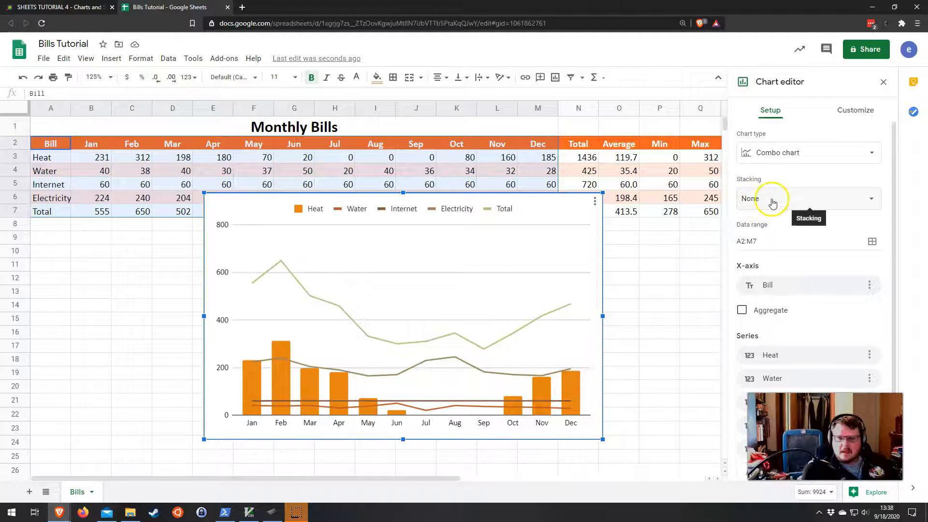
{"action": "scroll", "coordinate": [290, 270], "scroll_direction": "down", "scroll_amount": 5}
{"action": "scroll", "coordinate": [255, 265], "scroll_direction": "up", "scroll_amount": 5}
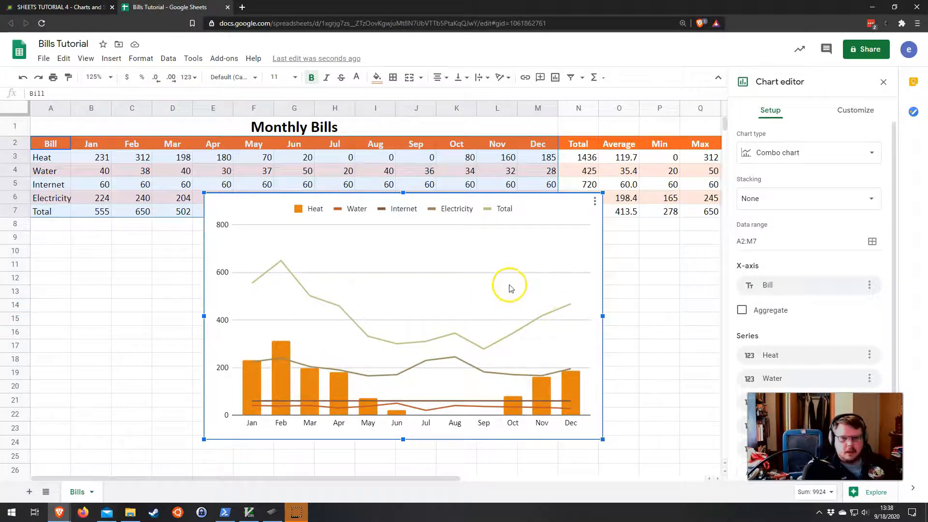
{"action": "scroll", "coordinate": [813, 311], "scroll_direction": "down", "scroll_amount": 2}
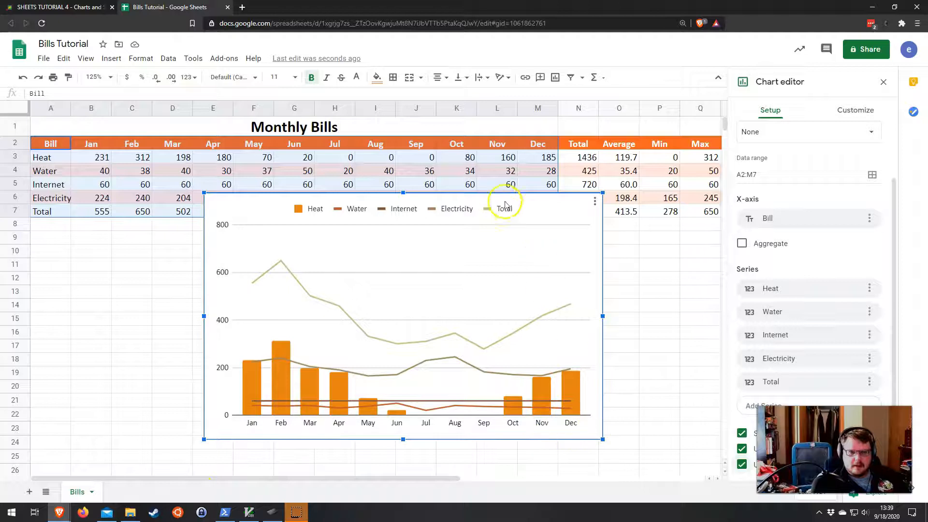
{"action": "scroll", "coordinate": [864, 220], "scroll_direction": "up", "scroll_amount": 1}
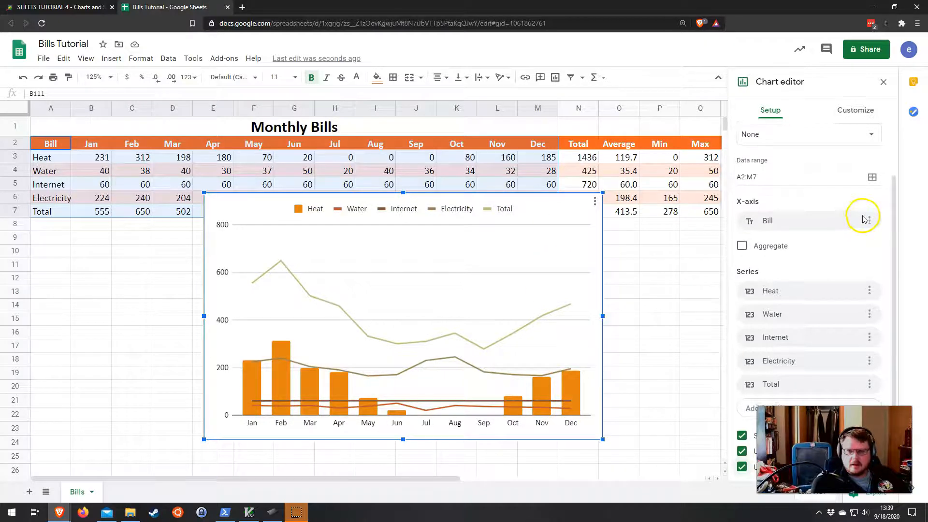
{"action": "left_click", "coordinate": [853, 115]}
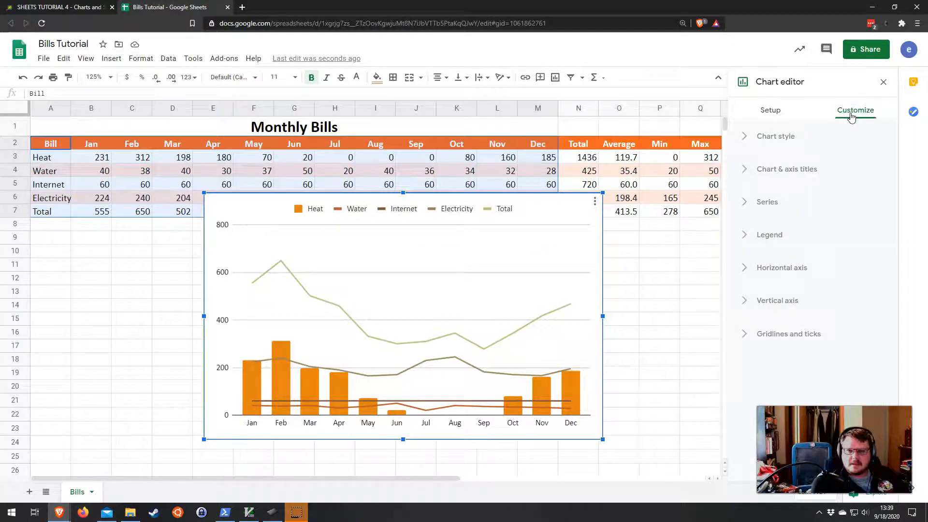
{"action": "left_click", "coordinate": [744, 203]}
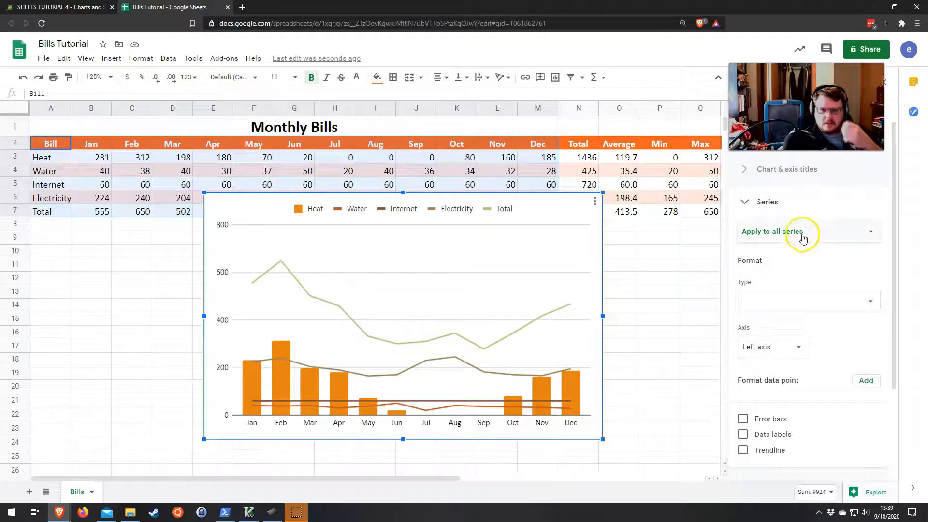
{"action": "left_click", "coordinate": [803, 301]}
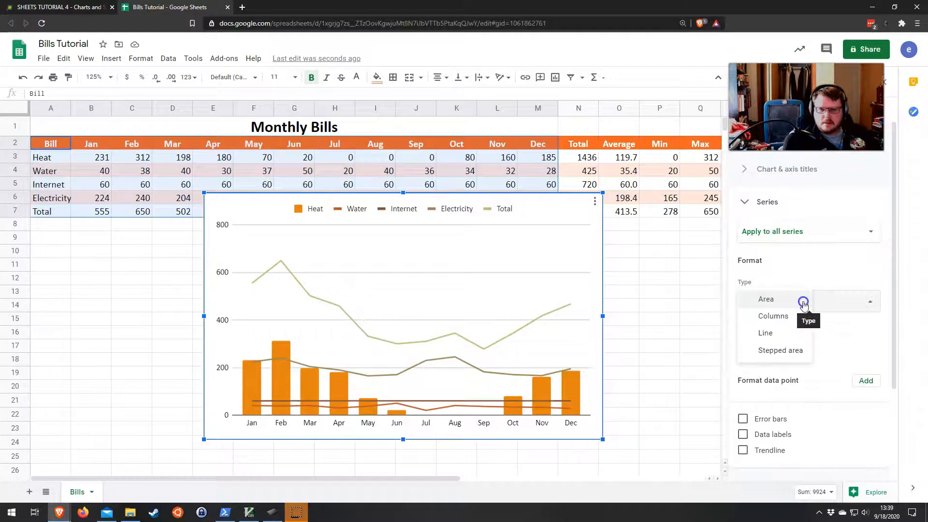
{"action": "left_click", "coordinate": [795, 316]}
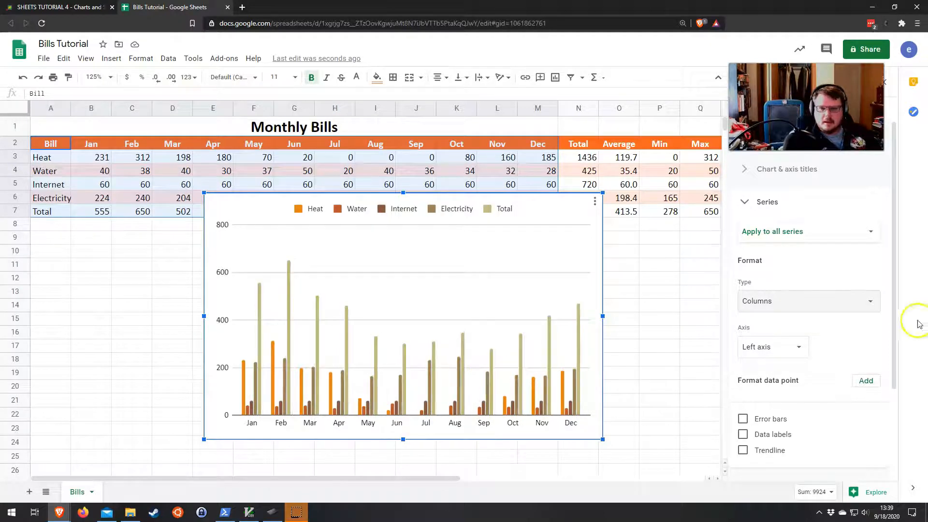
Step: Set the Total series to display as a Line plotted on the right axis
{"action": "left_click", "coordinate": [788, 230]}
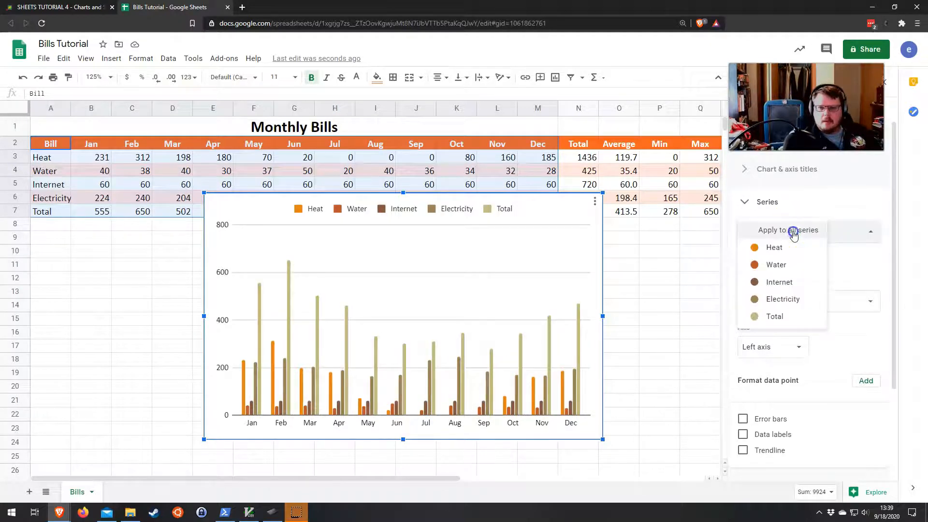
{"action": "left_click", "coordinate": [776, 319]}
{"action": "left_click", "coordinate": [773, 299]}
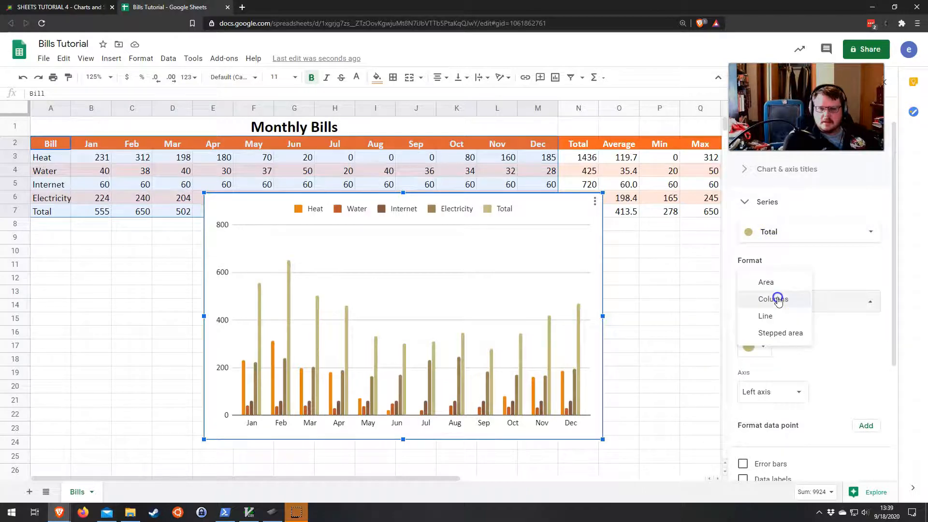
{"action": "left_click", "coordinate": [782, 314]}
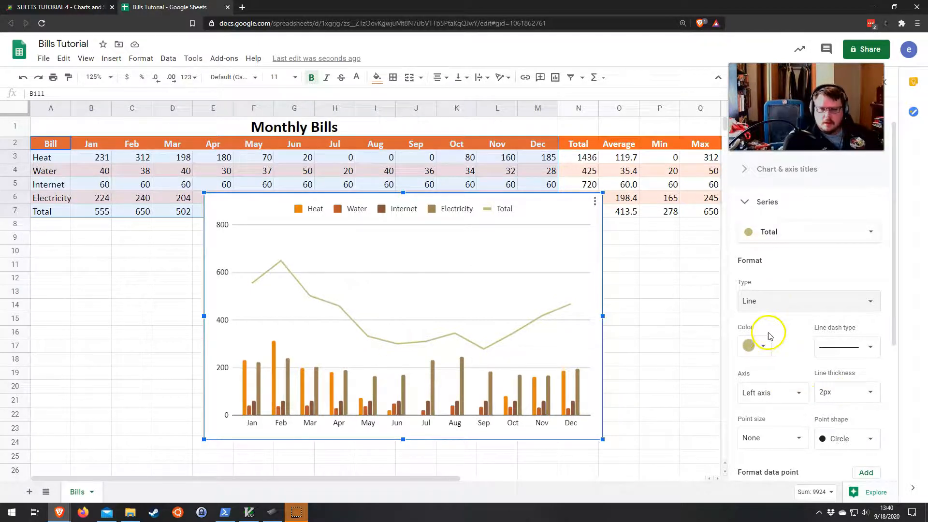
{"action": "left_click", "coordinate": [783, 402]}
{"action": "left_click", "coordinate": [780, 409]}
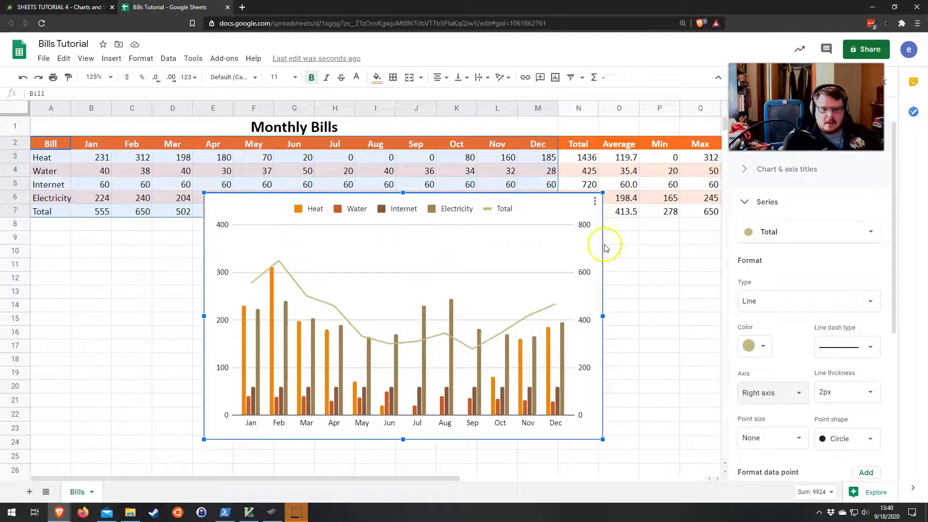
Step: Set the combo chart's title to "Monthly Bills"
{"action": "left_click", "coordinate": [743, 203]}
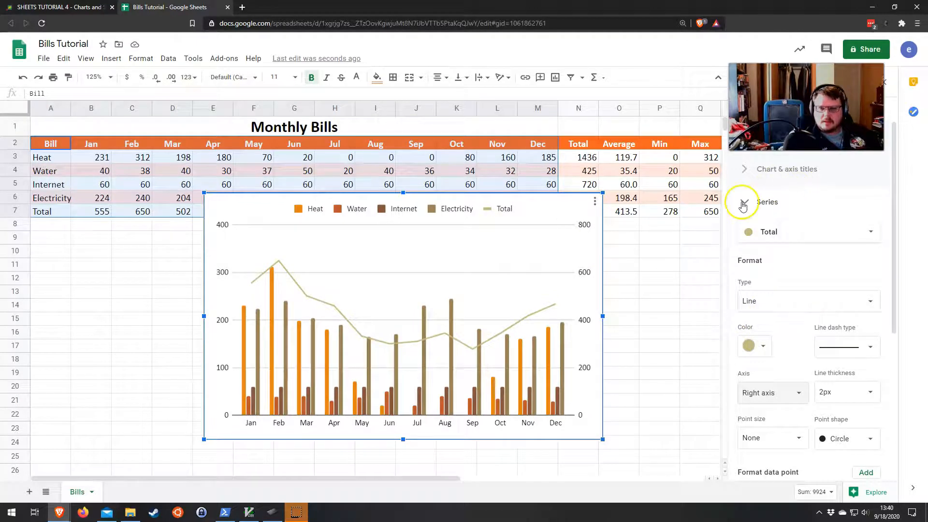
{"action": "left_click", "coordinate": [745, 169]}
{"action": "left_click", "coordinate": [770, 247]}
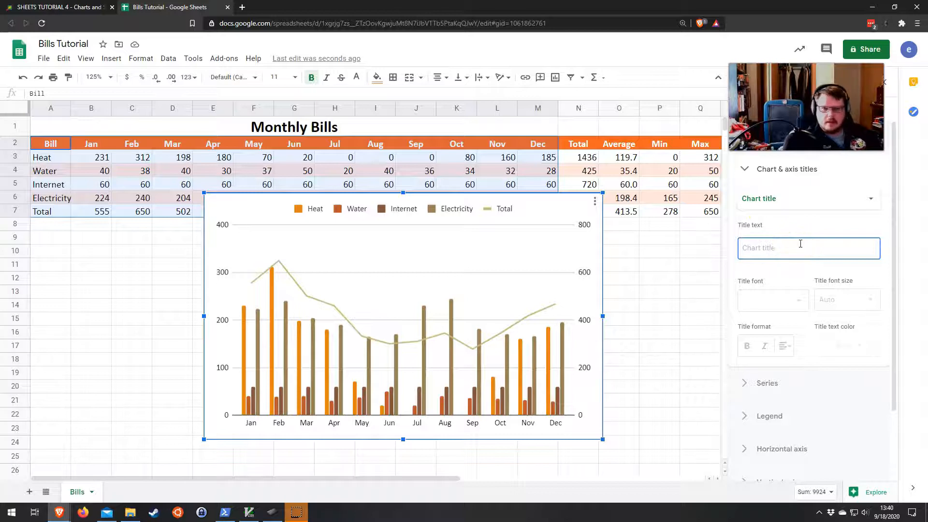
{"action": "type", "text": "Mohn"}
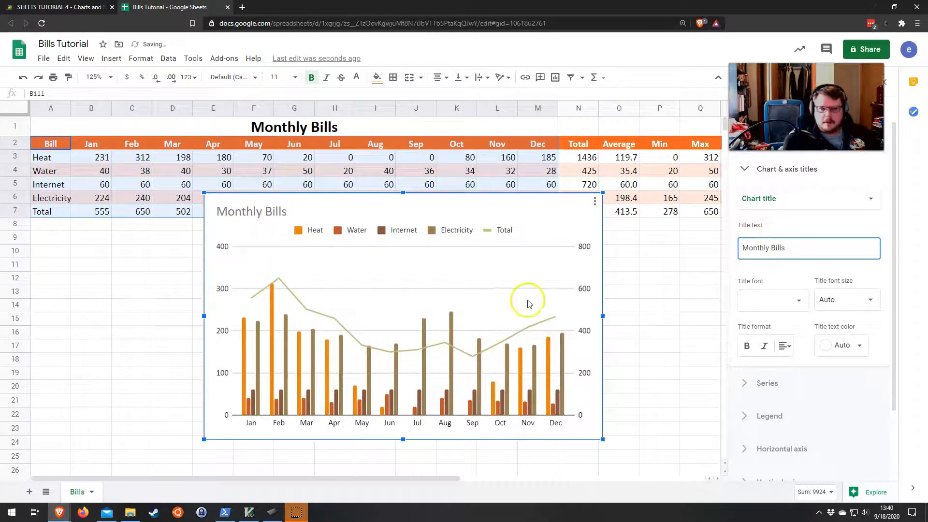
Step: Center-align the chart title, leaving the title font unchanged
{"action": "left_click", "coordinate": [783, 347]}
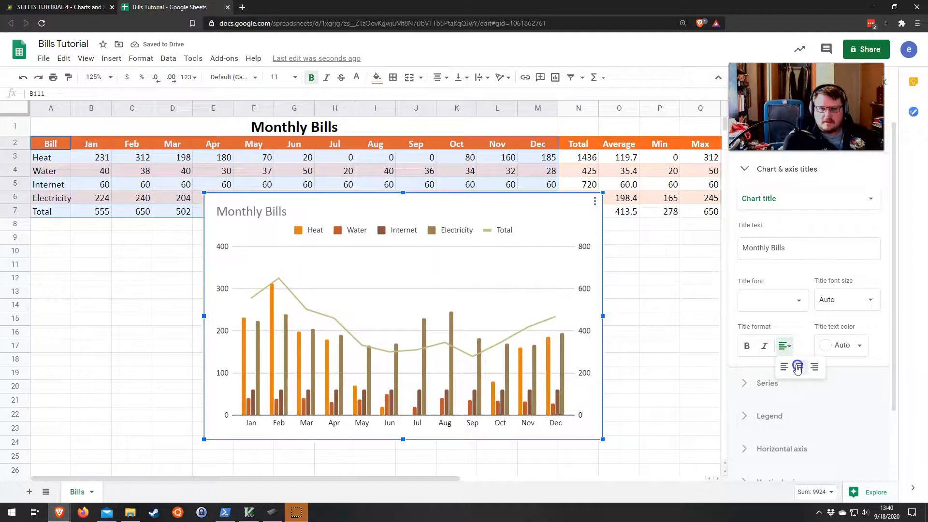
{"action": "left_click", "coordinate": [797, 368]}
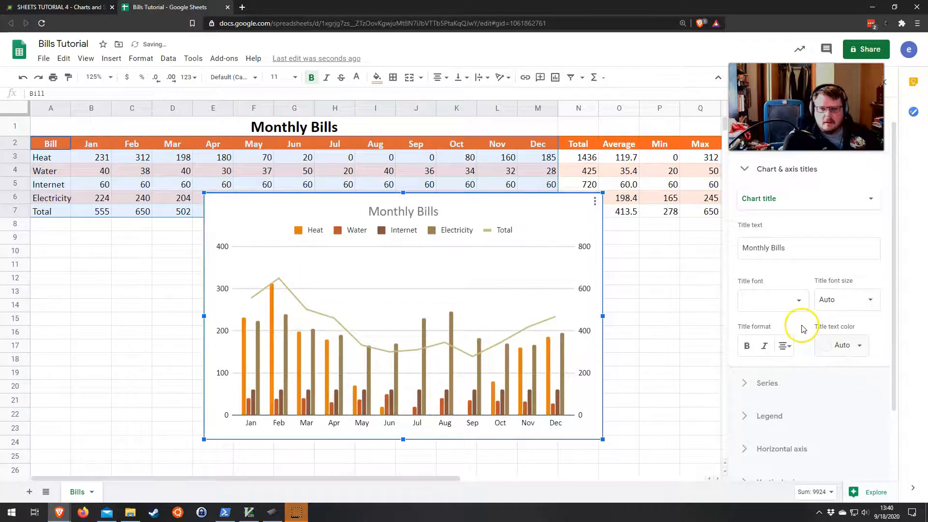
{"action": "left_click", "coordinate": [798, 304]}
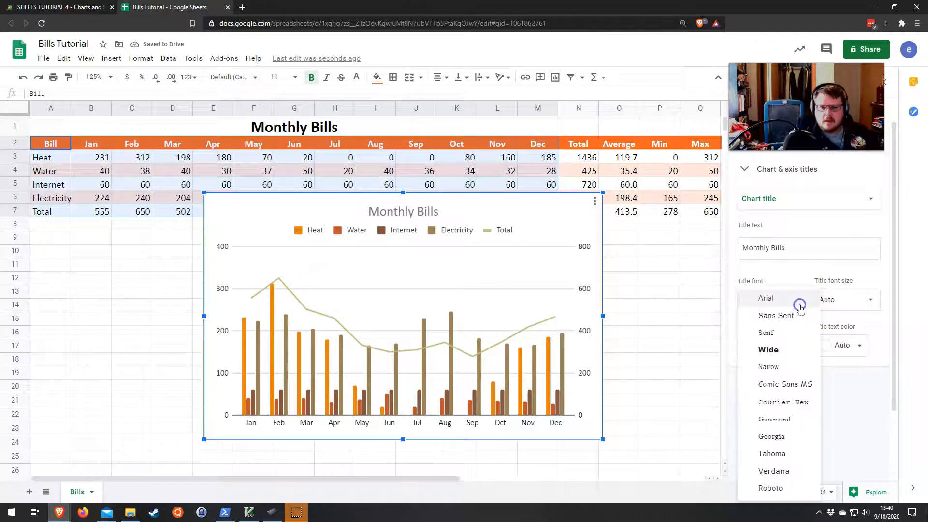
{"action": "left_click", "coordinate": [820, 277]}
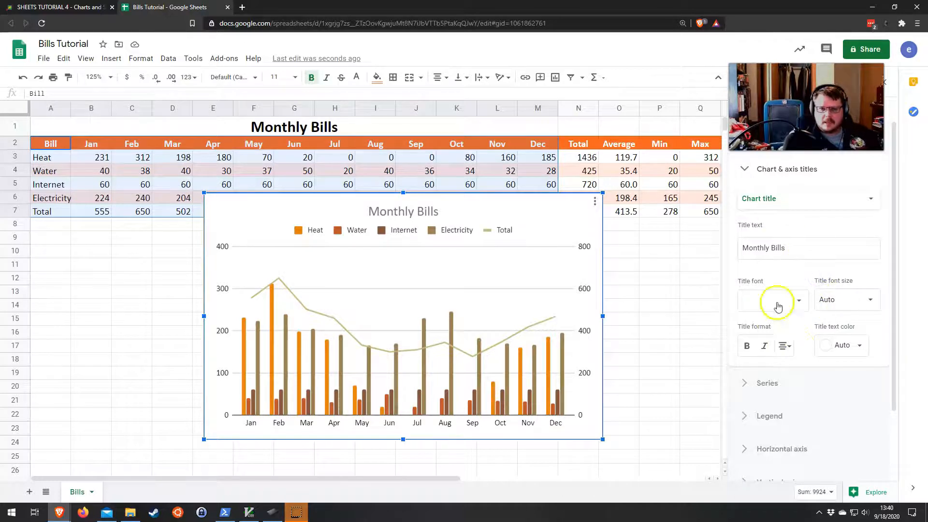
{"action": "left_click", "coordinate": [744, 168]}
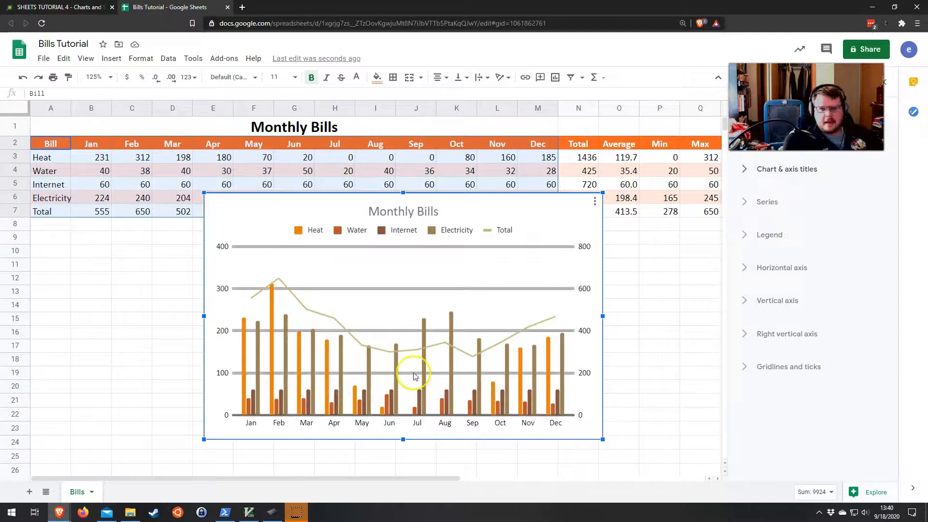
Step: Move the combo chart to its own sheet
{"action": "left_click", "coordinate": [594, 203]}
{"action": "left_click", "coordinate": [594, 202]}
{"action": "left_click", "coordinate": [595, 202]}
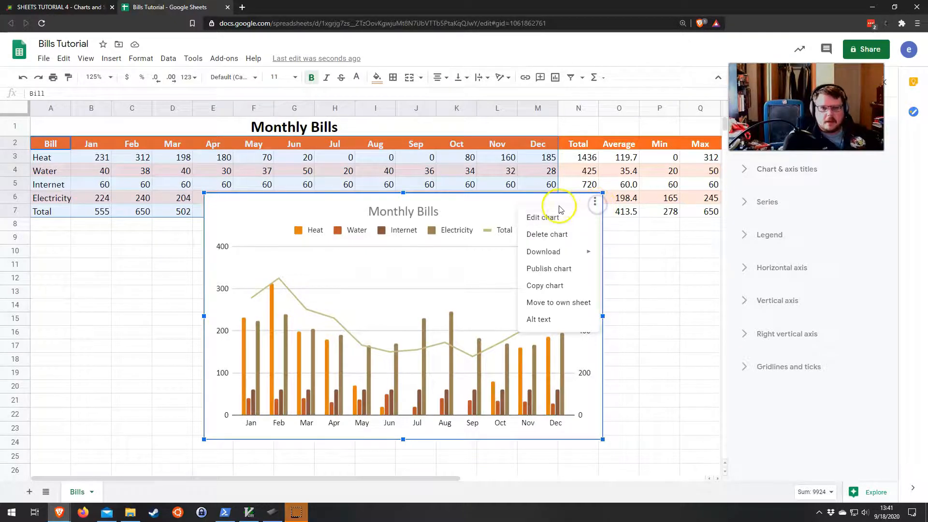
{"action": "left_click", "coordinate": [445, 263]}
{"action": "left_click", "coordinate": [446, 257]}
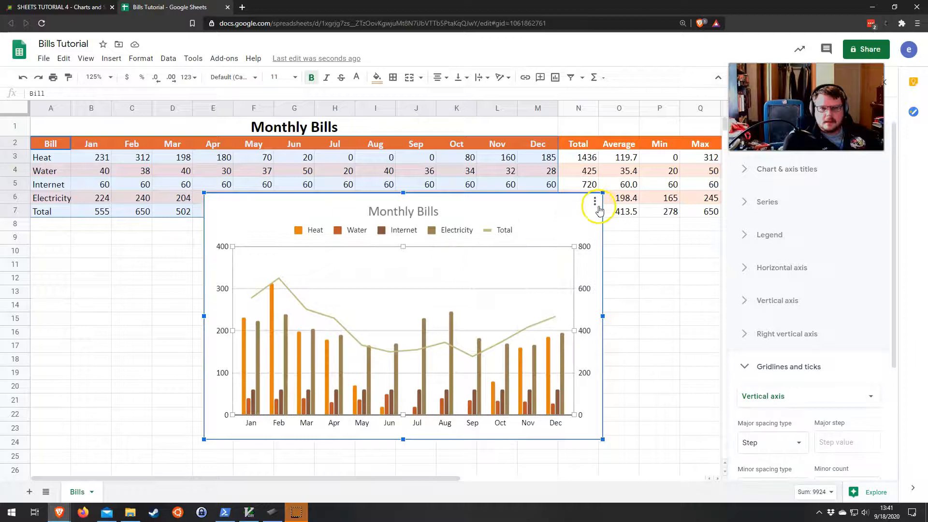
{"action": "left_click", "coordinate": [594, 205]}
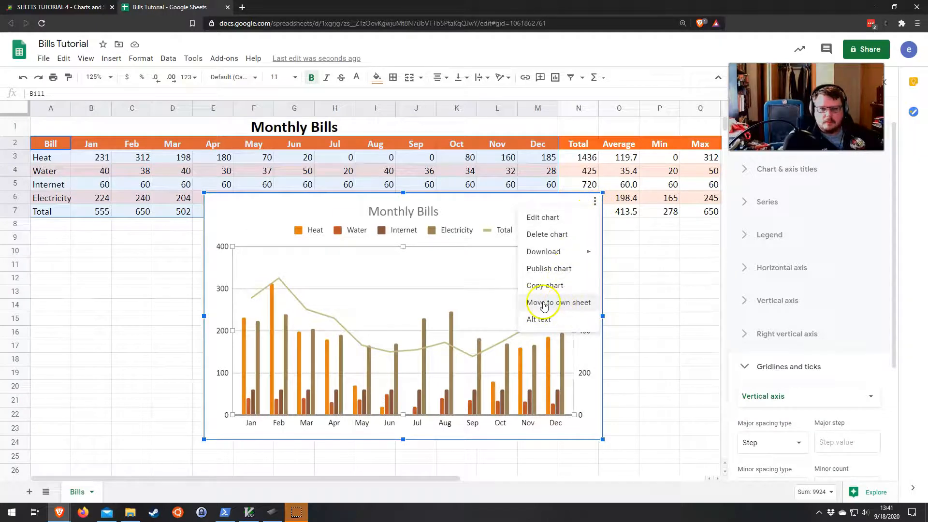
{"action": "left_click", "coordinate": [580, 303]}
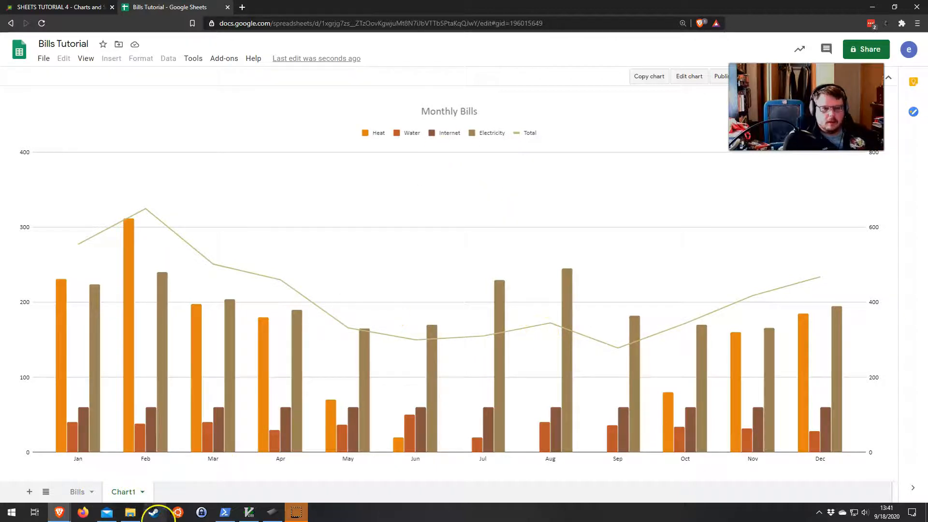
Step: Back on the Bills sheet, insert a new chart from the bill names A3:A6 and their totals N3:N6
{"action": "left_click", "coordinate": [72, 492]}
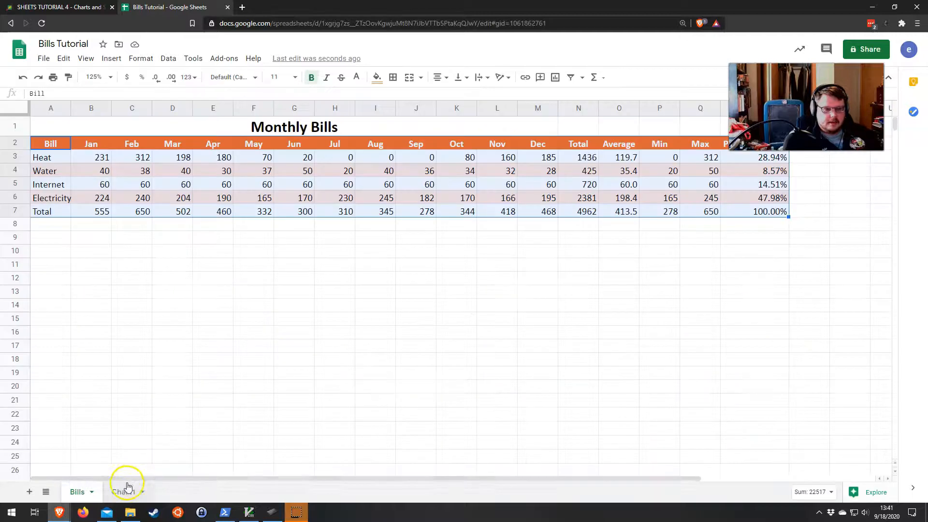
{"action": "left_click", "coordinate": [348, 255]}
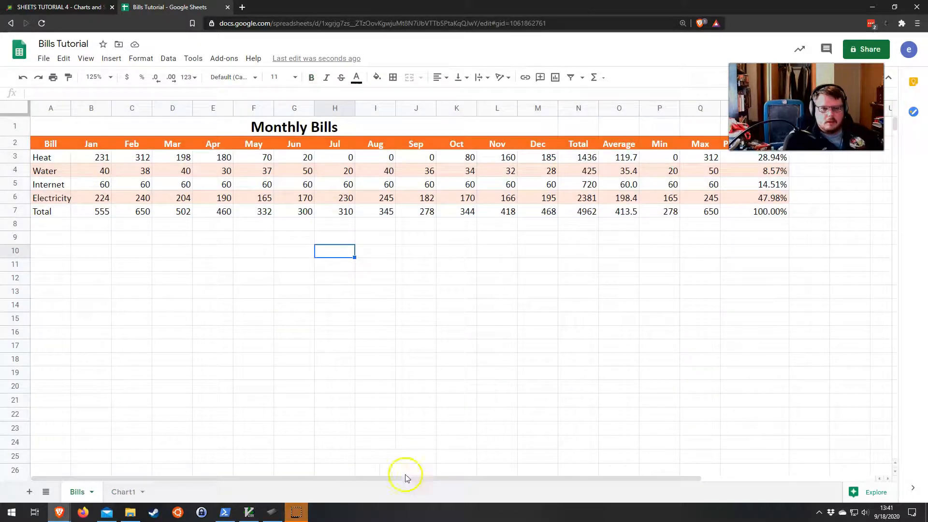
{"action": "left_click", "coordinate": [256, 480]}
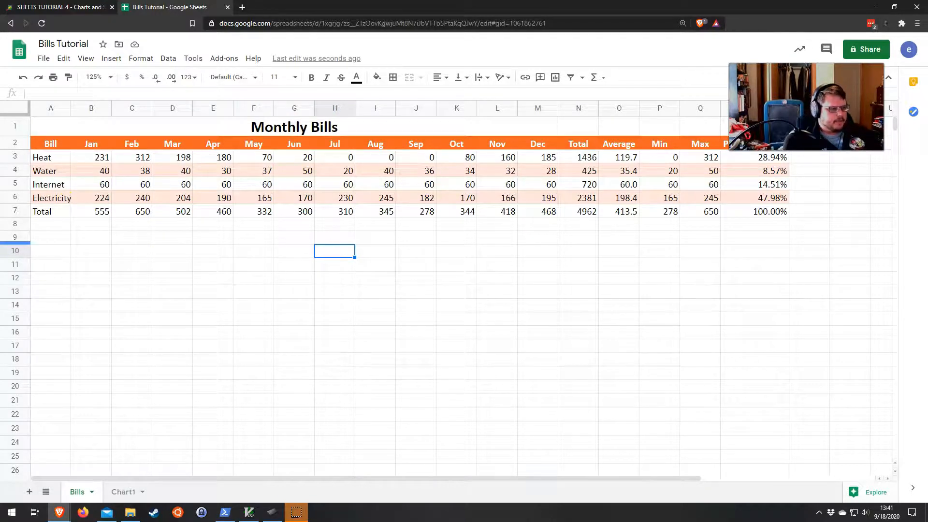
{"action": "left_click_drag", "start_coordinate": [39, 161], "coordinate": [49, 202]}
{"action": "left_click_drag", "start_coordinate": [54, 158], "coordinate": [50, 193]}
{"action": "left_click", "coordinate": [54, 162]}
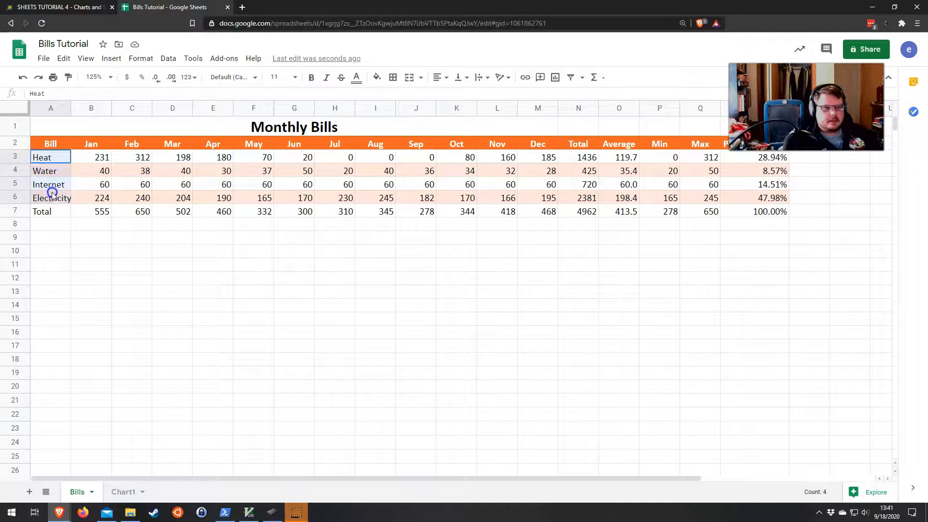
{"action": "left_click_drag", "start_coordinate": [580, 158], "coordinate": [580, 201]}
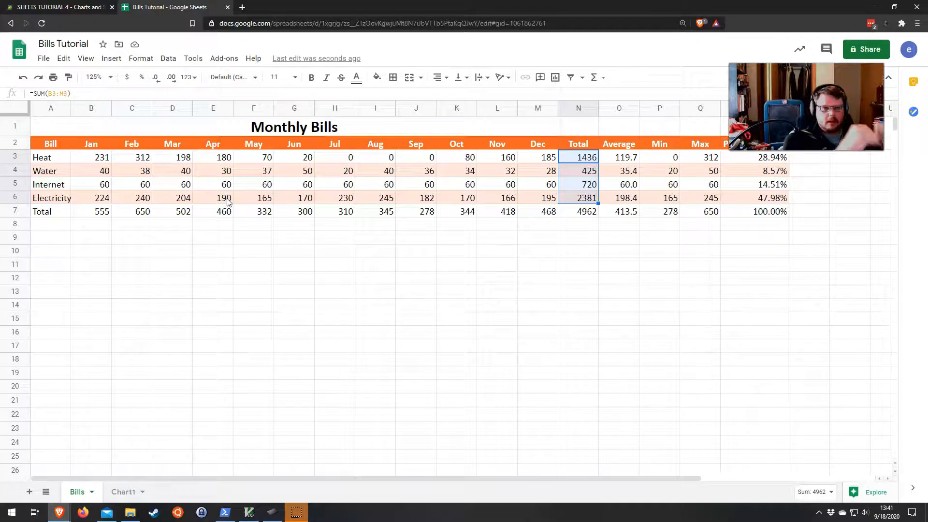
{"action": "left_click_drag", "start_coordinate": [42, 160], "coordinate": [56, 194]}
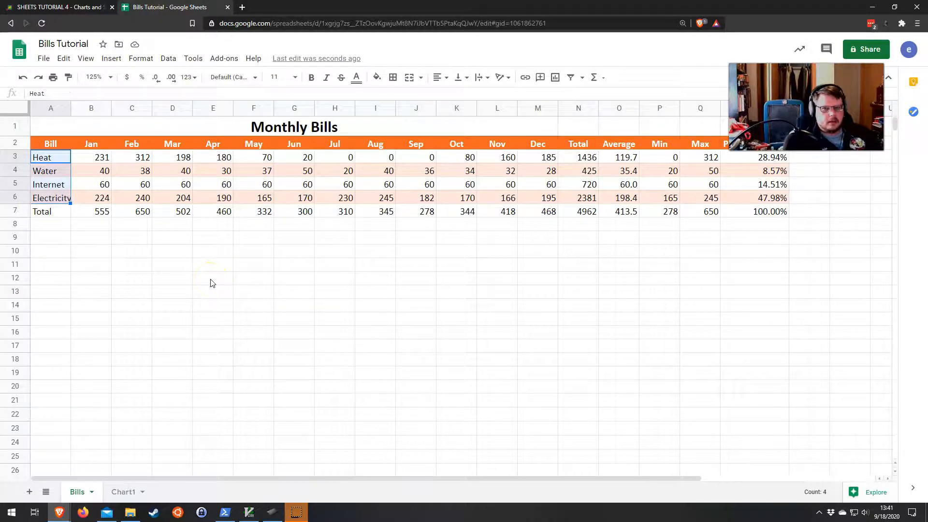
{"action": "left_click_drag", "start_coordinate": [586, 158], "coordinate": [583, 193]}
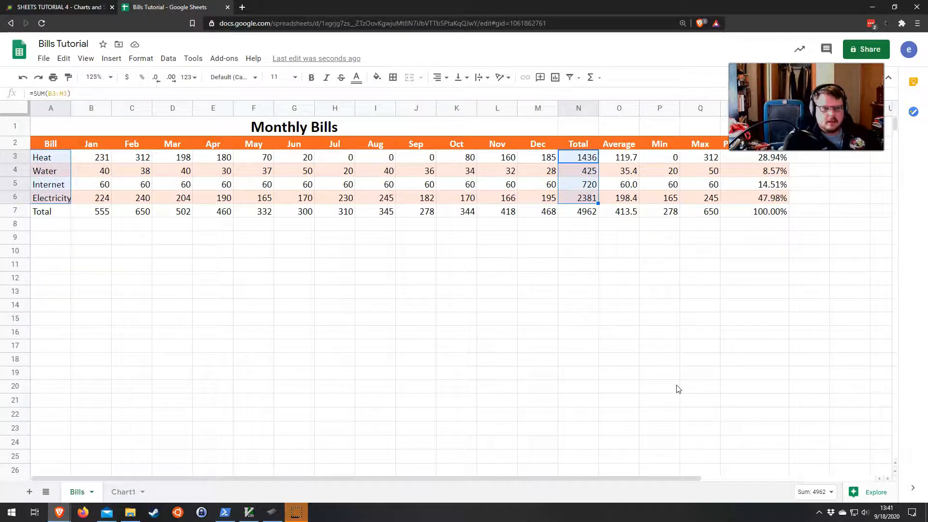
{"action": "left_click", "coordinate": [194, 301]}
{"action": "left_click_drag", "start_coordinate": [51, 158], "coordinate": [65, 198]}
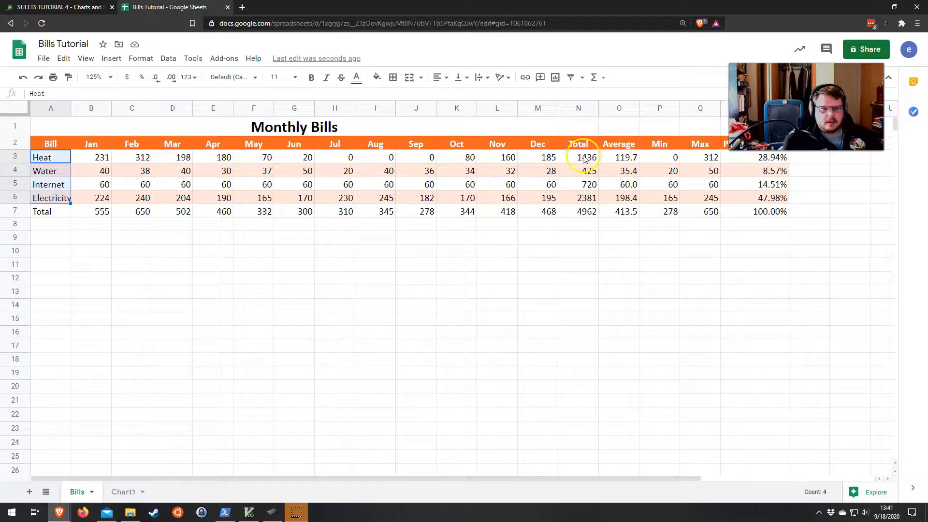
{"action": "left_click_drag", "start_coordinate": [584, 159], "coordinate": [584, 199]}
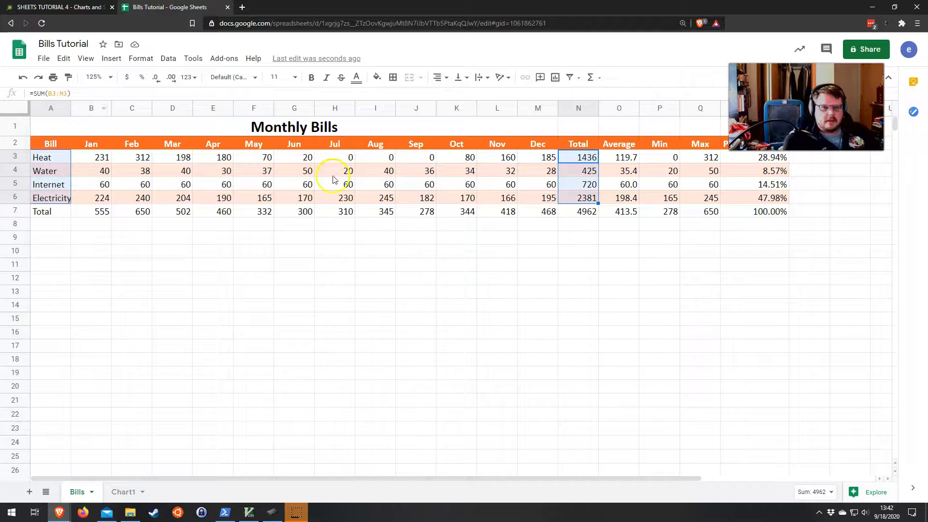
{"action": "left_click", "coordinate": [109, 59]}
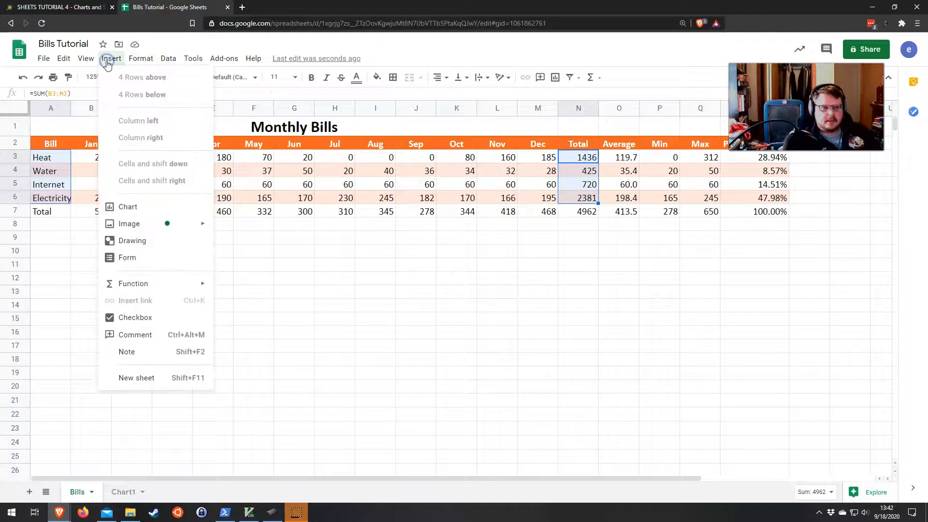
{"action": "left_click", "coordinate": [119, 208]}
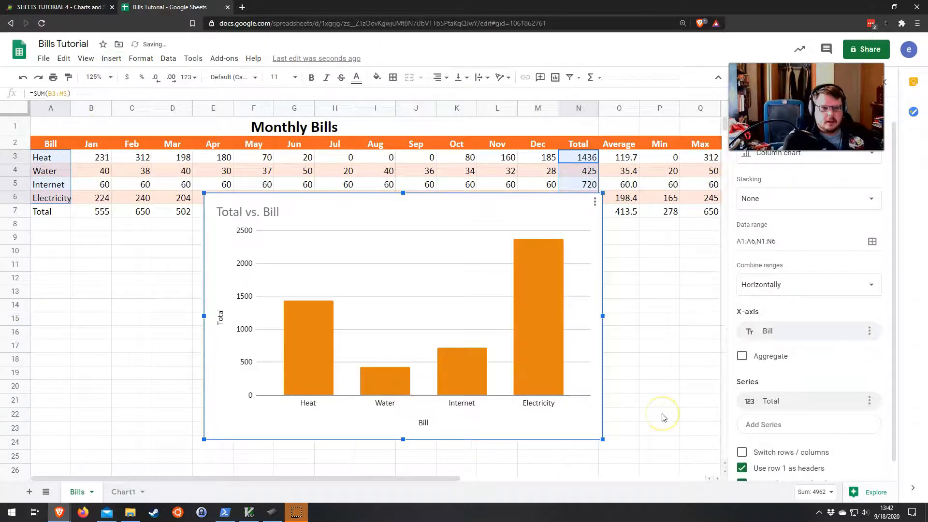
Step: Shift the new chart up slightly and change its chart type to Pie chart
{"action": "left_click_drag", "start_coordinate": [409, 221], "coordinate": [397, 202]}
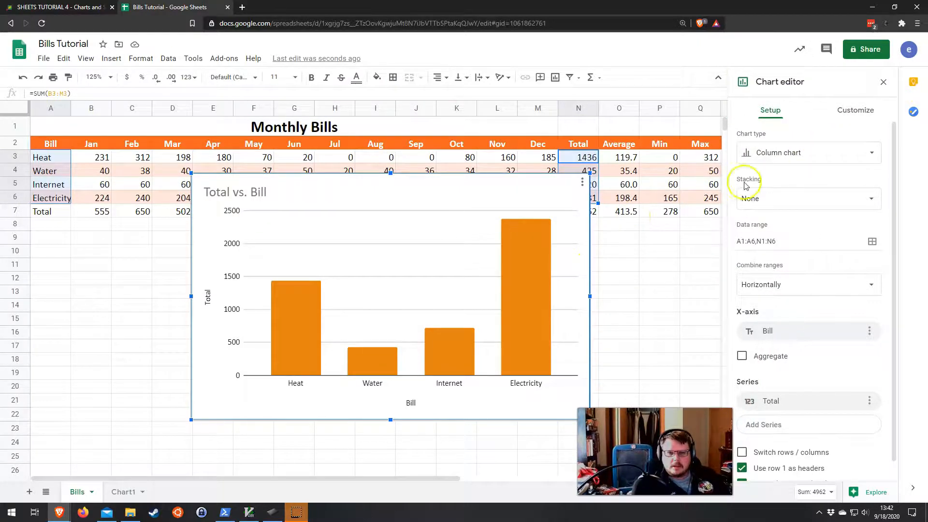
{"action": "left_click", "coordinate": [799, 152]}
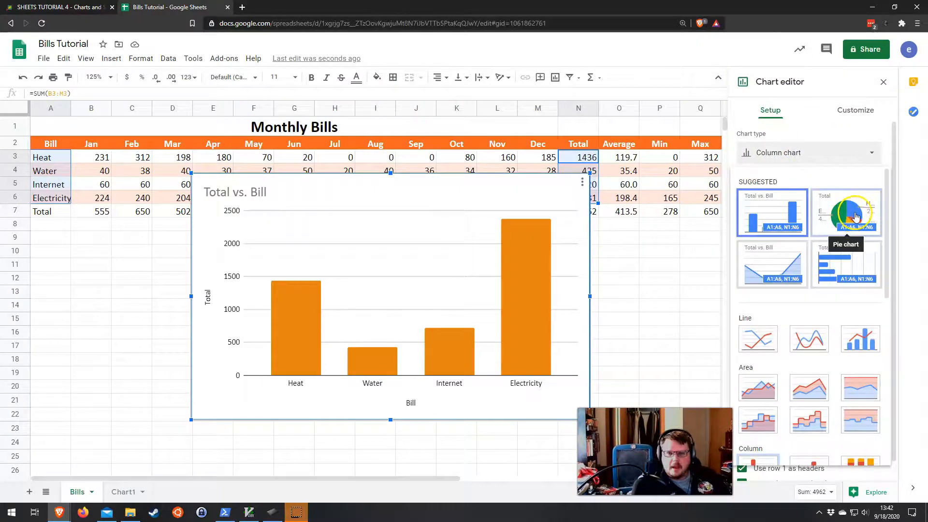
{"action": "left_click", "coordinate": [800, 127]}
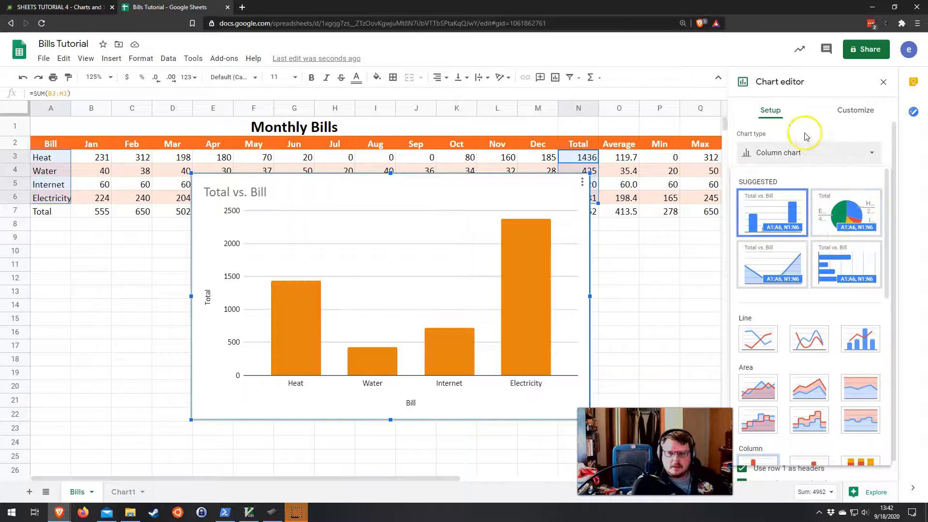
{"action": "left_click", "coordinate": [780, 153]}
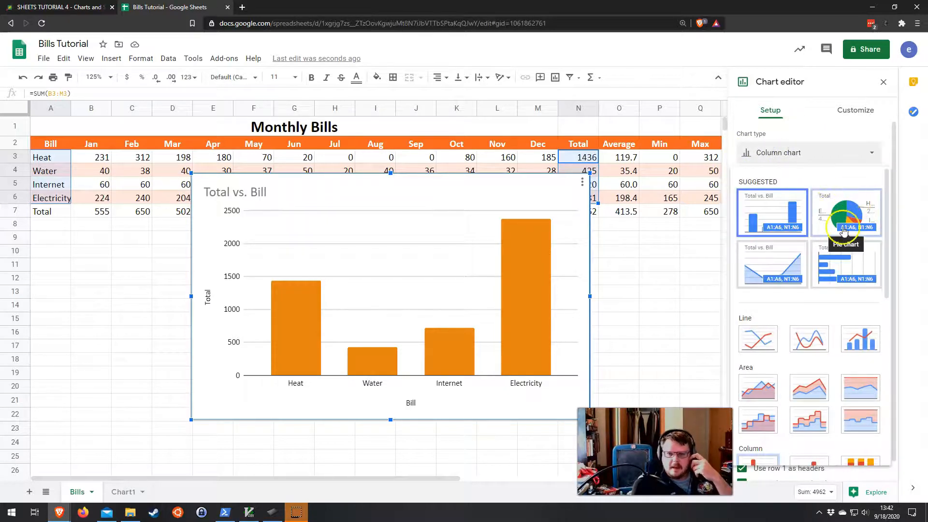
{"action": "scroll", "coordinate": [812, 314], "scroll_direction": "down", "scroll_amount": 8}
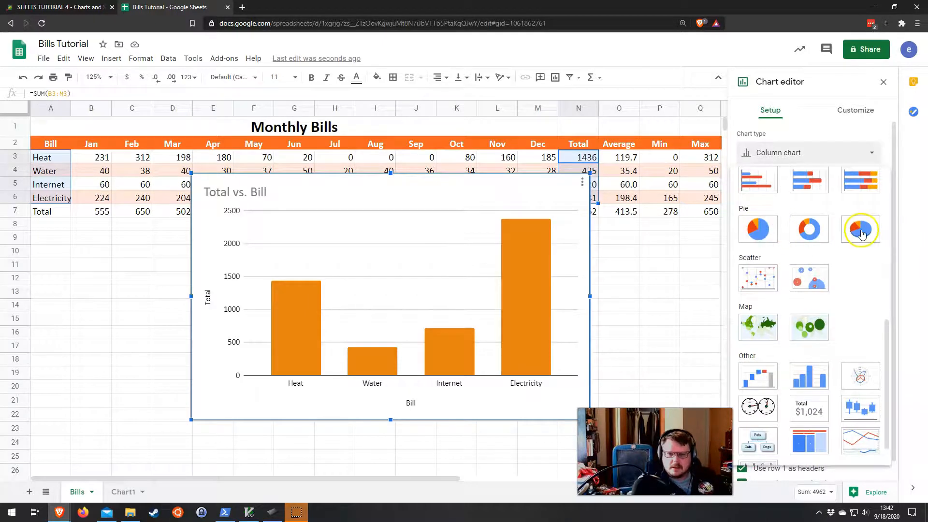
{"action": "scroll", "coordinate": [839, 280], "scroll_direction": "up", "scroll_amount": 5}
{"action": "scroll", "coordinate": [756, 383], "scroll_direction": "down", "scroll_amount": 2}
{"action": "scroll", "coordinate": [770, 331], "scroll_direction": "up", "scroll_amount": 2}
{"action": "left_click", "coordinate": [844, 209]}
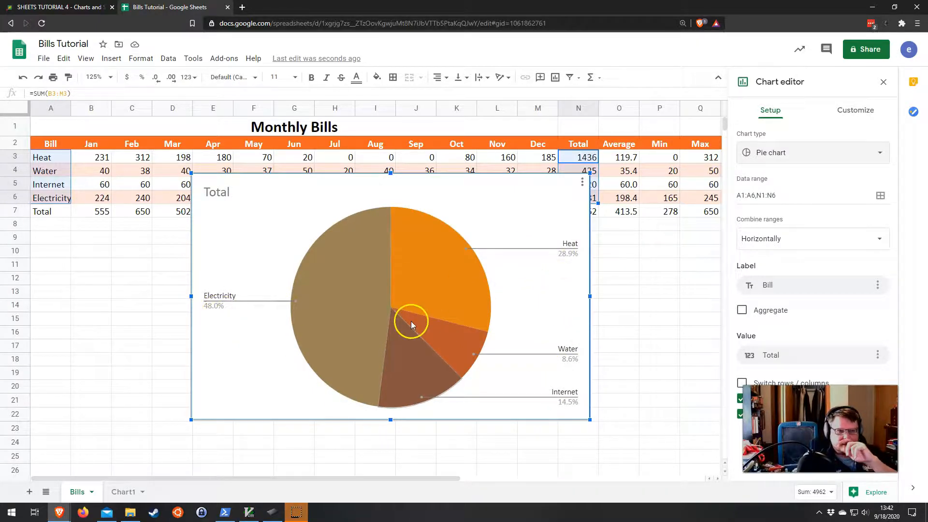
Step: Title the pie chart "Bill Totals" and center-align the title
{"action": "left_click", "coordinate": [226, 193]}
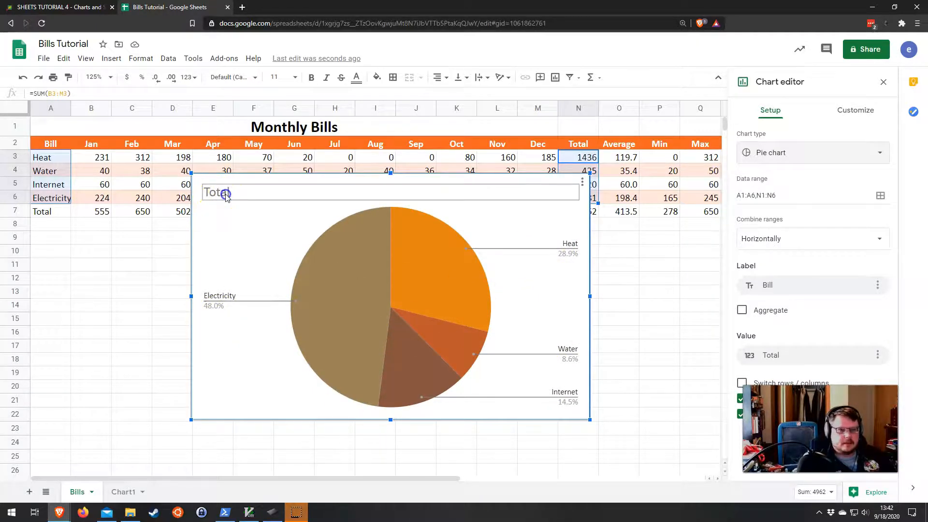
{"action": "left_click", "coordinate": [793, 317]}
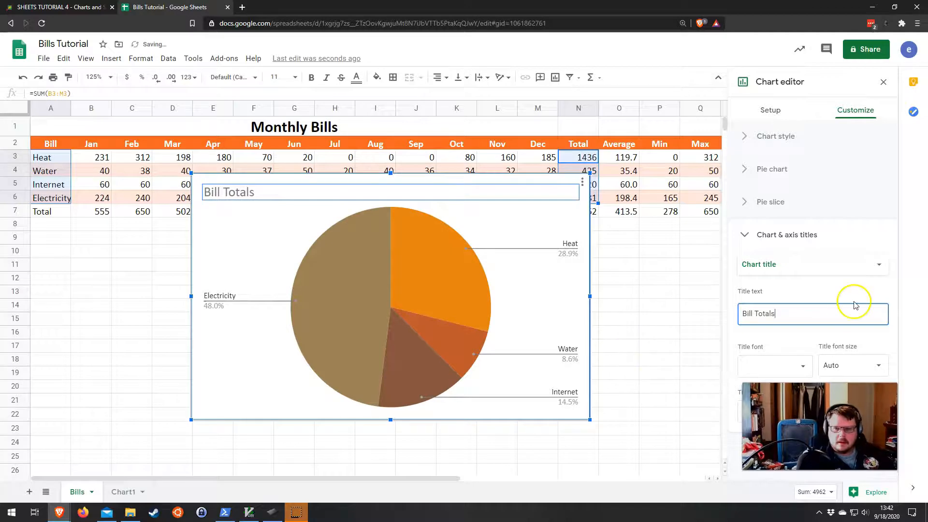
{"action": "left_click", "coordinate": [784, 411]}
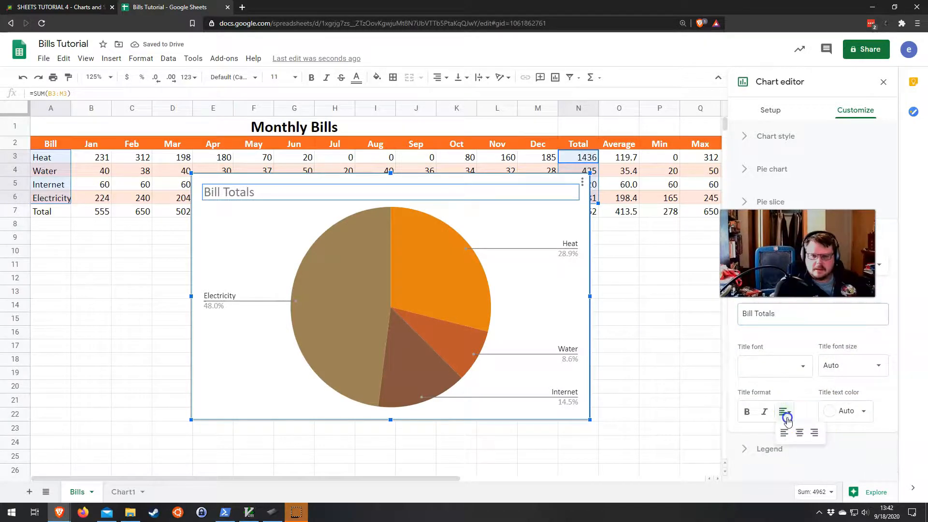
{"action": "left_click", "coordinate": [796, 431]}
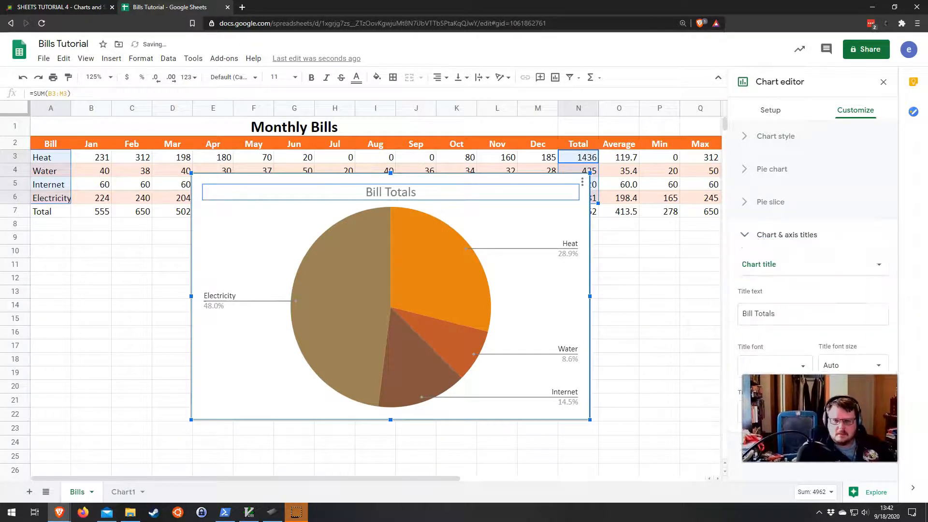
{"action": "left_click", "coordinate": [744, 235]}
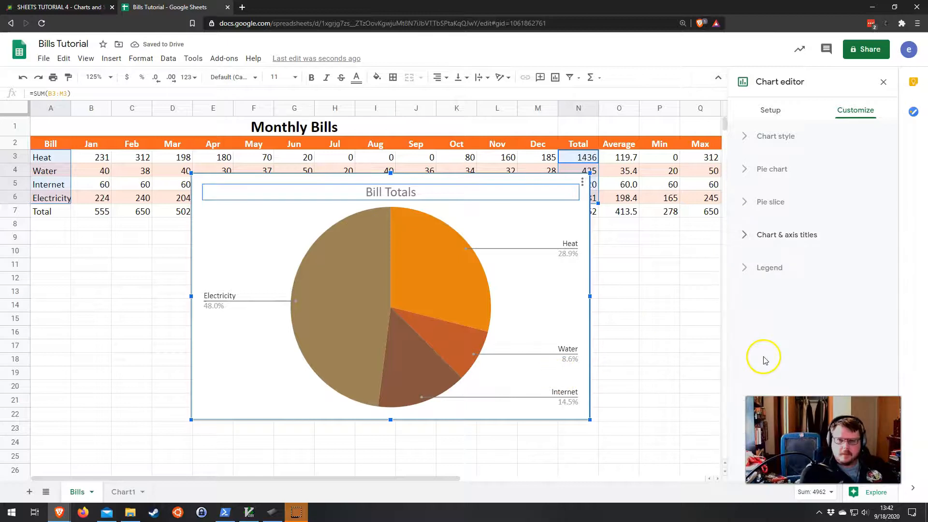
{"action": "left_click", "coordinate": [257, 239]}
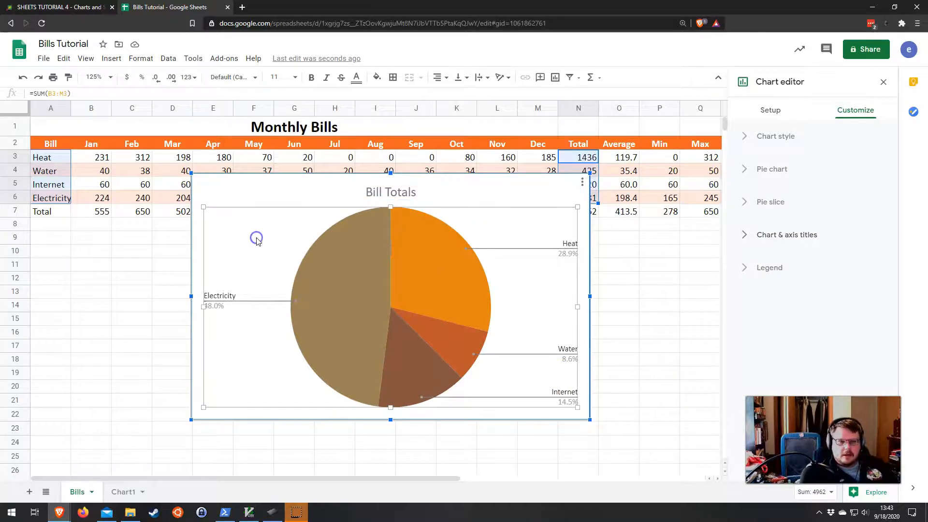
Step: Move the pie chart to its own sheet and return to the Bills sheet
{"action": "left_click", "coordinate": [583, 183]}
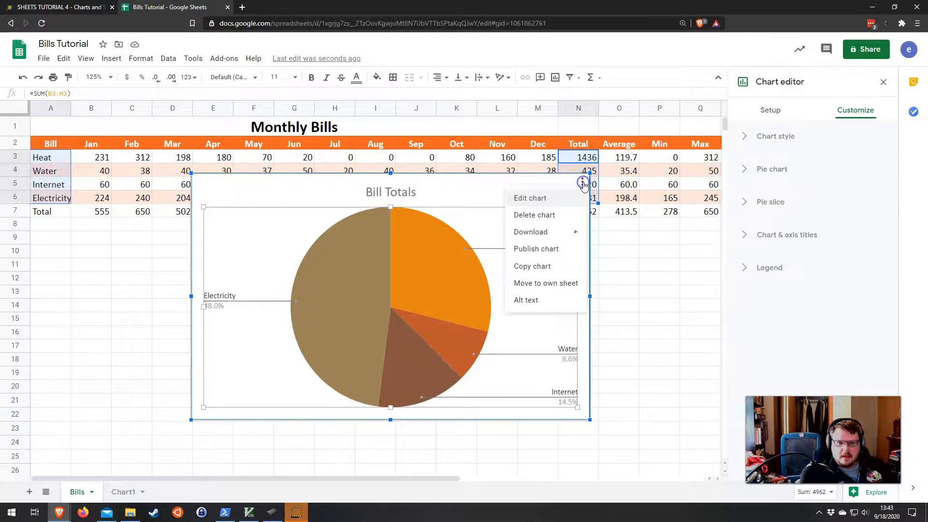
{"action": "left_click", "coordinate": [551, 284]}
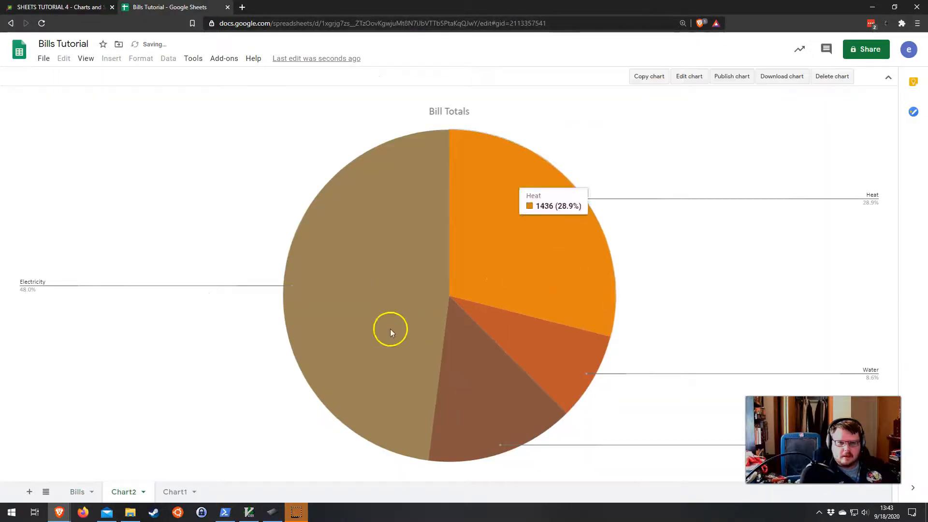
{"action": "left_click", "coordinate": [72, 492]}
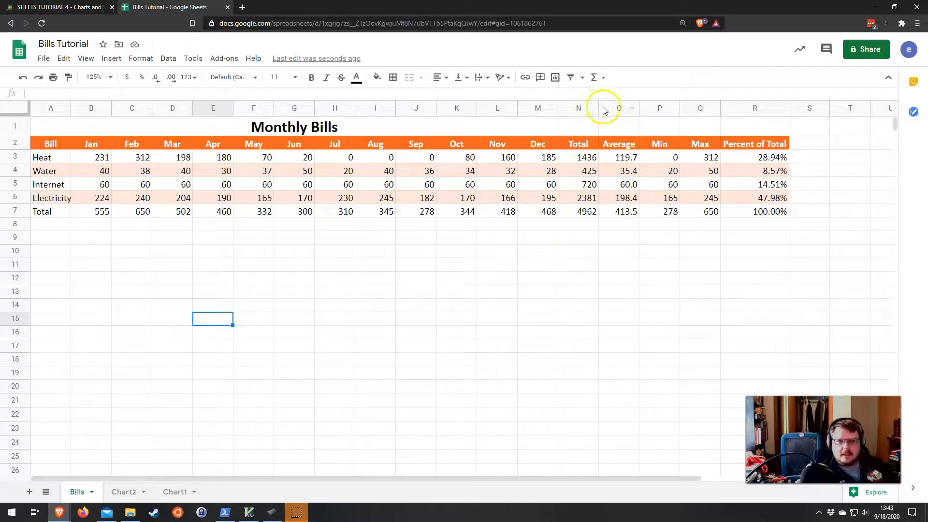
Step: Insert two blank columns before the Average column
{"action": "left_click", "coordinate": [620, 105]}
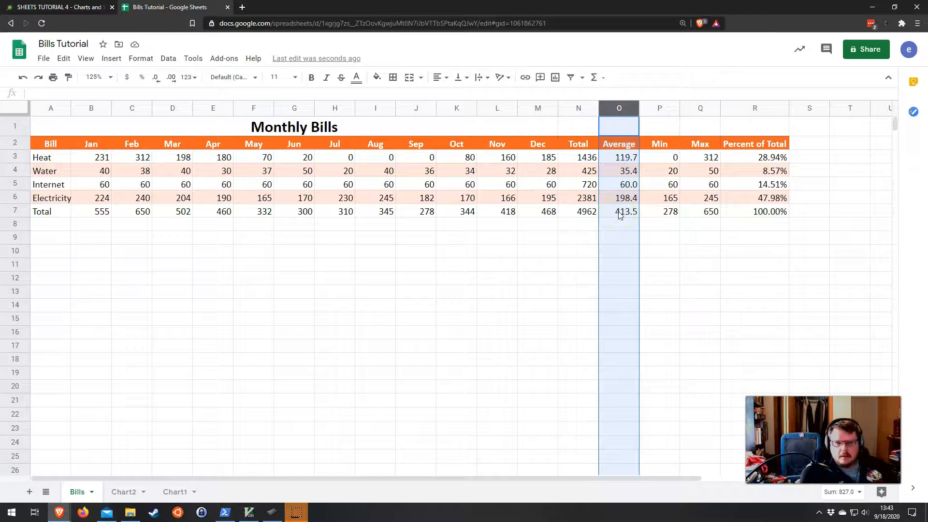
{"action": "right_click", "coordinate": [618, 109]}
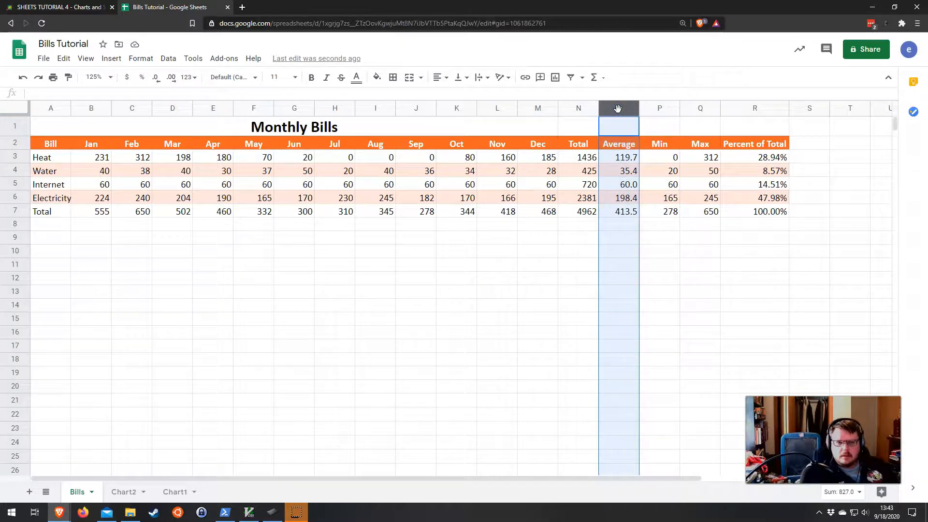
{"action": "left_click", "coordinate": [648, 199]}
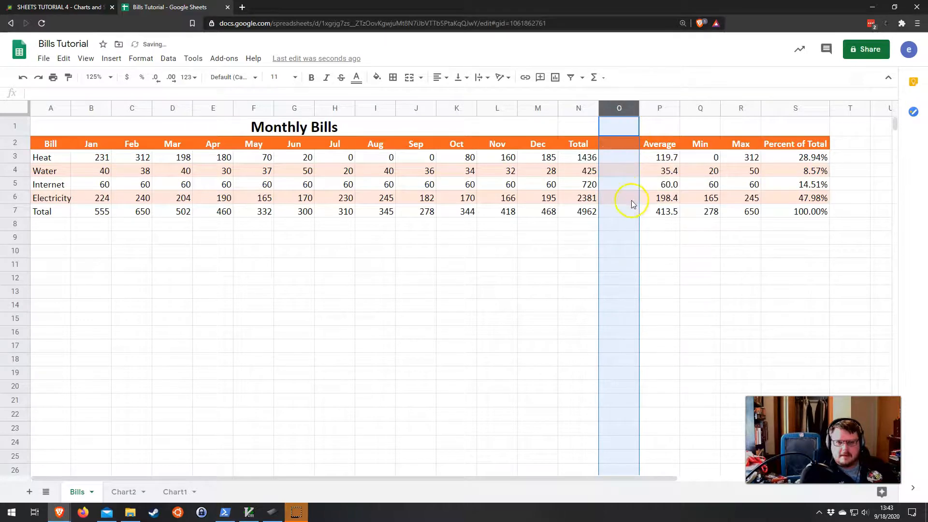
{"action": "right_click", "coordinate": [620, 109]}
{"action": "left_click", "coordinate": [647, 196]}
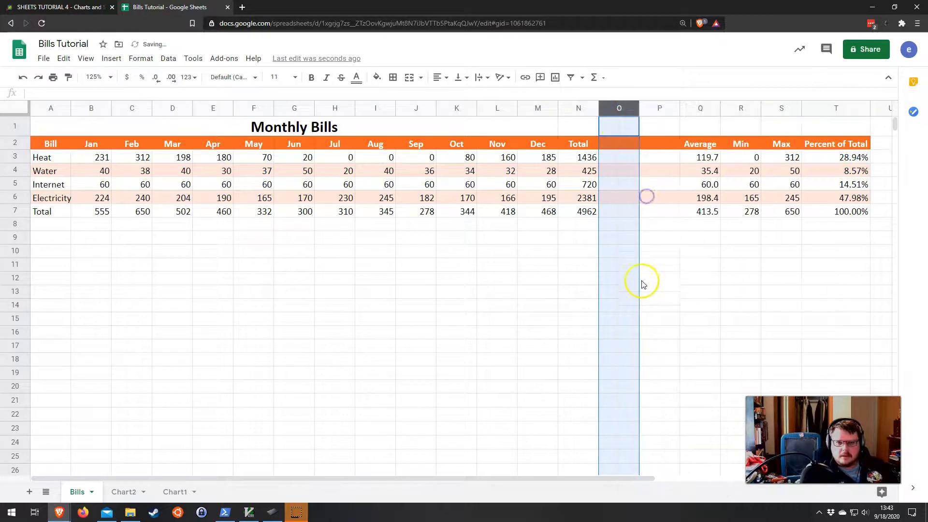
Step: Add the header "Year Trend" in P2 and widen column P slightly
{"action": "left_click", "coordinate": [653, 145]}
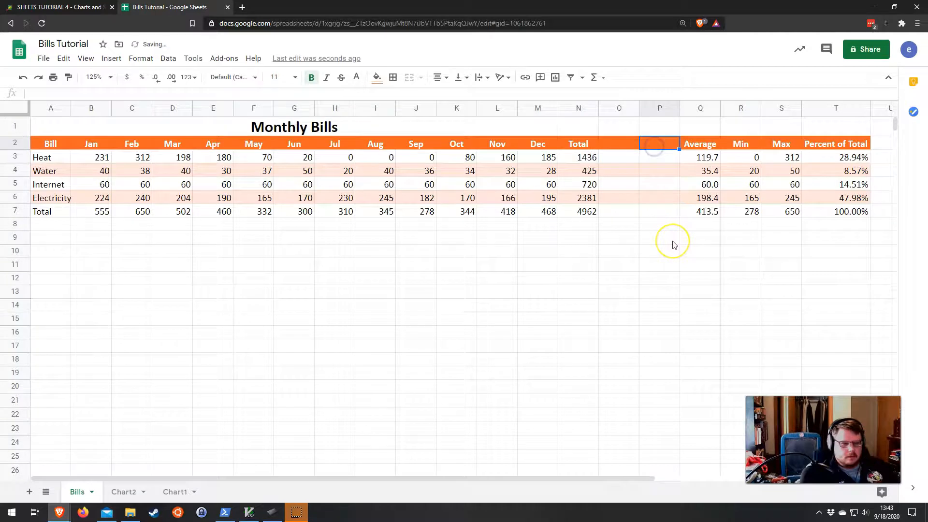
{"action": "type", "text": "Year Trend"}
{"action": "key", "text": "Return"}
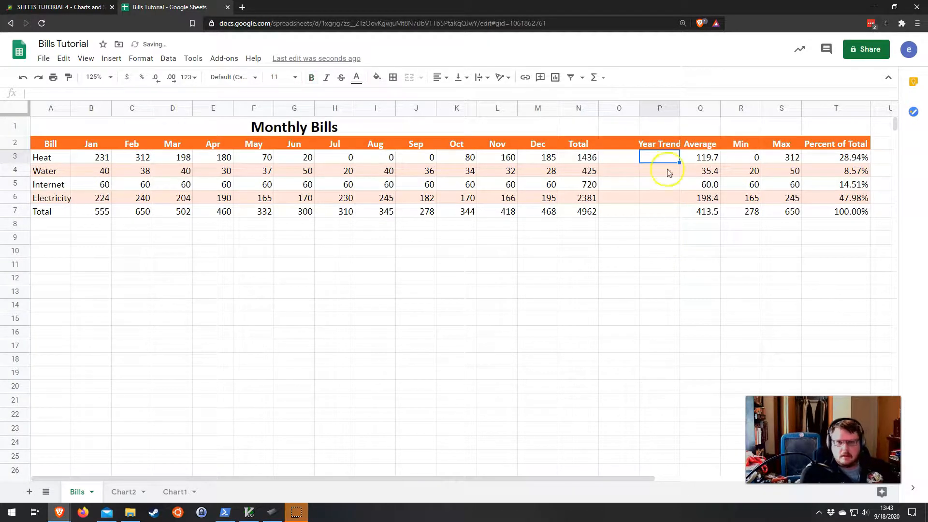
{"action": "left_click_drag", "start_coordinate": [680, 108], "coordinate": [686, 107]}
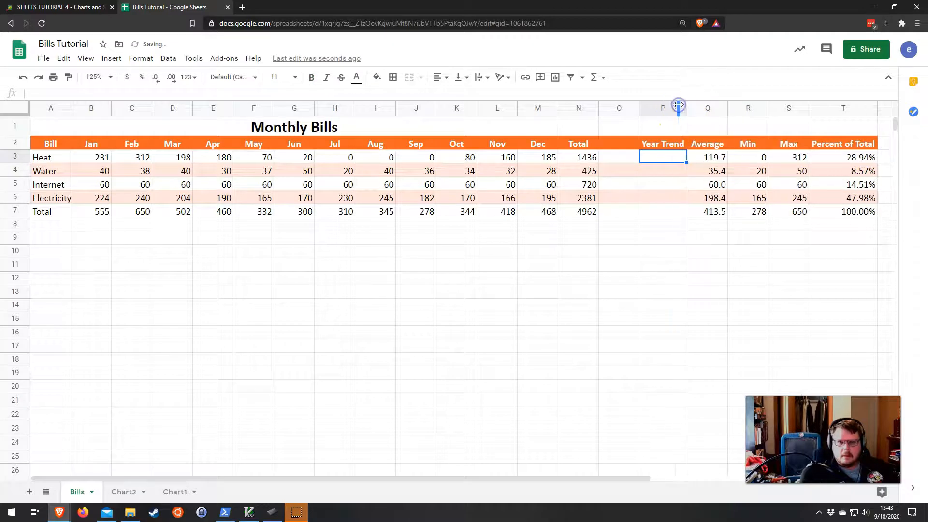
Step: Add the header "Total Comparison" in O2 and widen column O to fit it
{"action": "left_click", "coordinate": [625, 144]}
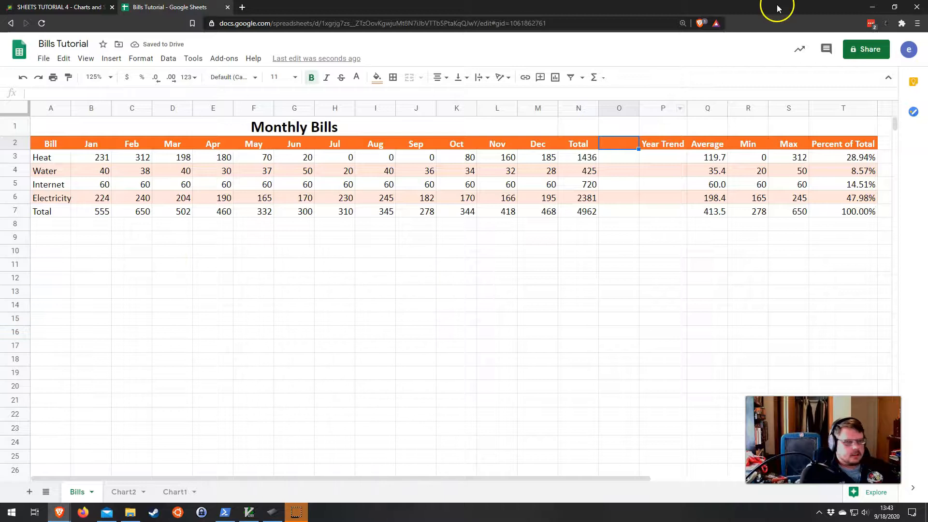
{"action": "left_click", "coordinate": [614, 148]}
{"action": "type", "text": "Total Comparison"}
{"action": "key", "text": "Return"}
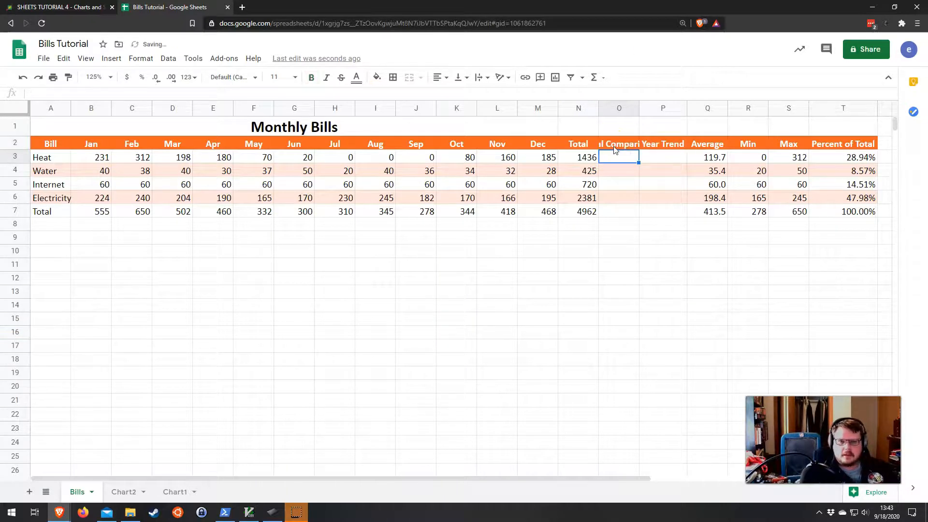
{"action": "left_click_drag", "start_coordinate": [638, 112], "coordinate": [674, 111]}
Step: Insert a SPARKLINE formula in P3 charting the Heat monthly values B3:M3
{"action": "left_click", "coordinate": [698, 156]}
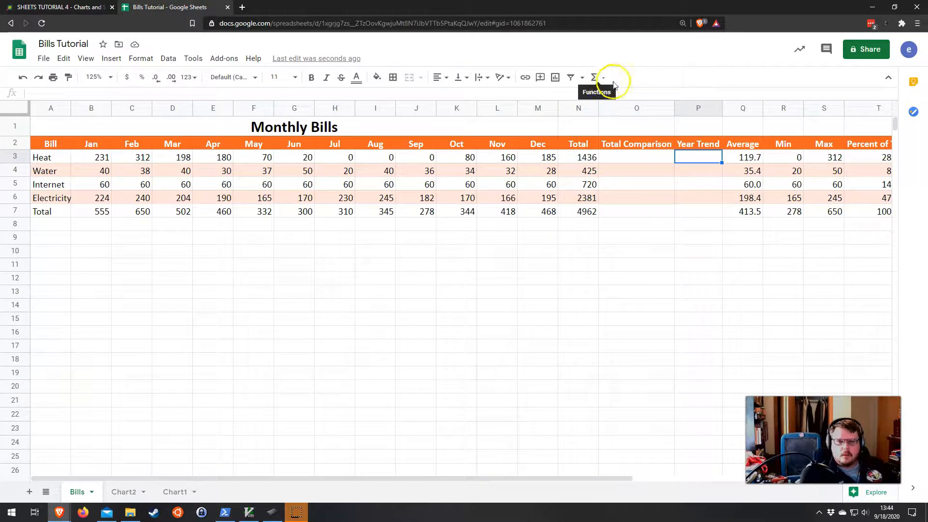
{"action": "left_click", "coordinate": [698, 157]}
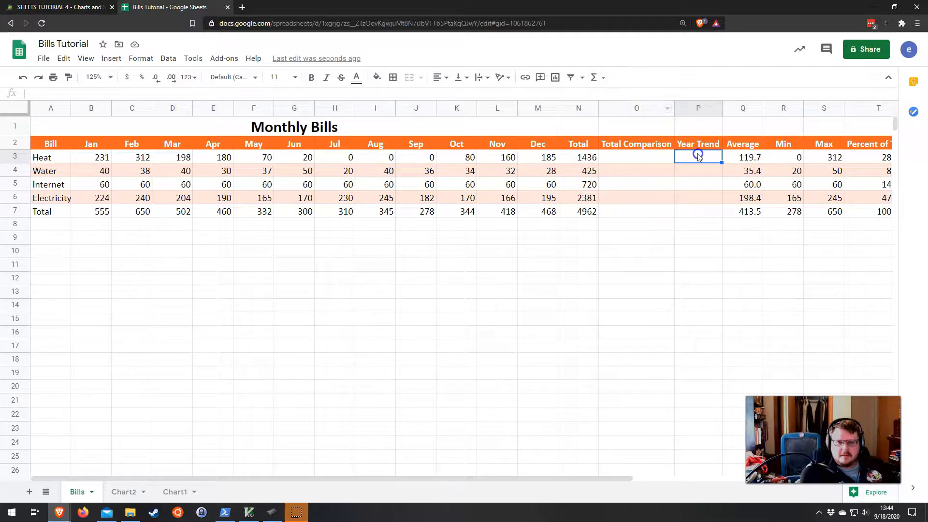
{"action": "left_click", "coordinate": [597, 79]}
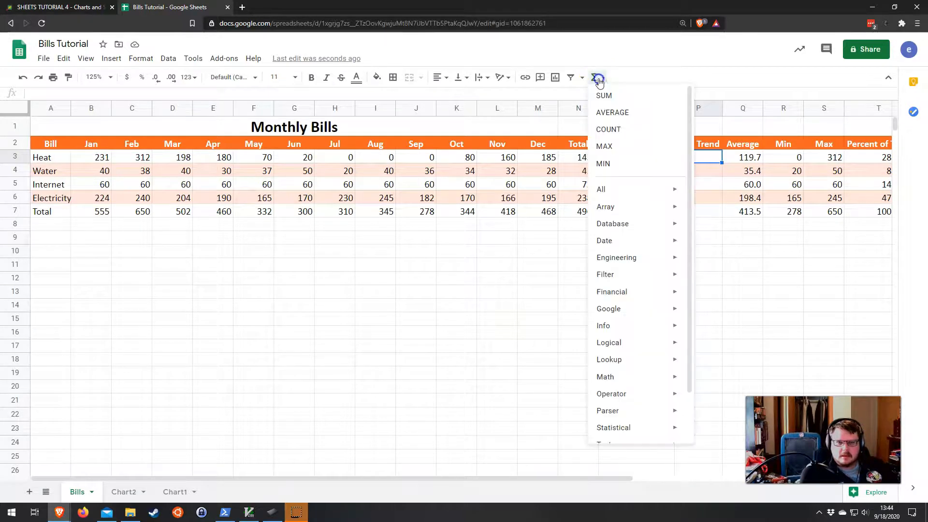
{"action": "mouse_move", "coordinate": [625, 312]}
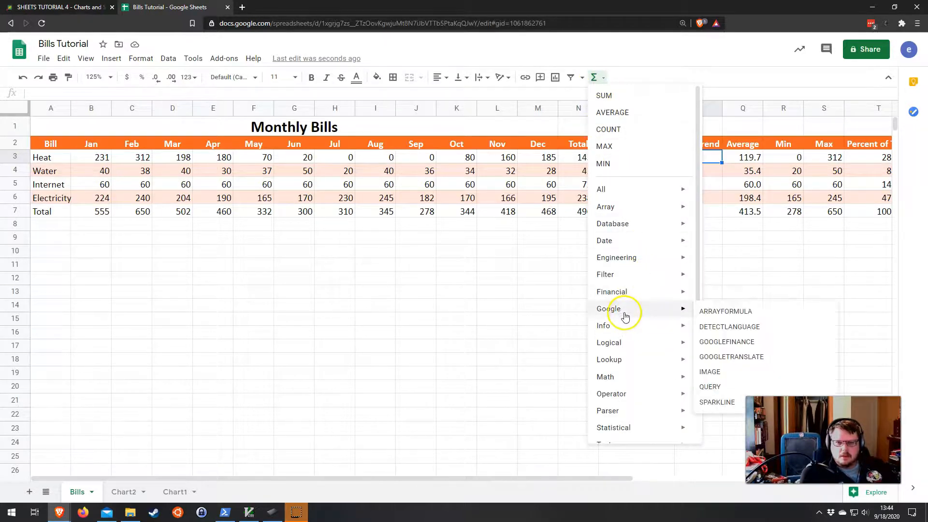
{"action": "left_click", "coordinate": [715, 405]}
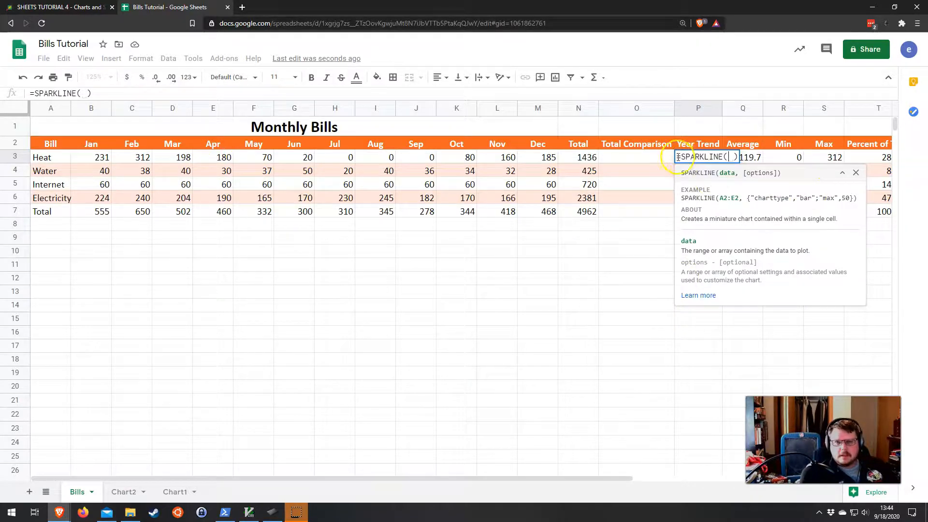
{"action": "left_click_drag", "start_coordinate": [678, 155], "coordinate": [717, 157]}
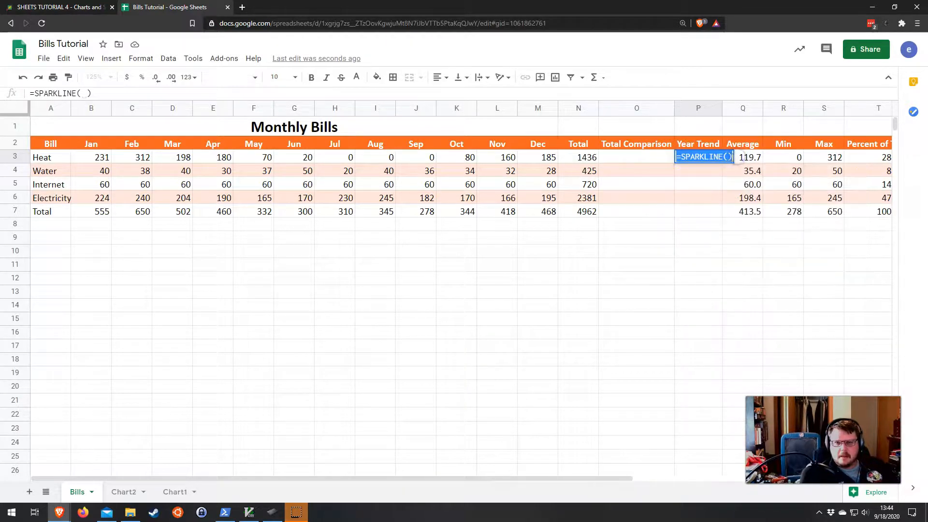
{"action": "left_click", "coordinate": [727, 157]}
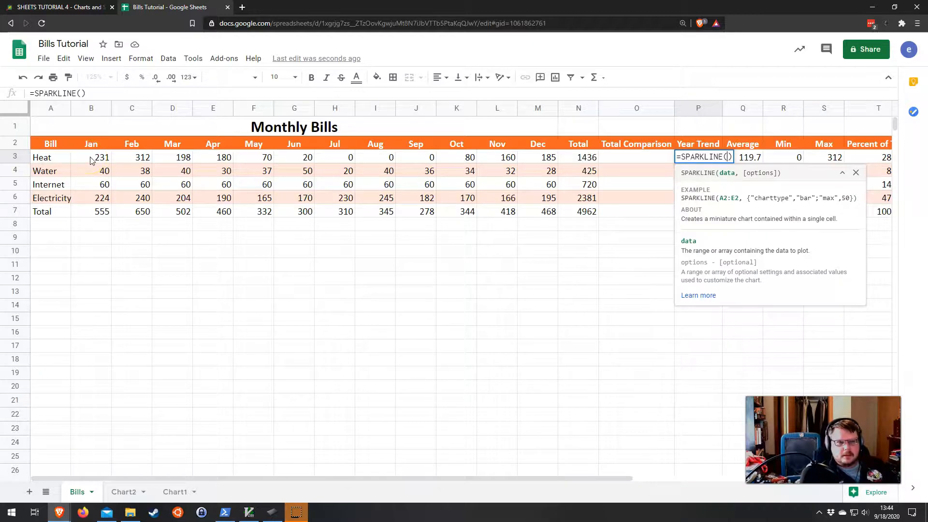
{"action": "left_click_drag", "start_coordinate": [91, 160], "coordinate": [539, 161]}
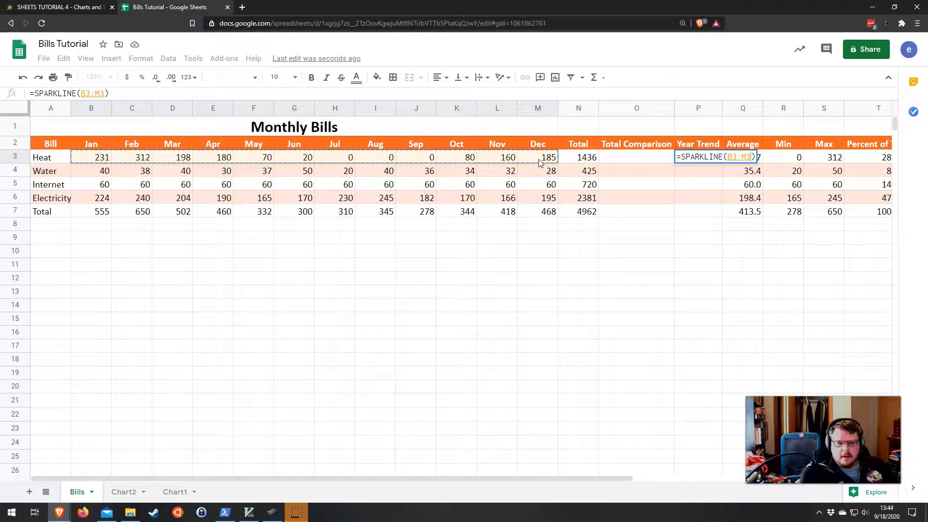
{"action": "key", "text": "Return"}
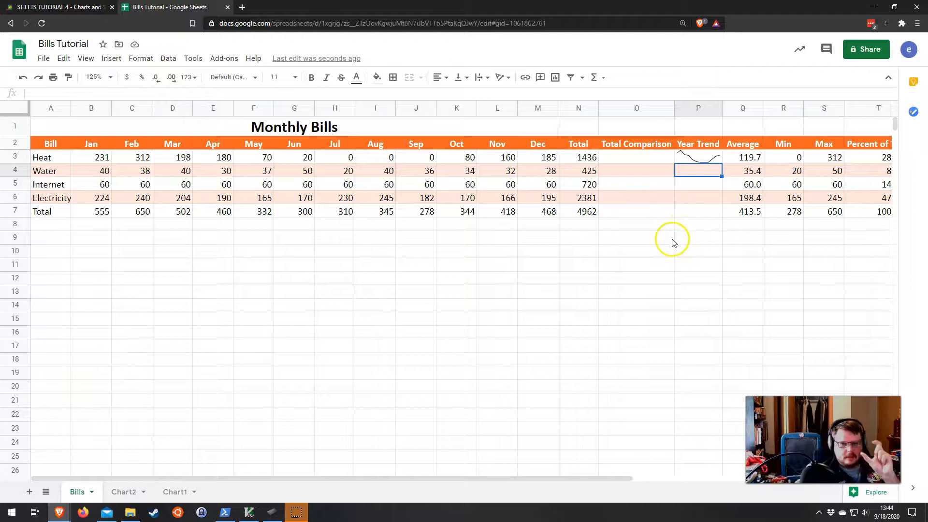
Step: Fill the Year Trend sparkline formula down from P3 through P7 and check each row's sparkline
{"action": "left_click", "coordinate": [709, 159]}
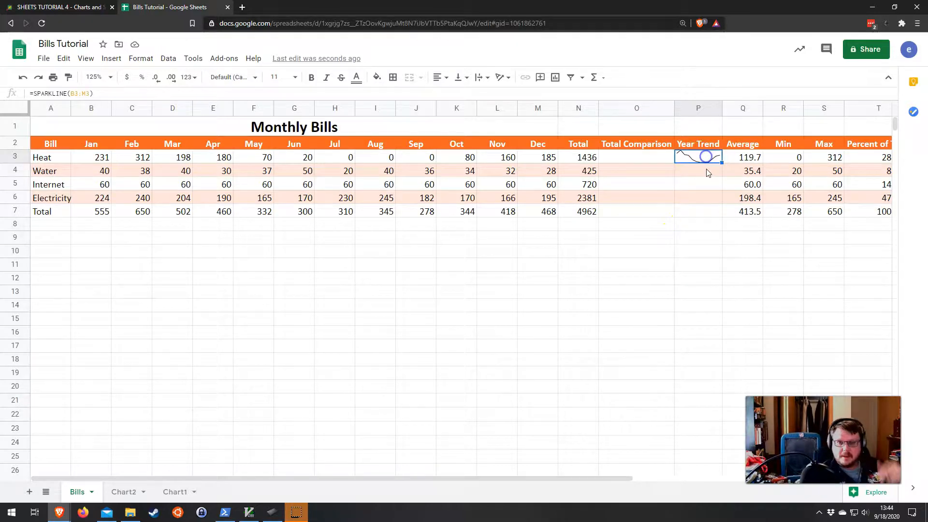
{"action": "left_click_drag", "start_coordinate": [721, 163], "coordinate": [725, 207]}
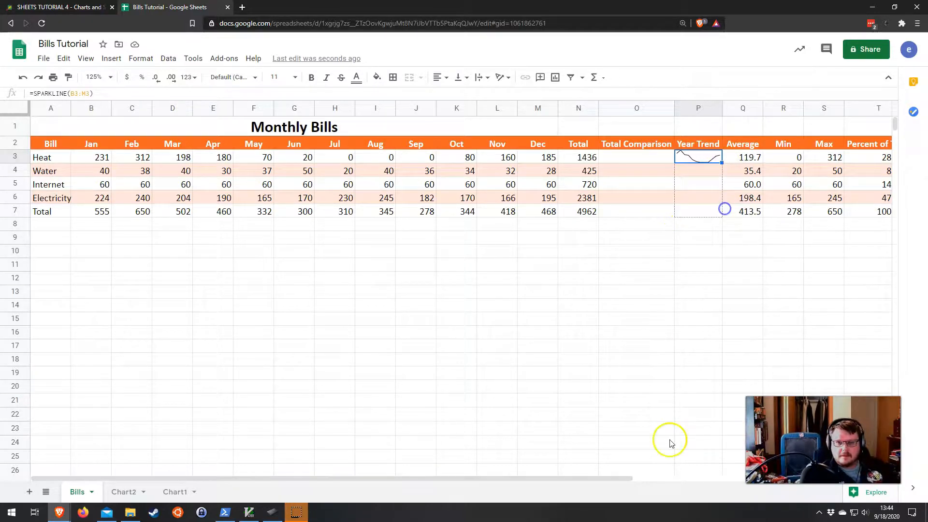
{"action": "left_click", "coordinate": [699, 275]}
{"action": "left_click", "coordinate": [702, 170]}
{"action": "left_click", "coordinate": [705, 184]}
{"action": "left_click", "coordinate": [706, 197]}
{"action": "left_click", "coordinate": [707, 211]}
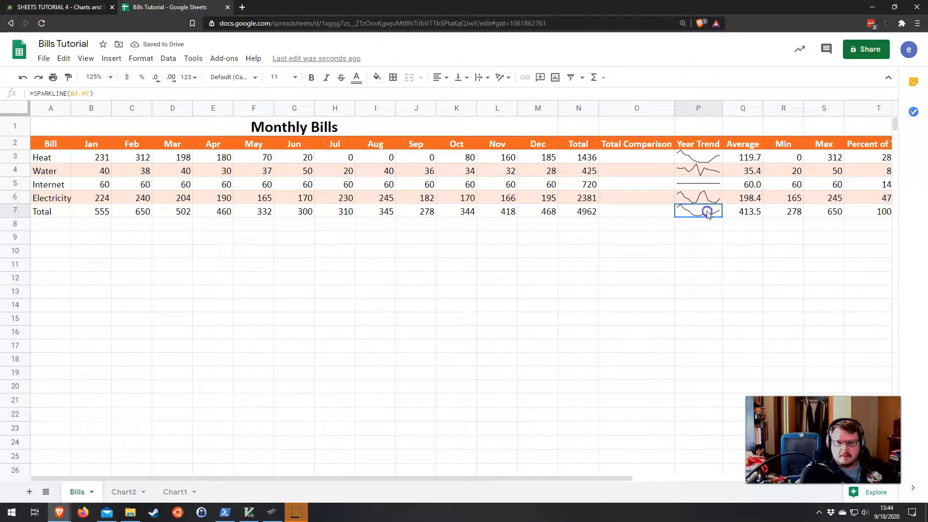
{"action": "left_click", "coordinate": [646, 267]}
{"action": "left_click", "coordinate": [699, 161]}
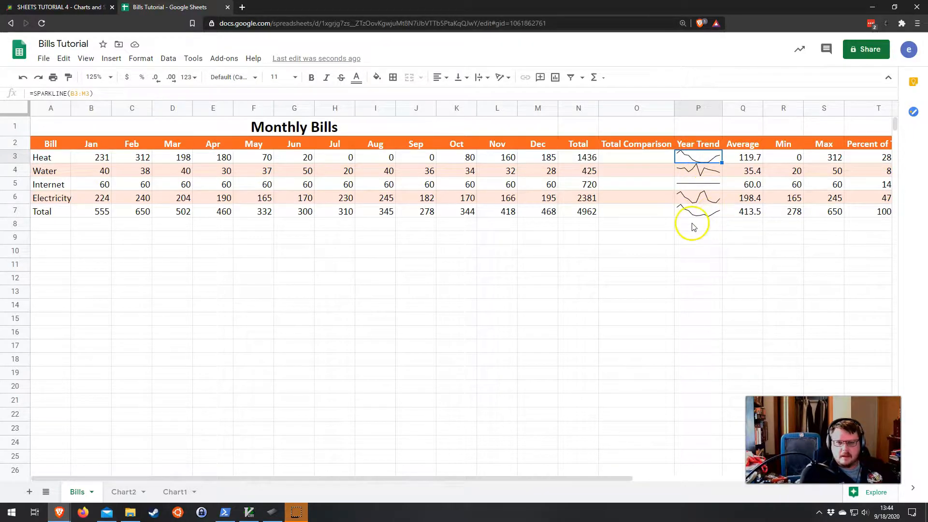
{"action": "left_click", "coordinate": [706, 213]}
{"action": "left_click", "coordinate": [627, 238]}
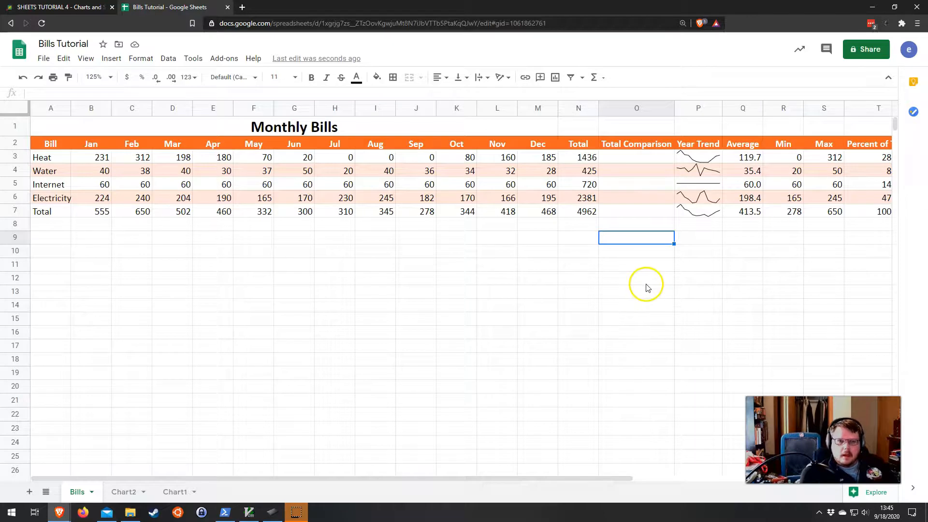
{"action": "left_click", "coordinate": [620, 157]}
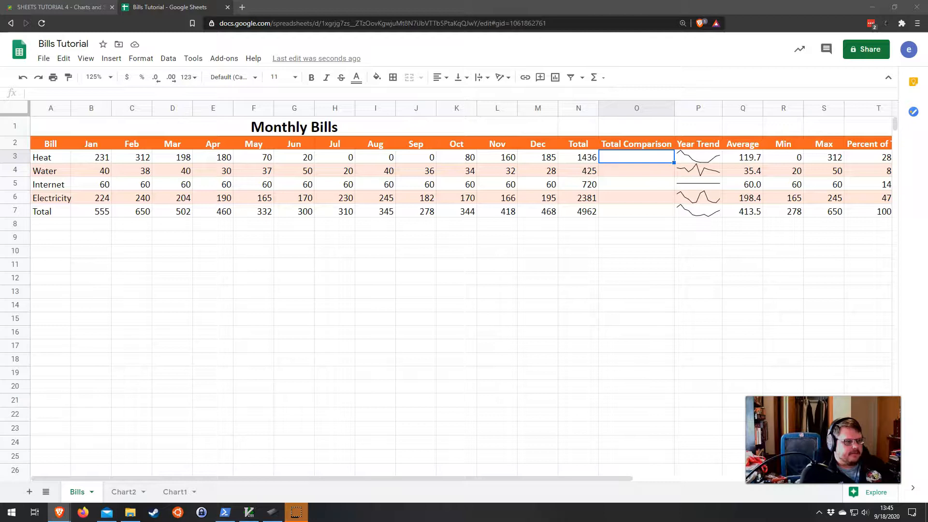
{"action": "left_click", "coordinate": [623, 158]}
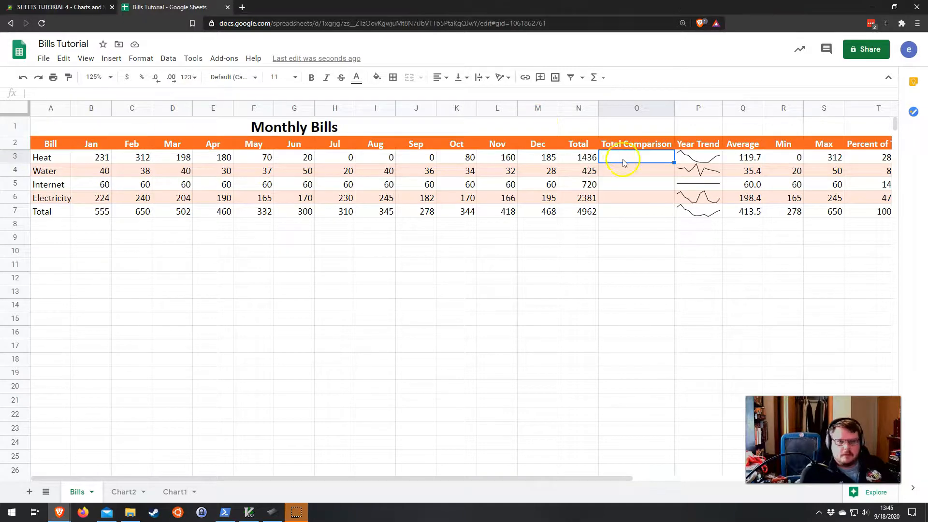
{"action": "type", "text": "=SP"}
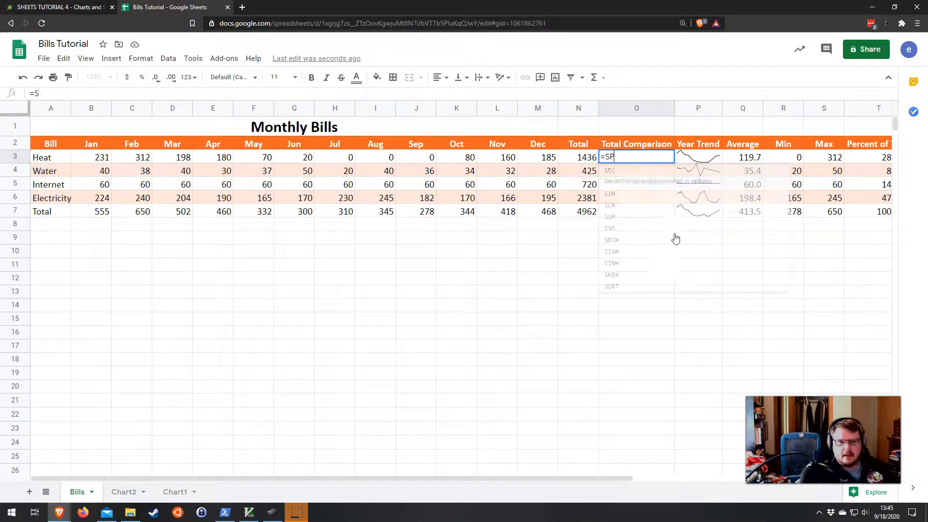
{"action": "type", "text": "ARKLINE("}
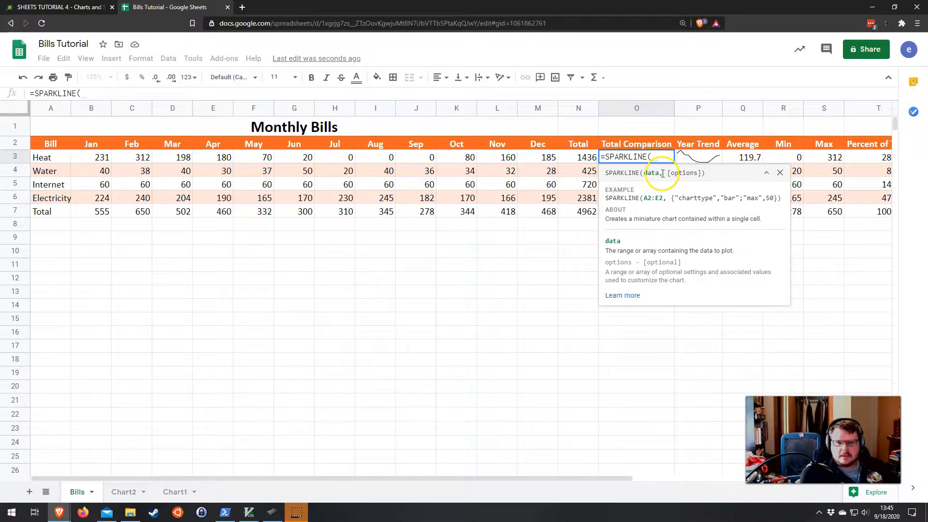
{"action": "left_click_drag", "start_coordinate": [666, 173], "coordinate": [701, 173]}
{"action": "left_click", "coordinate": [710, 176]}
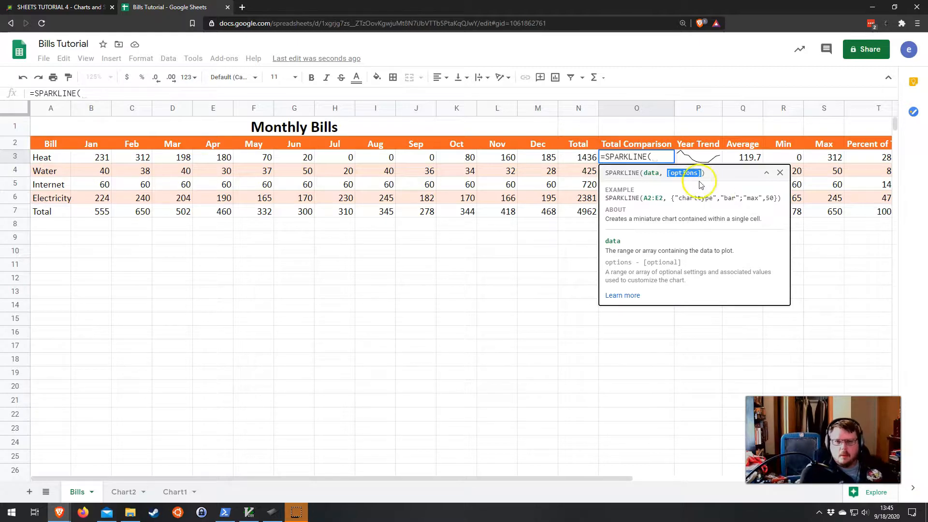
{"action": "left_click", "coordinate": [594, 160]}
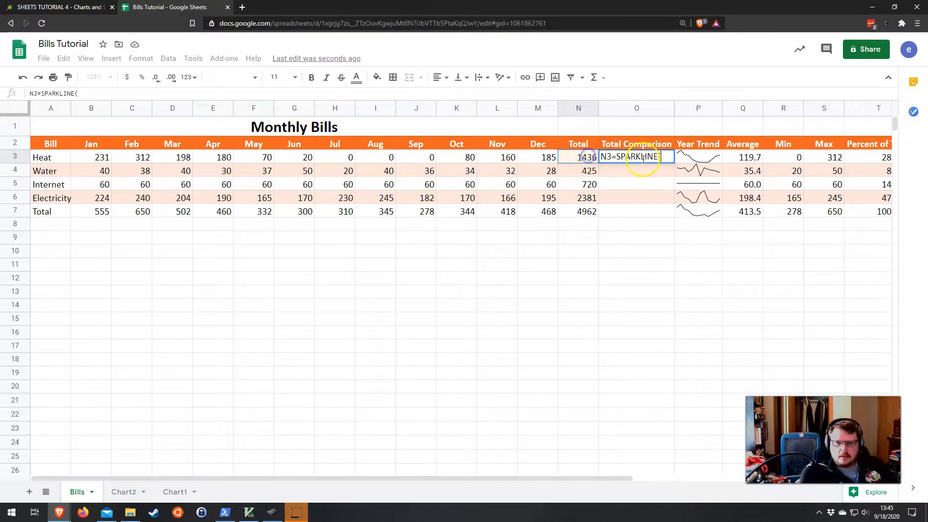
Step: Enter a bar SPARKLINE formula in O3 charting total N3 with options "charttype","bar" and "max",3000
{"action": "left_click", "coordinate": [668, 157]}
{"action": "key", "text": "ctrl+a"}
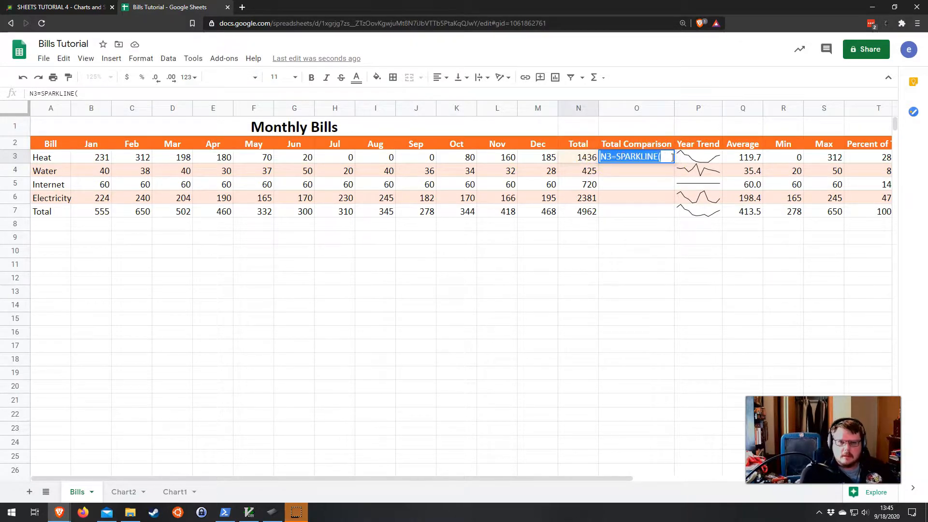
{"action": "type", "text": "=SPARKLINE("}
{"action": "left_click", "coordinate": [597, 160]}
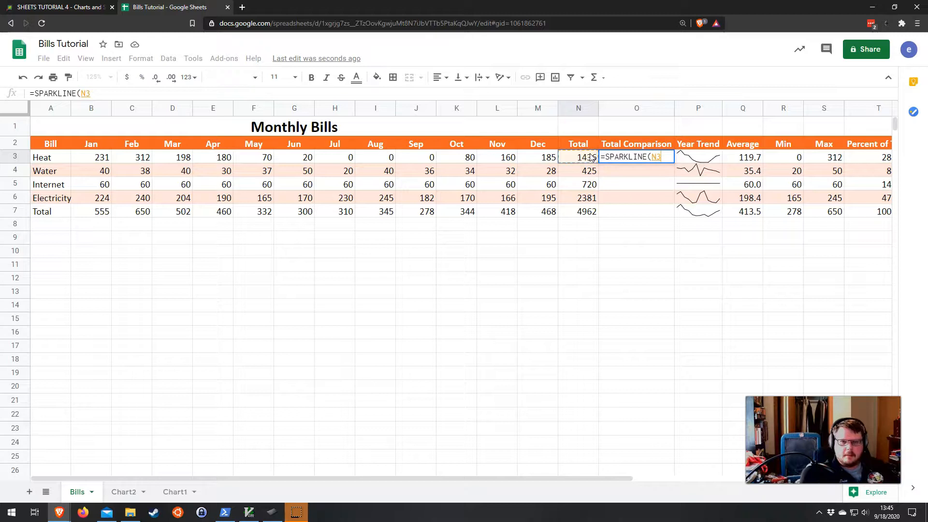
{"action": "type", "text": ","}
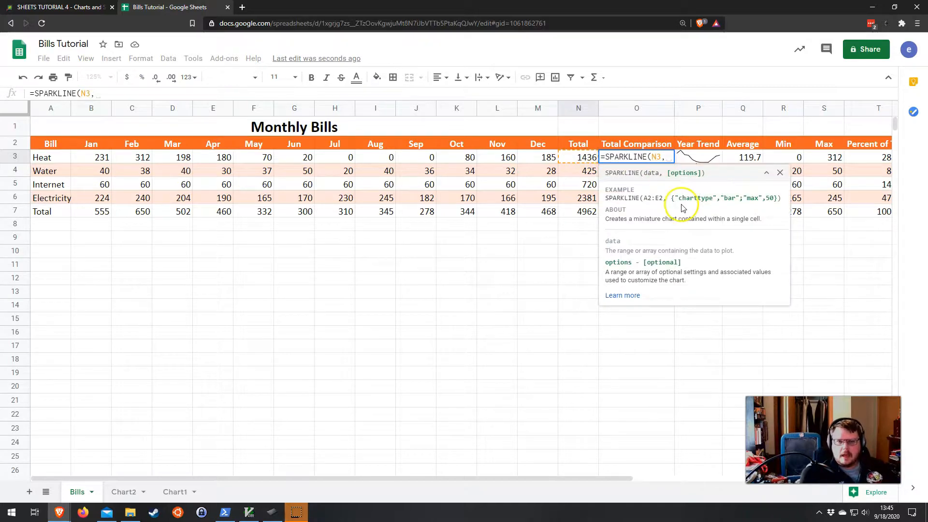
{"action": "type", "text": "{"}
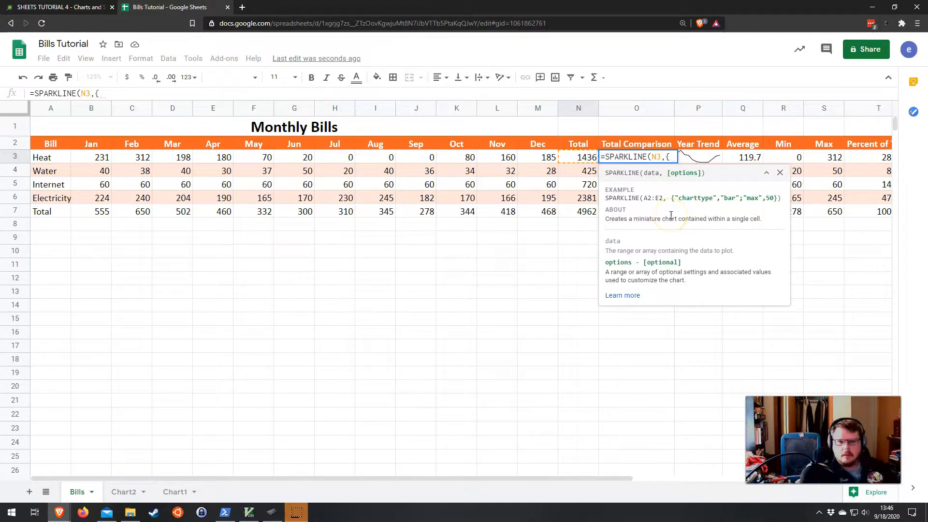
{"action": "type", "text": "\""}
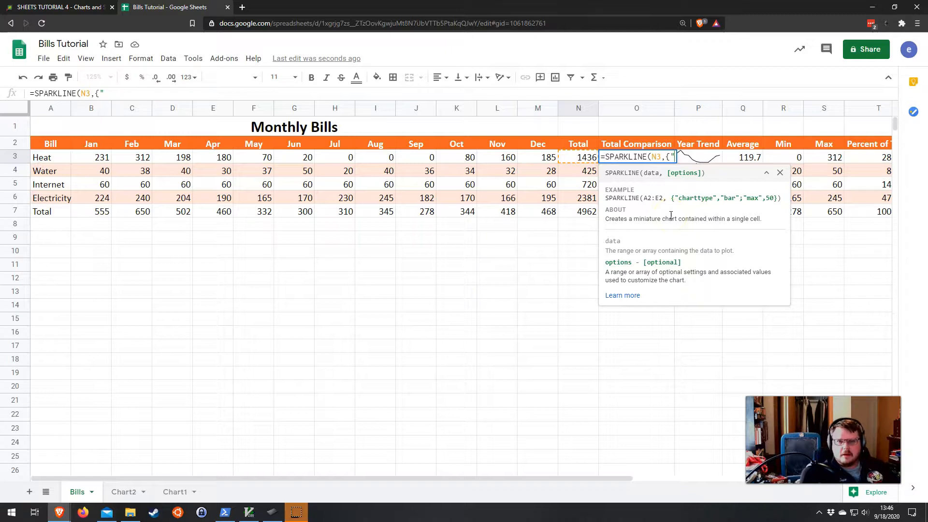
{"action": "type", "text": "chartt"}
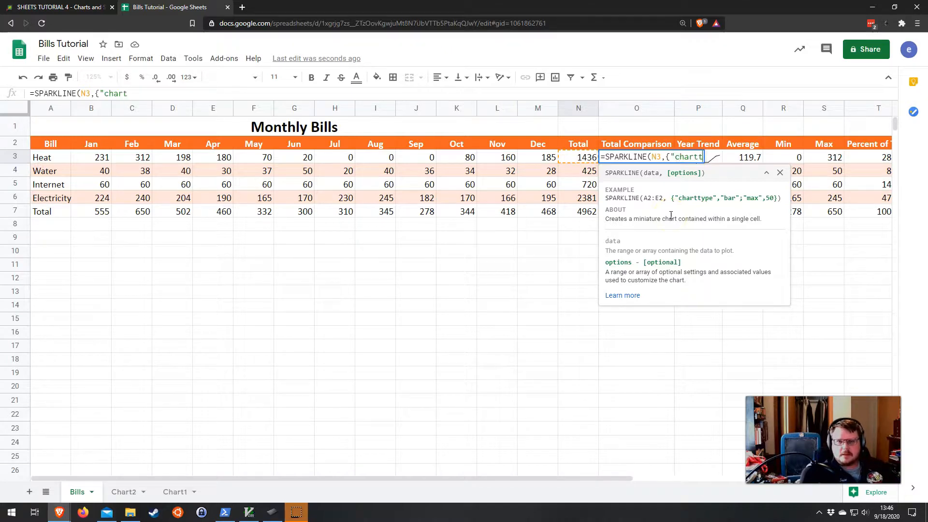
{"action": "type", "text": "ype\",\"ba"}
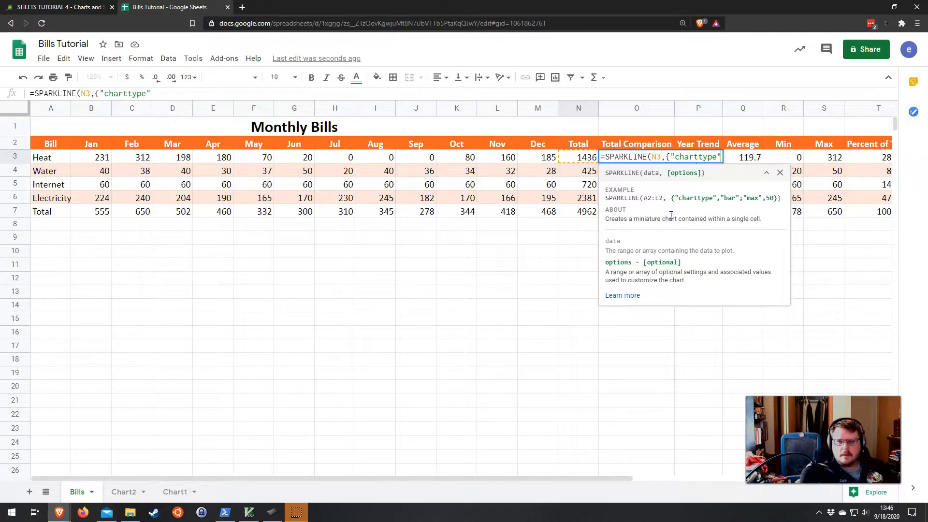
{"action": "type", "text": "r\""}
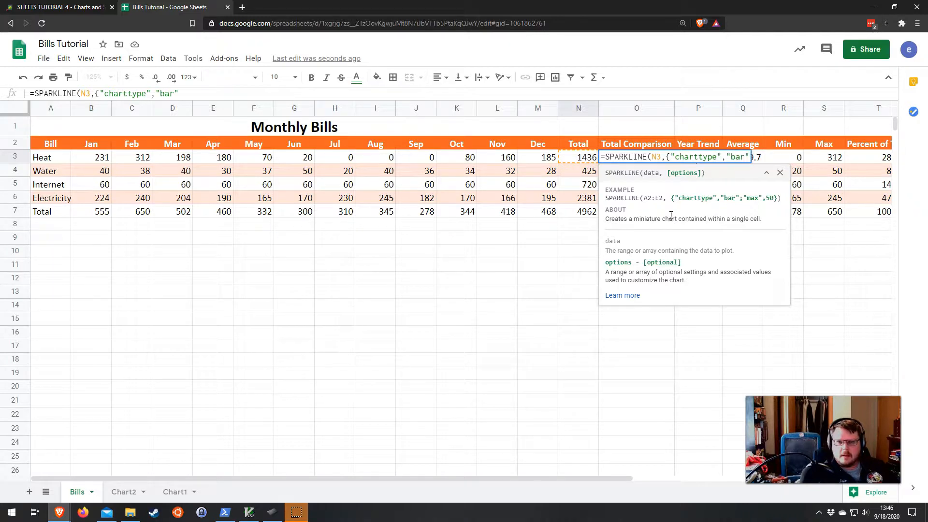
{"action": "type", "text": ";\"max\","}
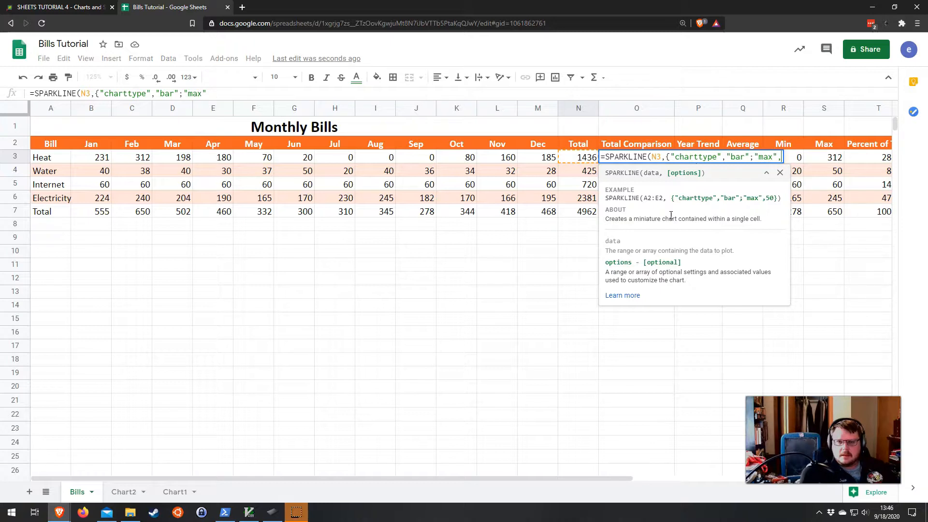
{"action": "type", "text": "3000"}
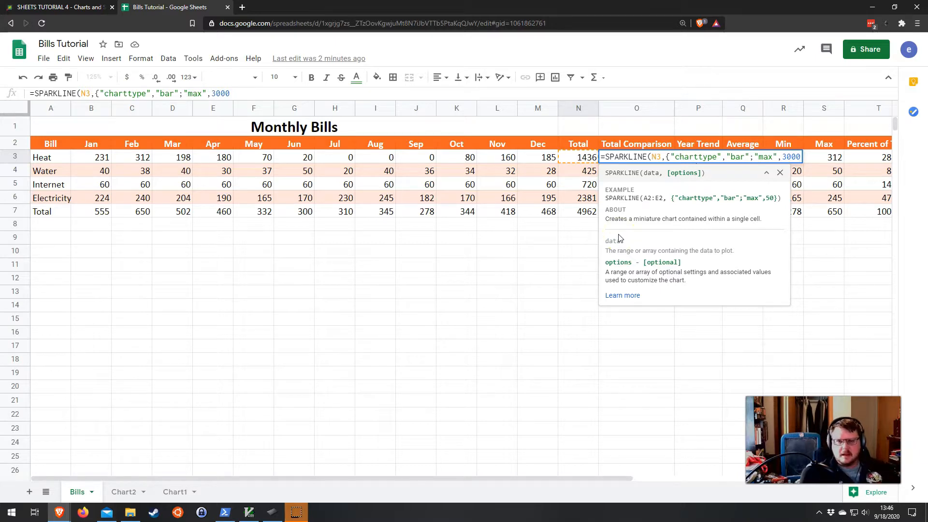
{"action": "type", "text": "}"}
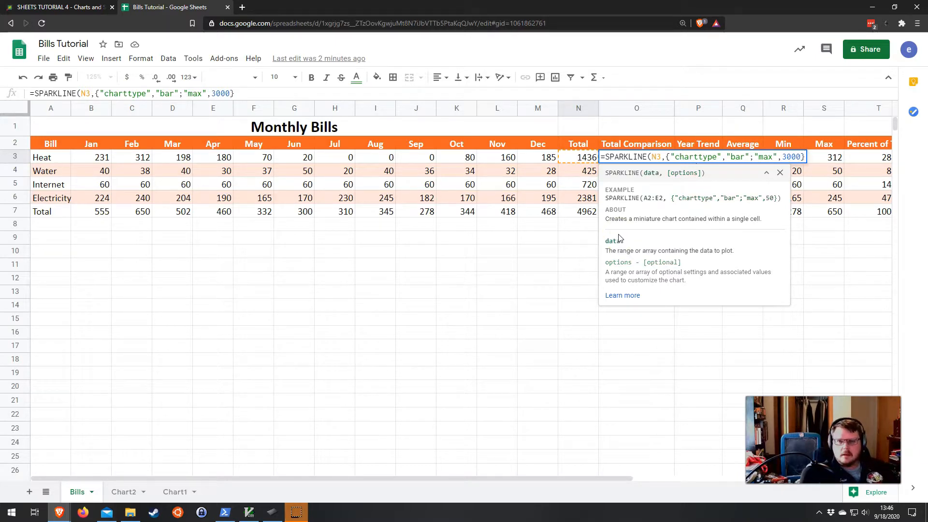
{"action": "type", "text": ")"}
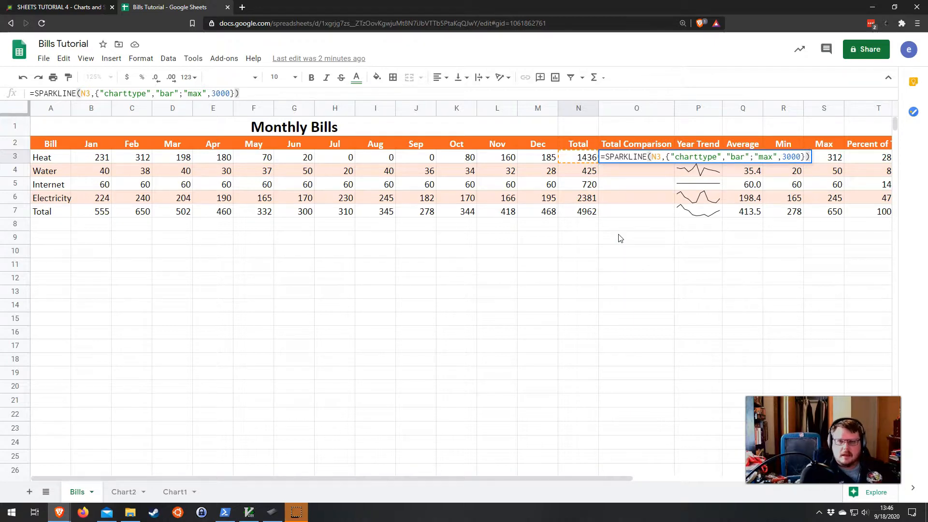
{"action": "key", "text": "Return"}
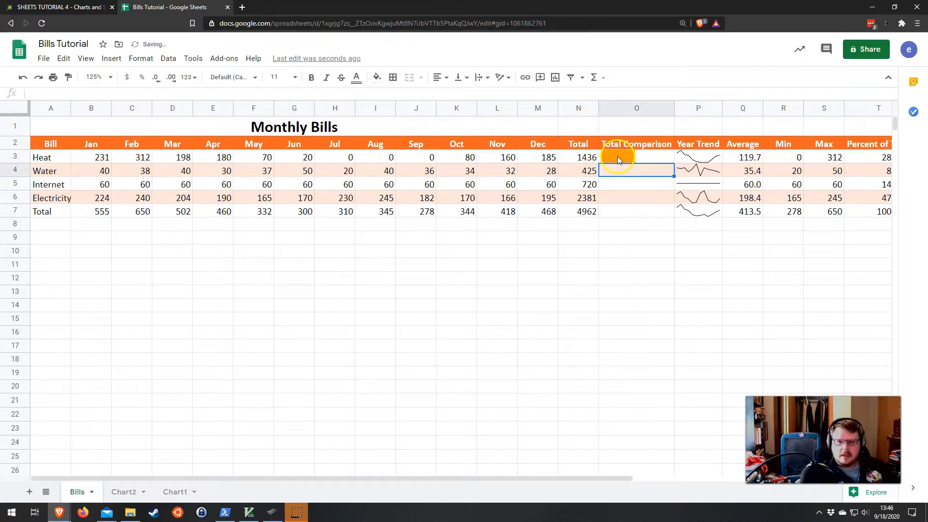
Step: Fill the Total Comparison sparkline formula down from O3 through O6
{"action": "left_click", "coordinate": [621, 159]}
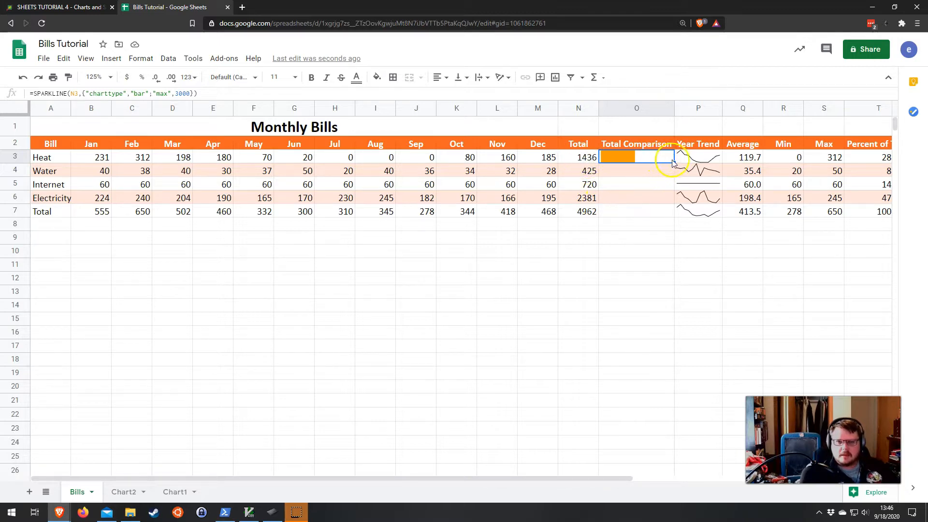
{"action": "left_click_drag", "start_coordinate": [673, 160], "coordinate": [674, 200]}
{"action": "left_click", "coordinate": [662, 237]}
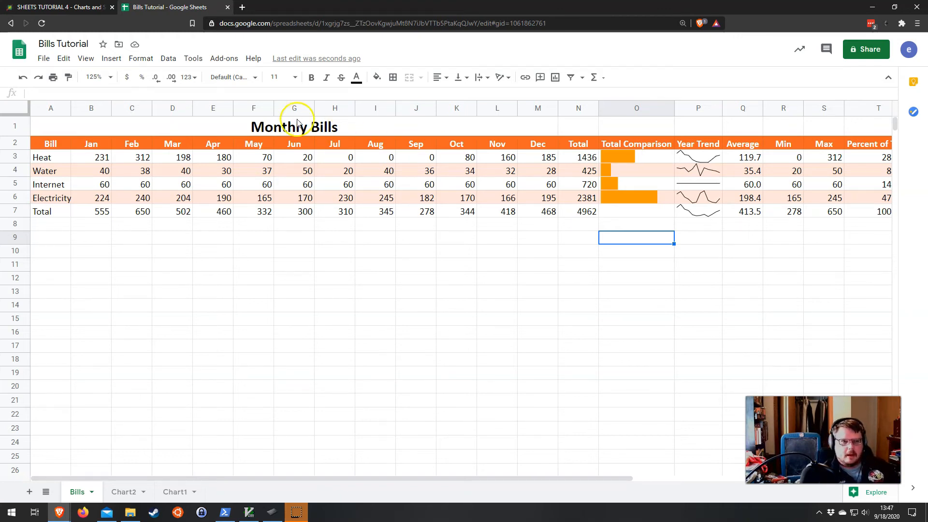
{"action": "left_click", "coordinate": [112, 122]}
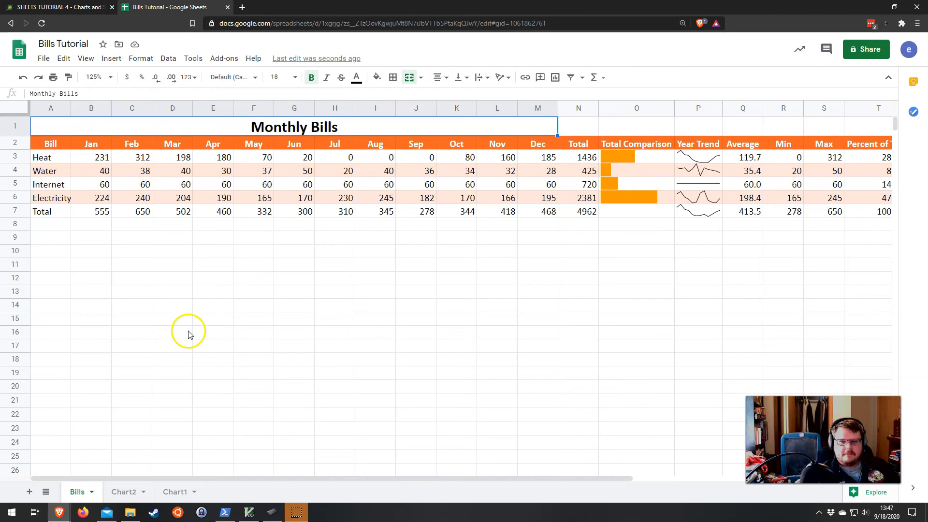